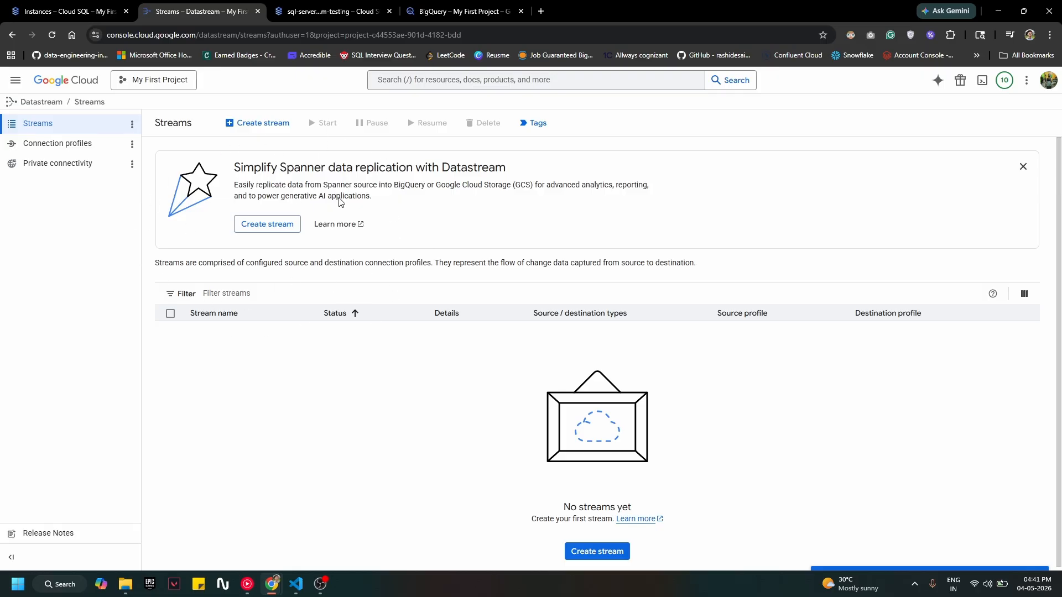
Look over the hca_healthcare dataset in BigQuery, the Datastream streams list and the Cloud SQL instances list.
{"action": "left_click", "coordinate": [453, 10]}
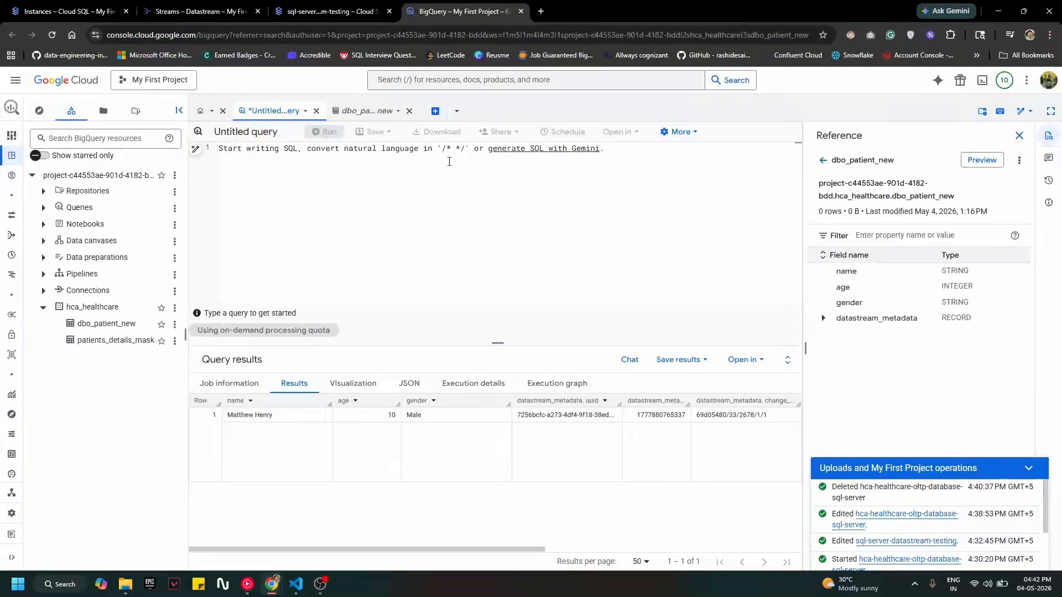
{"action": "left_click", "coordinate": [201, 11]}
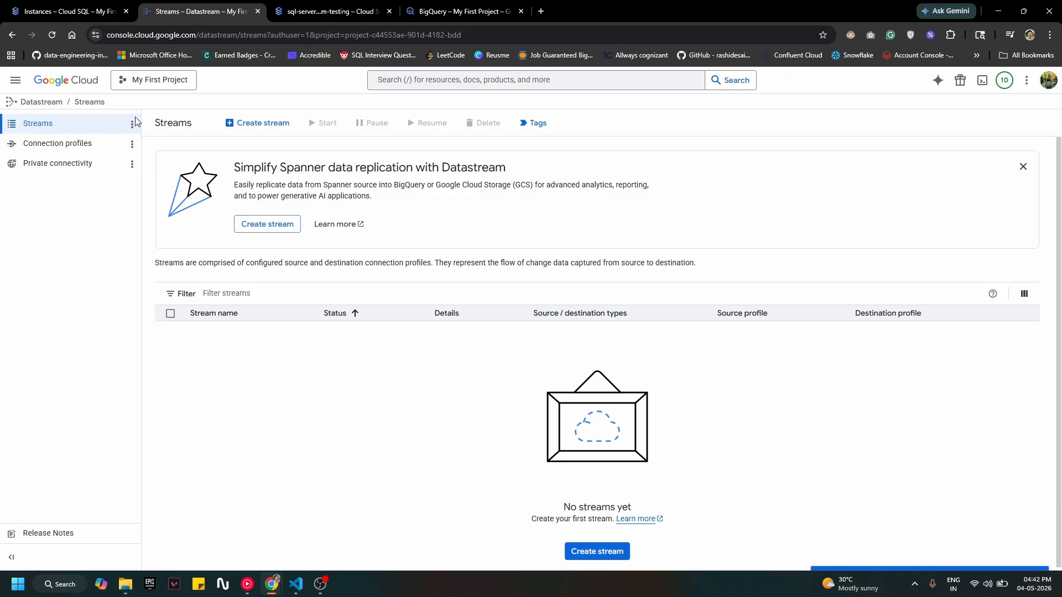
{"action": "left_click", "coordinate": [80, 11]}
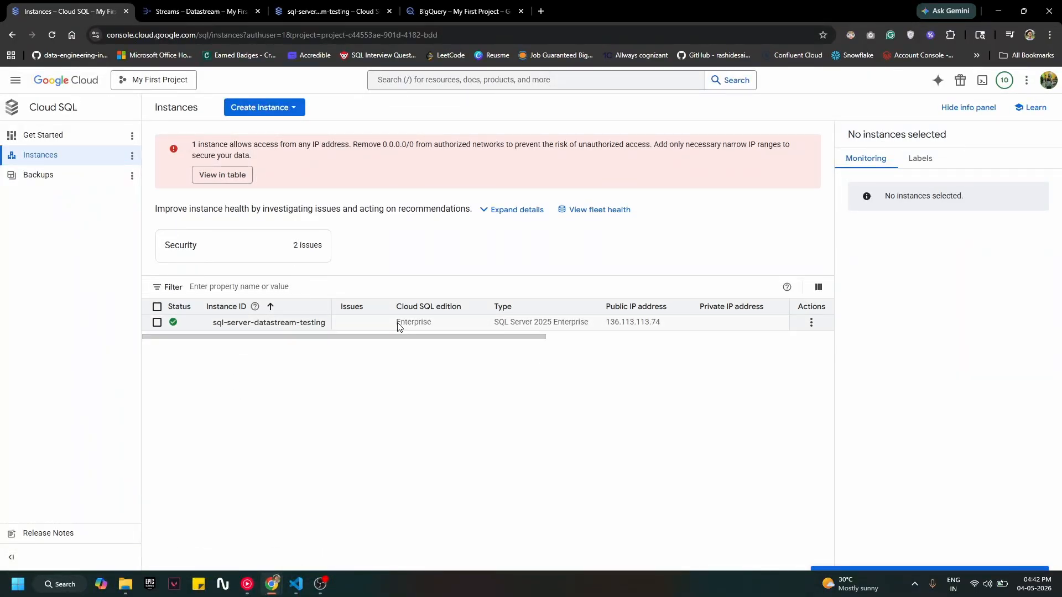
{"action": "left_click_drag", "start_coordinate": [457, 342], "coordinate": [665, 341]}
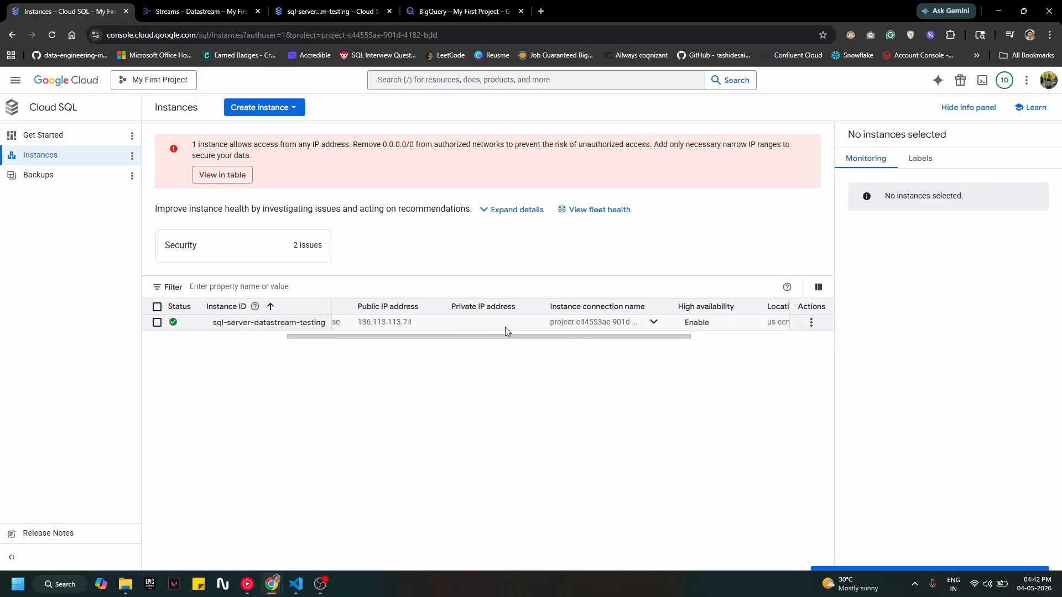
{"action": "left_click_drag", "start_coordinate": [439, 337], "coordinate": [234, 330]}
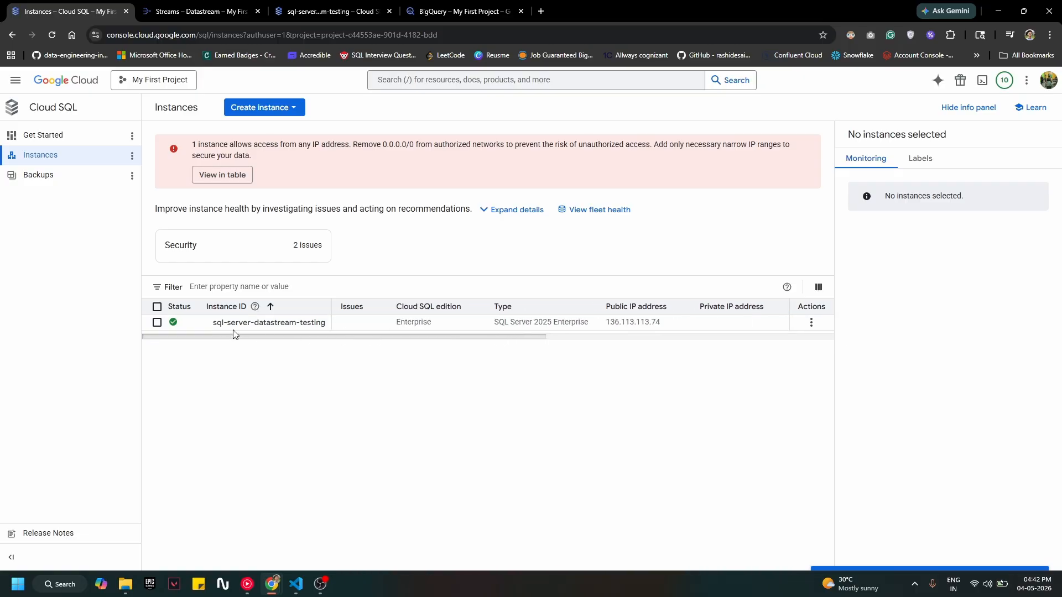
Open the sql-server-datastream-testing instance and review its overview and configuration.
{"action": "left_click", "coordinate": [276, 326]}
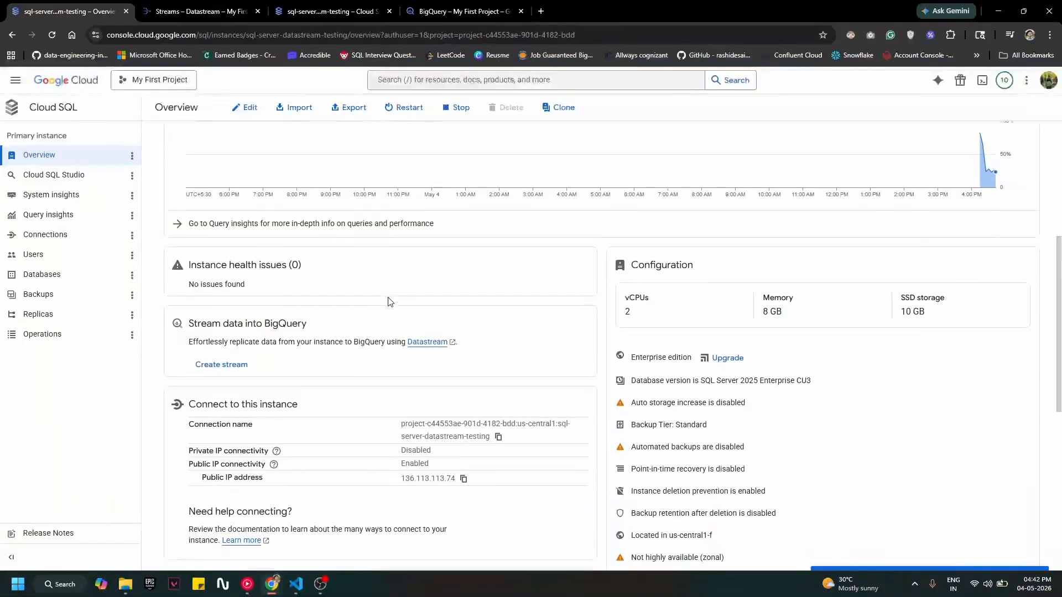
{"action": "scroll", "coordinate": [389, 301], "scroll_direction": "down", "scroll_amount": 10}
{"action": "scroll", "coordinate": [389, 301], "scroll_direction": "up", "scroll_amount": 10}
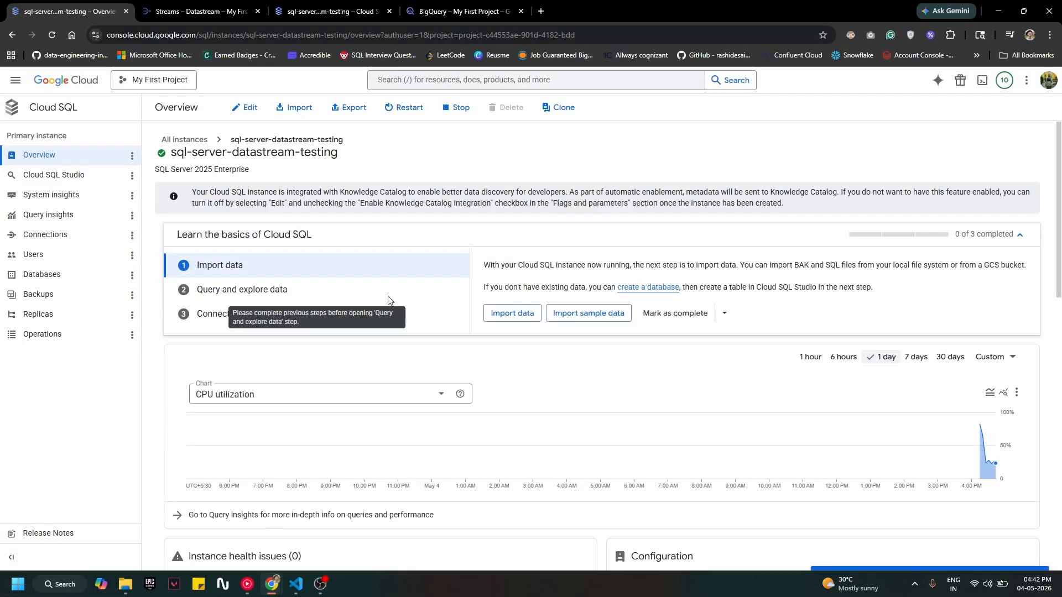
Open Cloud SQL Studio, view the hca_healthcare database in the existing session and place that browser tab beside the instance's tab.
{"action": "left_click", "coordinate": [70, 180]}
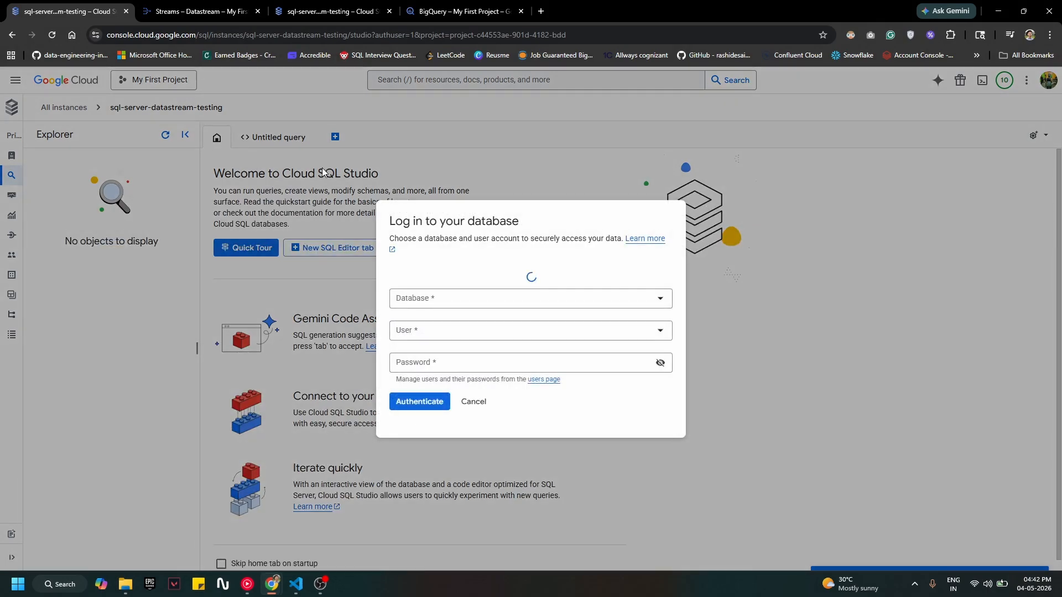
{"action": "left_click", "coordinate": [227, 8]}
{"action": "left_click", "coordinate": [352, 6]}
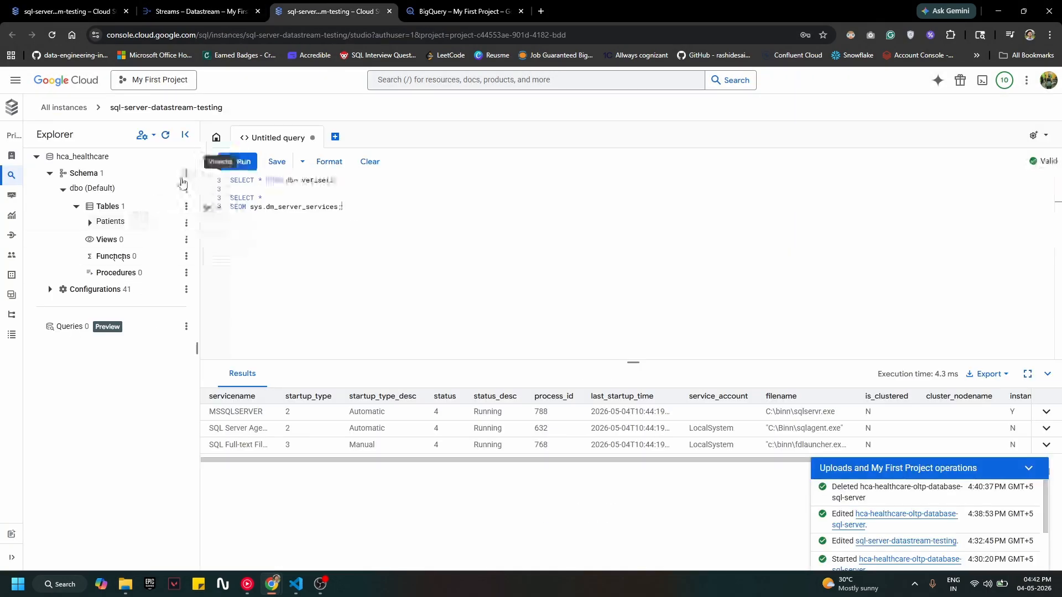
{"action": "left_click_drag", "start_coordinate": [333, 6], "coordinate": [202, 6]}
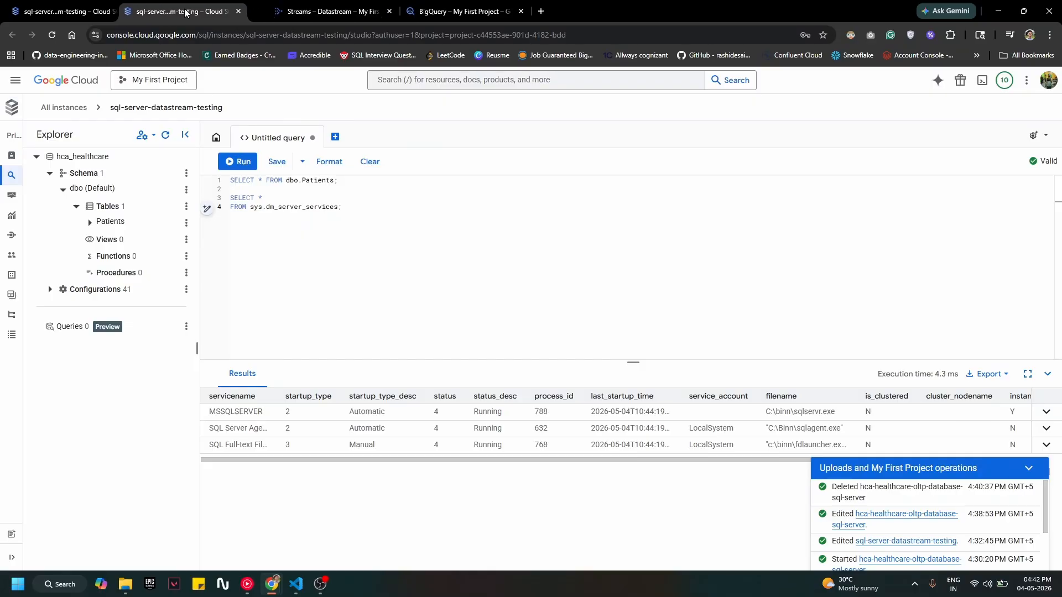
Start a new SQL Server connection profile in Datastream with the name source_conn and the ID source.
{"action": "left_click", "coordinate": [325, 11]}
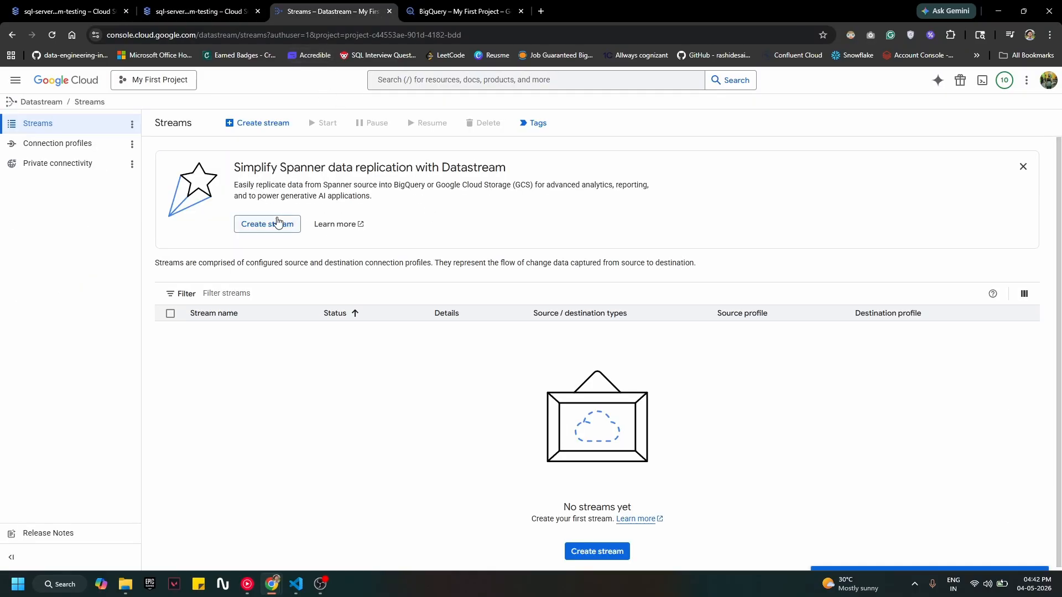
{"action": "left_click", "coordinate": [81, 145]}
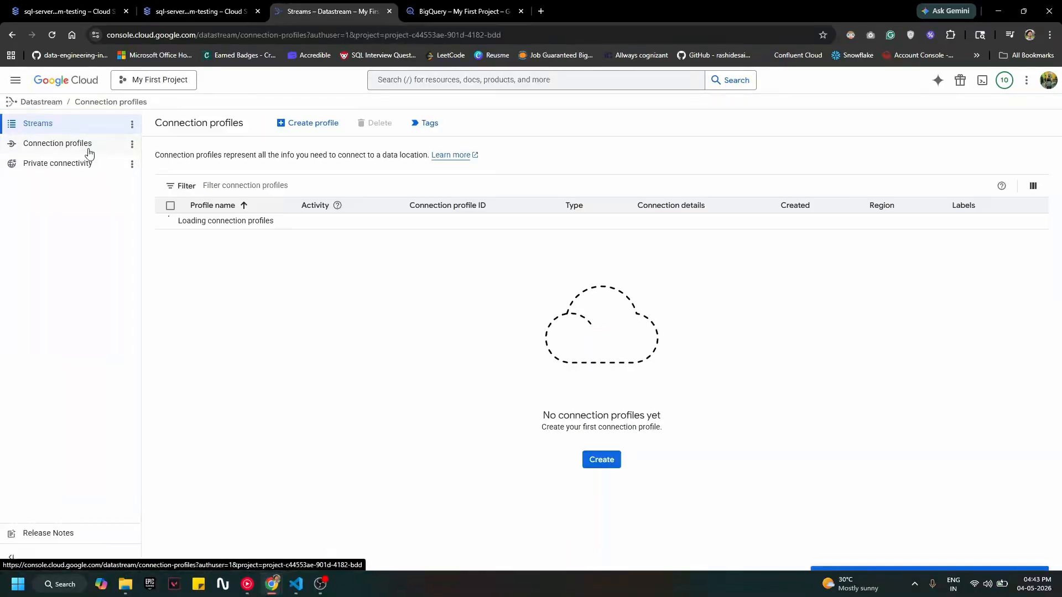
{"action": "left_click", "coordinate": [324, 126]}
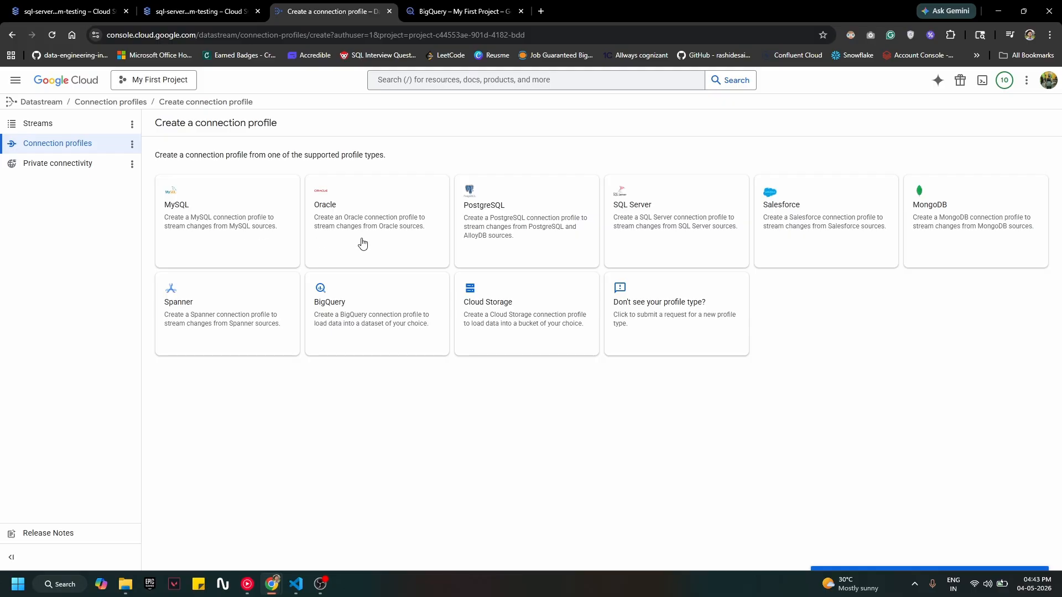
{"action": "left_click", "coordinate": [709, 221]}
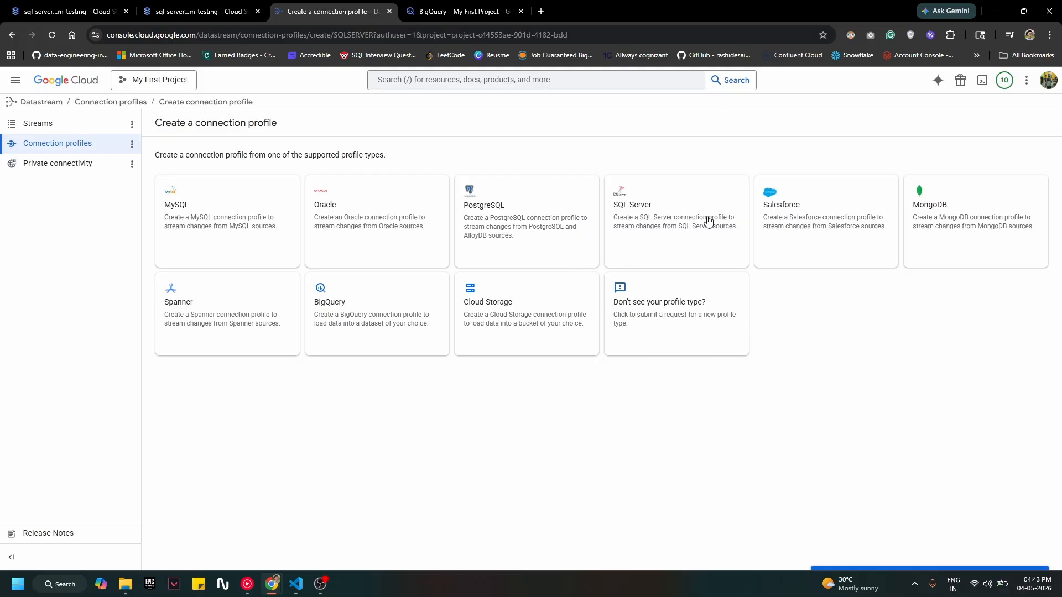
{"action": "left_click", "coordinate": [182, 208]}
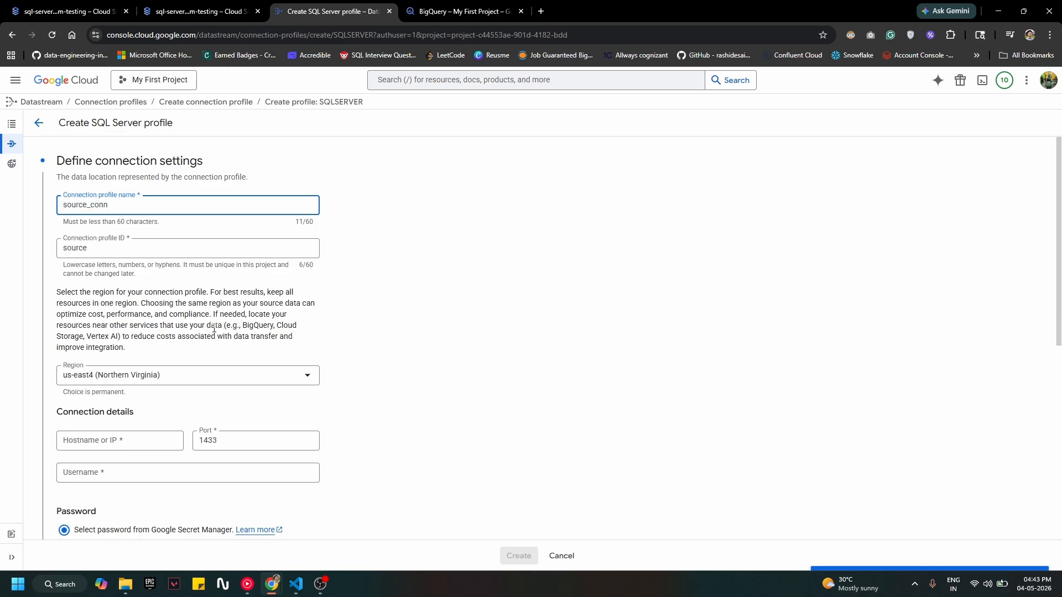
Copy the Cloud SQL instance's public IP 136.113.113.74 from its overview and enter it as the connection profile's hostname.
{"action": "scroll", "coordinate": [214, 329], "scroll_direction": "down", "scroll_amount": 3}
{"action": "left_click", "coordinate": [143, 275]}
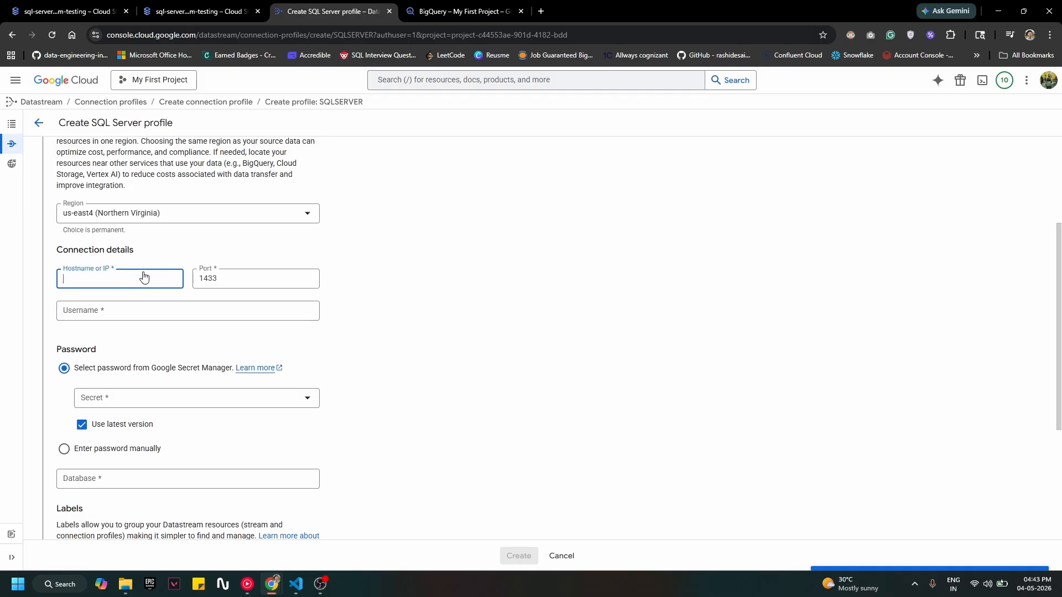
{"action": "left_click_drag", "start_coordinate": [332, 11], "coordinate": [205, 11]}
{"action": "left_click", "coordinate": [98, 5]}
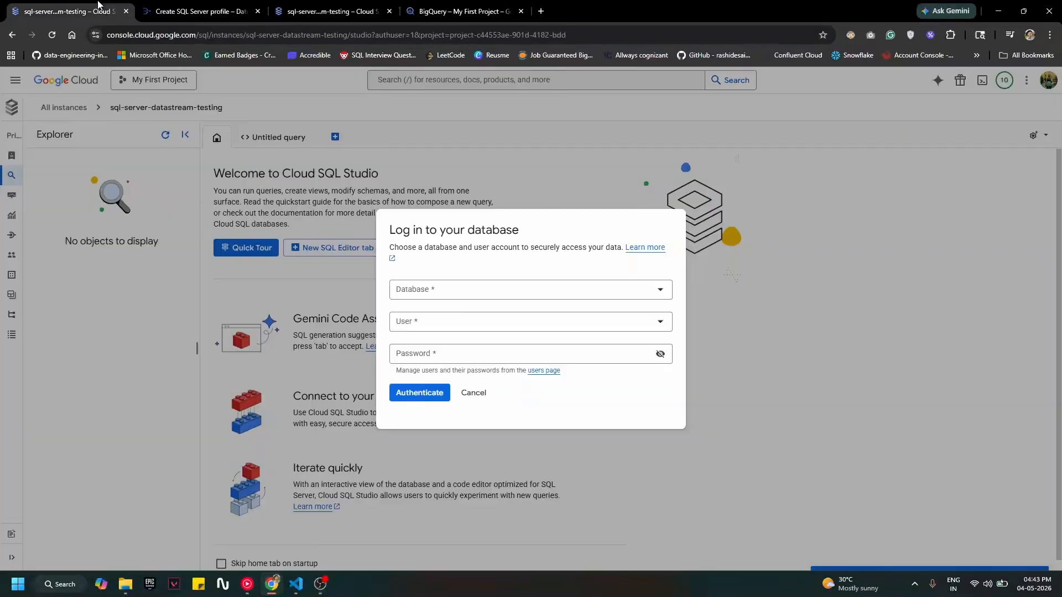
{"action": "left_click", "coordinate": [33, 140]}
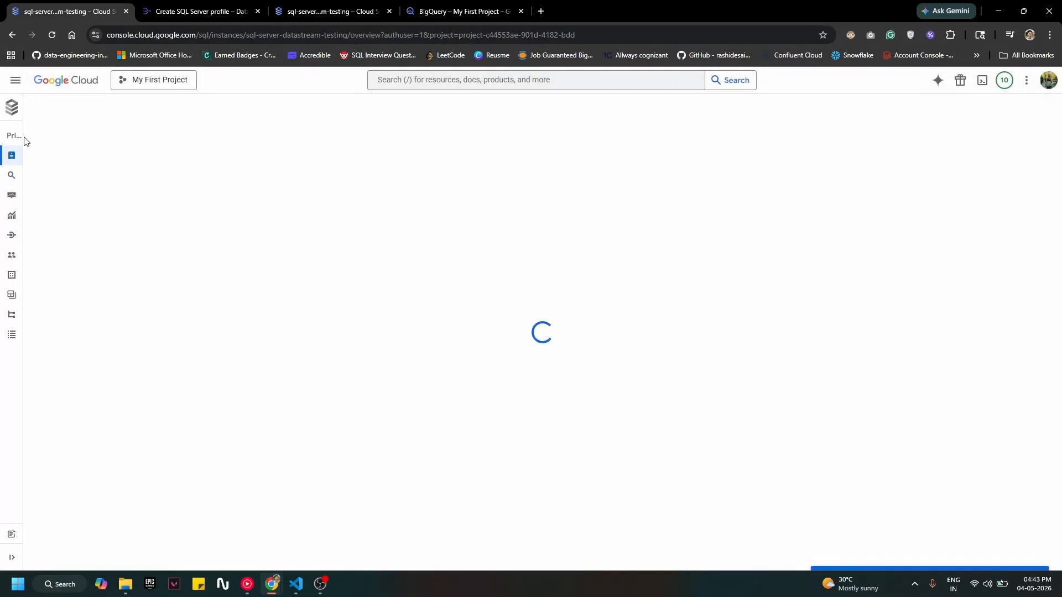
{"action": "scroll", "coordinate": [196, 351], "scroll_direction": "up", "scroll_amount": 3}
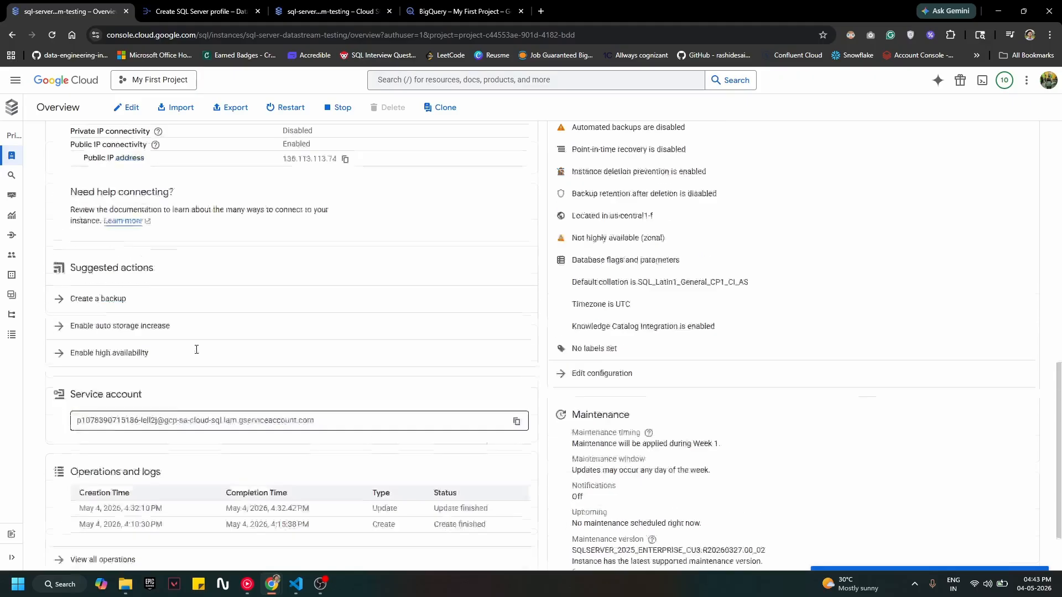
{"action": "left_click", "coordinate": [345, 244]}
{"action": "left_click", "coordinate": [209, 4]}
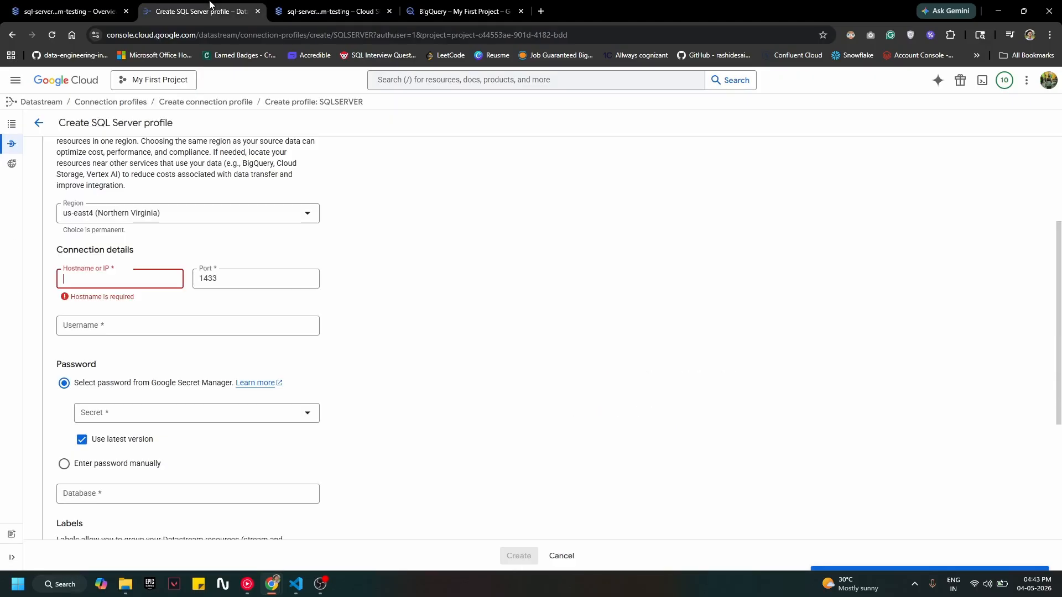
{"action": "type", "text": "136.113.113.74"}
Set the profile's username to sqlserver, choose manual password entry and enter the database password.
{"action": "left_click", "coordinate": [152, 309]}
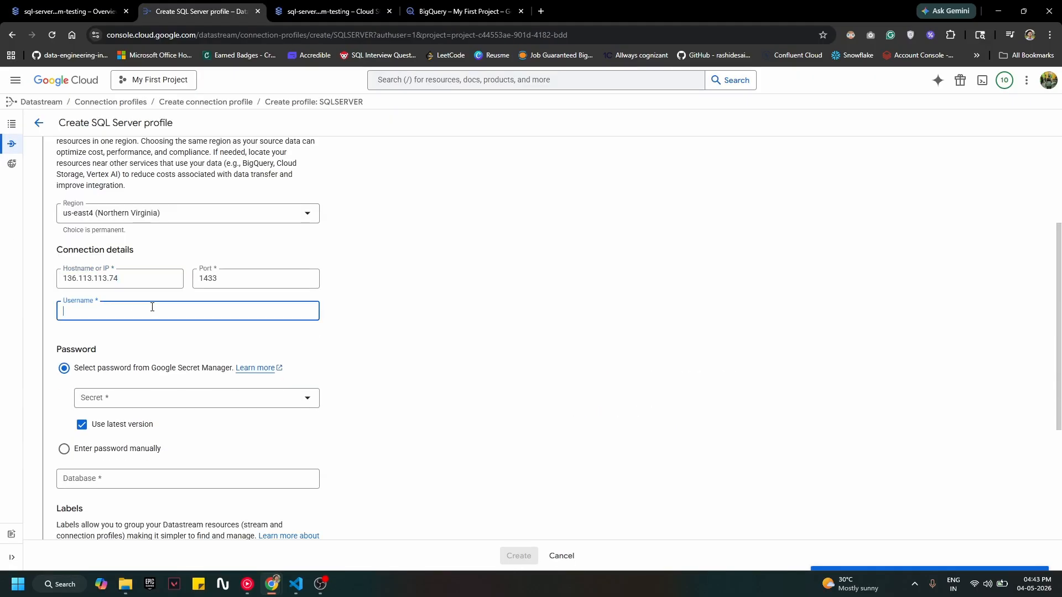
{"action": "type", "text": "sqlserver"}
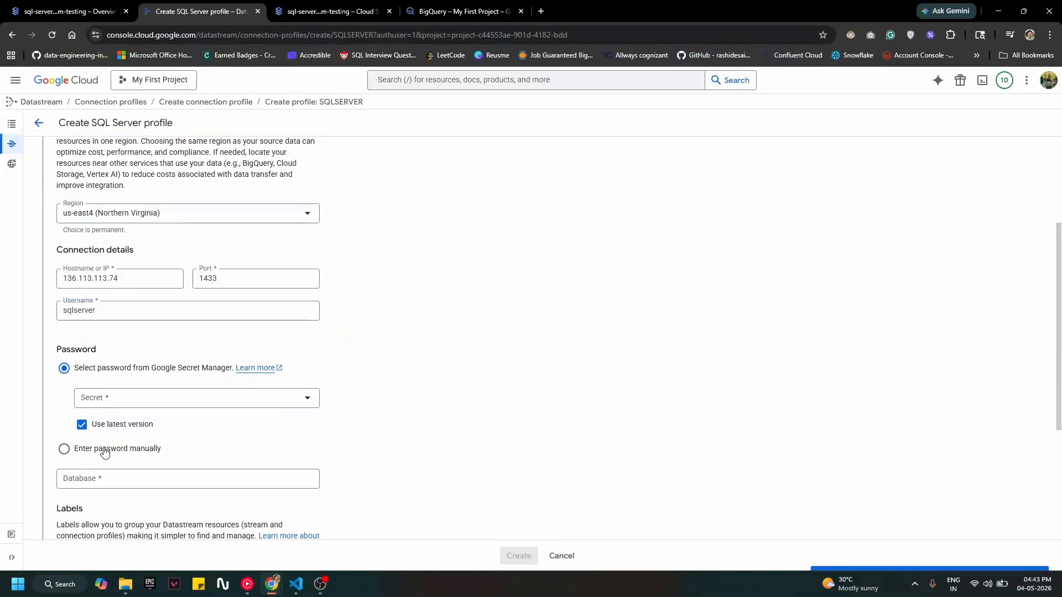
{"action": "left_click", "coordinate": [107, 448]}
{"action": "scroll", "coordinate": [232, 430], "scroll_direction": "down", "scroll_amount": 3}
{"action": "left_click", "coordinate": [133, 295]}
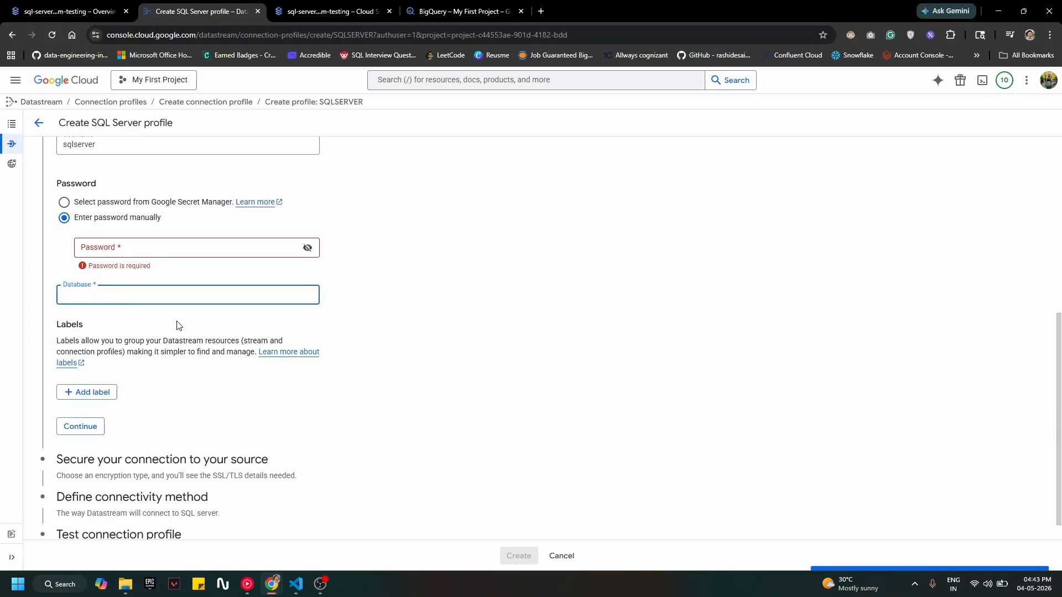
{"action": "left_click", "coordinate": [182, 248]}
{"action": "key", "text": "ctrl+v"}
Set the connection profile's database to hca_healthcare.
{"action": "left_click", "coordinate": [313, 286]}
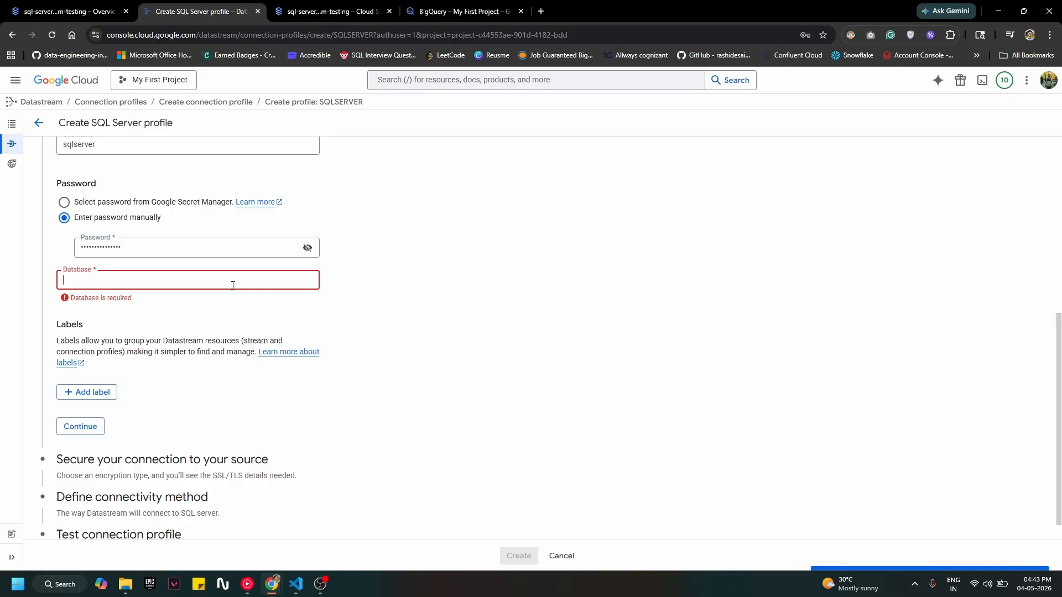
{"action": "type", "text": "hca_he"}
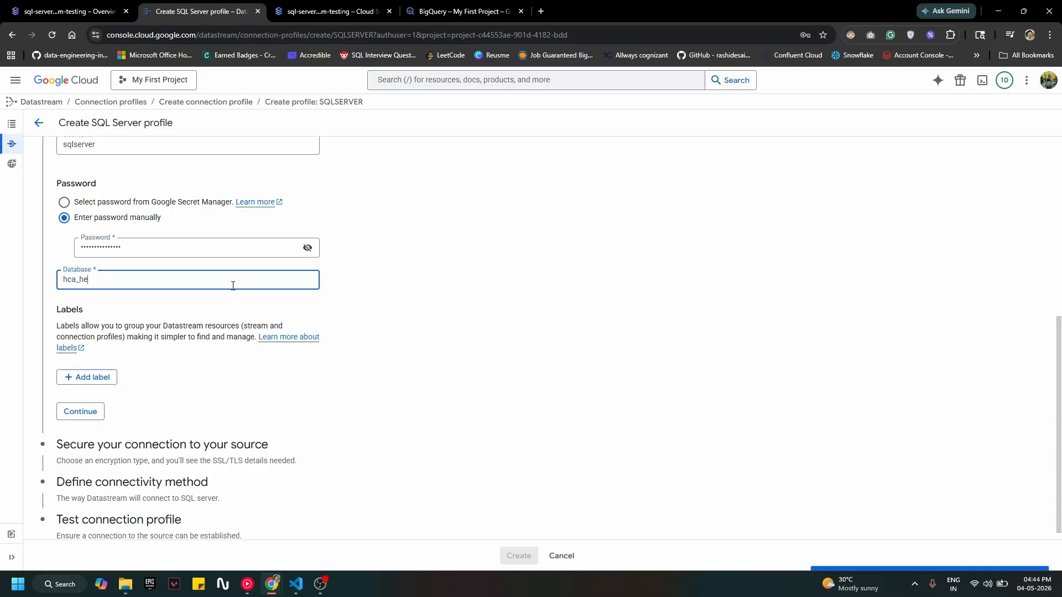
{"action": "type", "text": "althcare"}
{"action": "left_click", "coordinate": [311, 377]}
Correct the connection profile name to source-conn and continue past the connection settings with encryption type None.
{"action": "scroll", "coordinate": [311, 379], "scroll_direction": "up", "scroll_amount": 5}
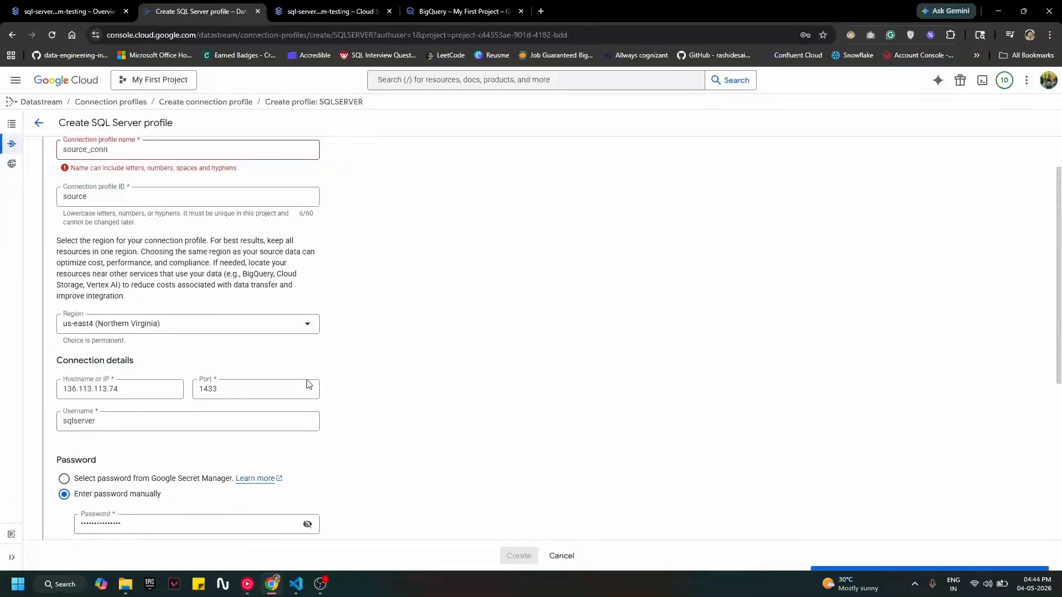
{"action": "scroll", "coordinate": [205, 413], "scroll_direction": "down", "scroll_amount": 4}
{"action": "left_click", "coordinate": [96, 399]}
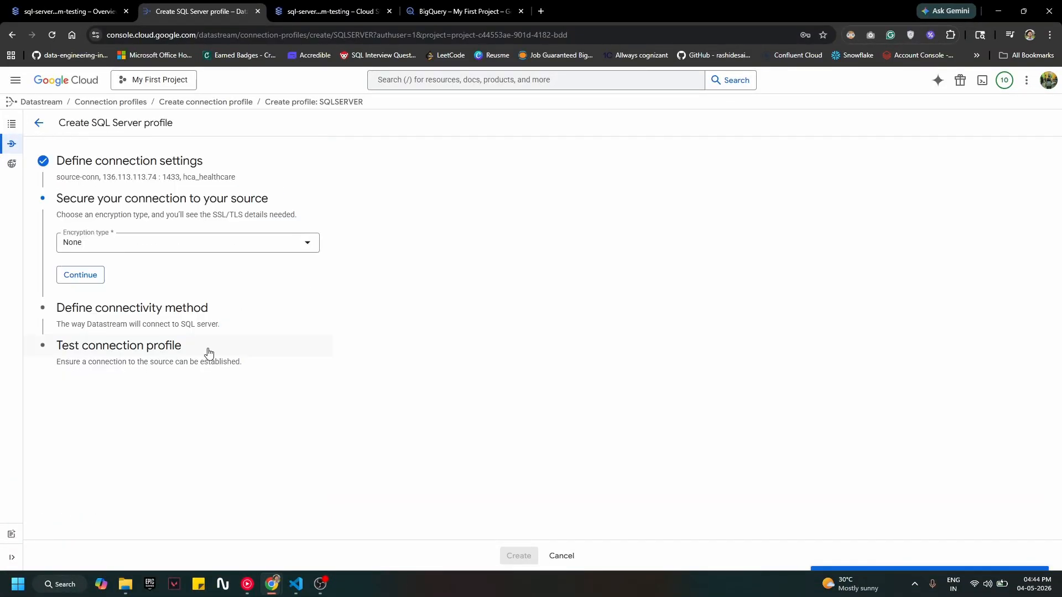
{"action": "left_click", "coordinate": [95, 275]}
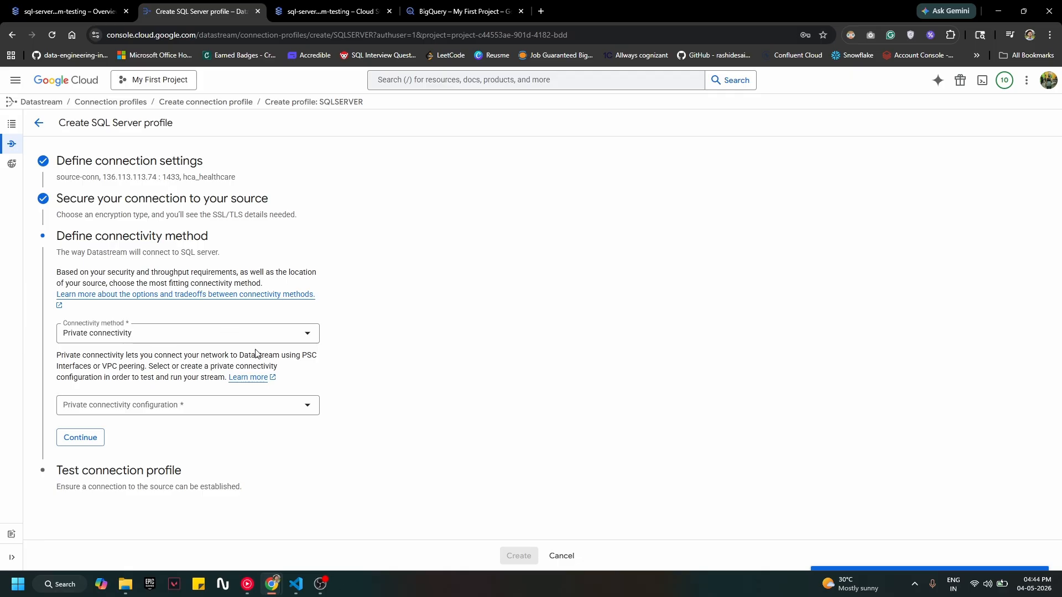
Set the connectivity method to IP allowlisting and copy all the listed us-east4 public IPs.
{"action": "left_click", "coordinate": [220, 332]}
{"action": "left_click", "coordinate": [160, 344]}
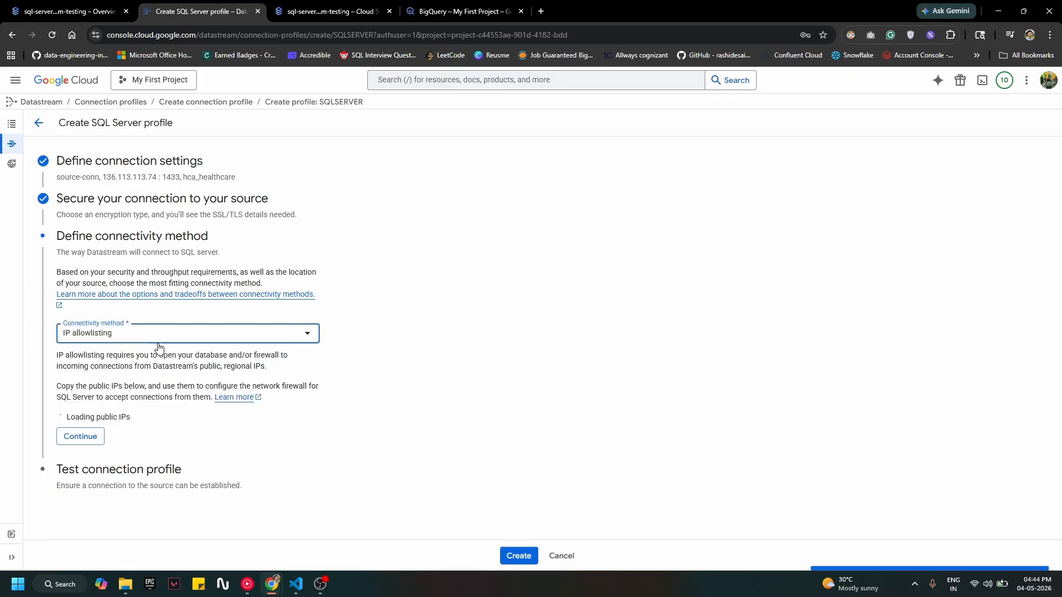
{"action": "scroll", "coordinate": [234, 369], "scroll_direction": "down", "scroll_amount": 2}
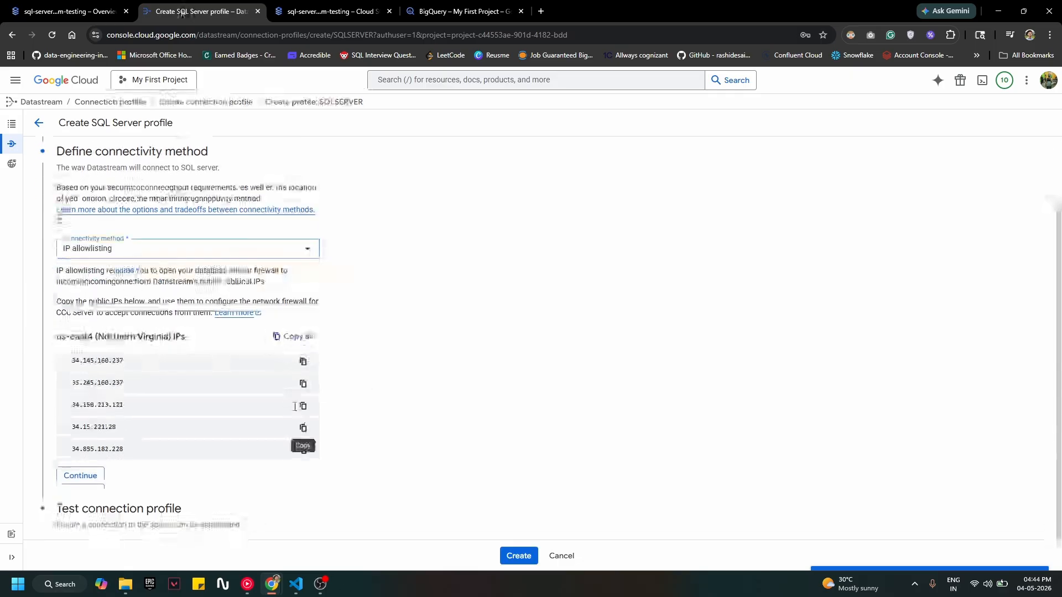
{"action": "left_click", "coordinate": [294, 337]}
Open the sql-server-datastream-testing instance for editing and review the authorized networks in its Connections settings.
{"action": "left_click", "coordinate": [87, 5]}
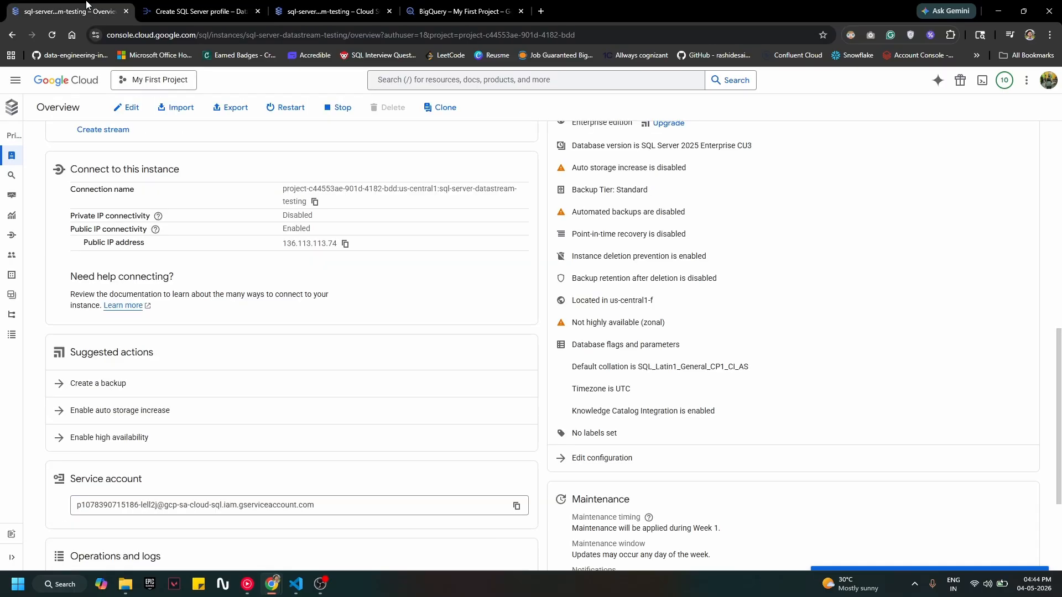
{"action": "scroll", "coordinate": [188, 198], "scroll_direction": "up", "scroll_amount": 10}
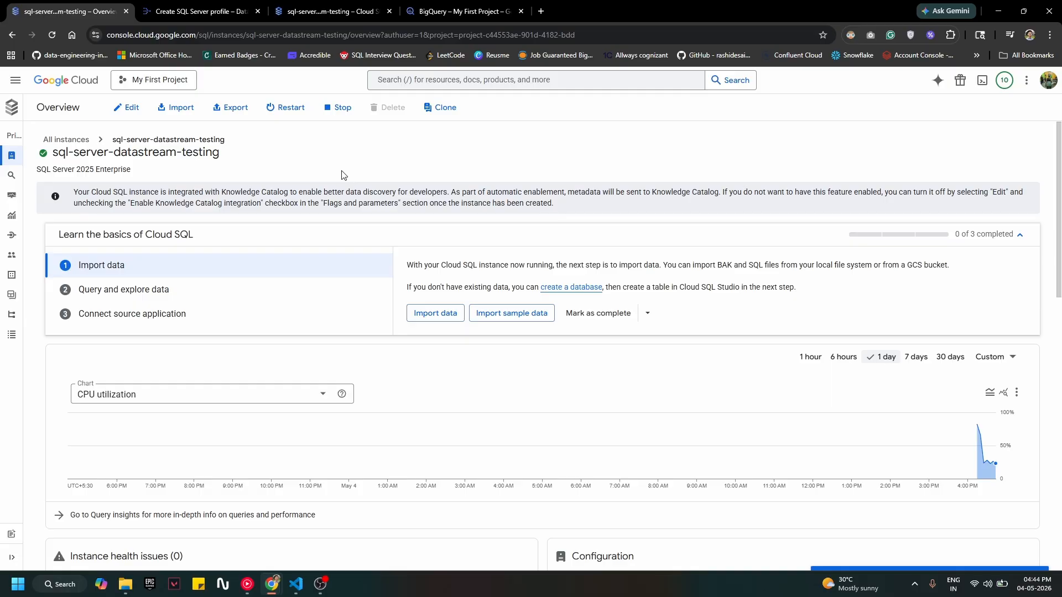
{"action": "left_click", "coordinate": [123, 108]}
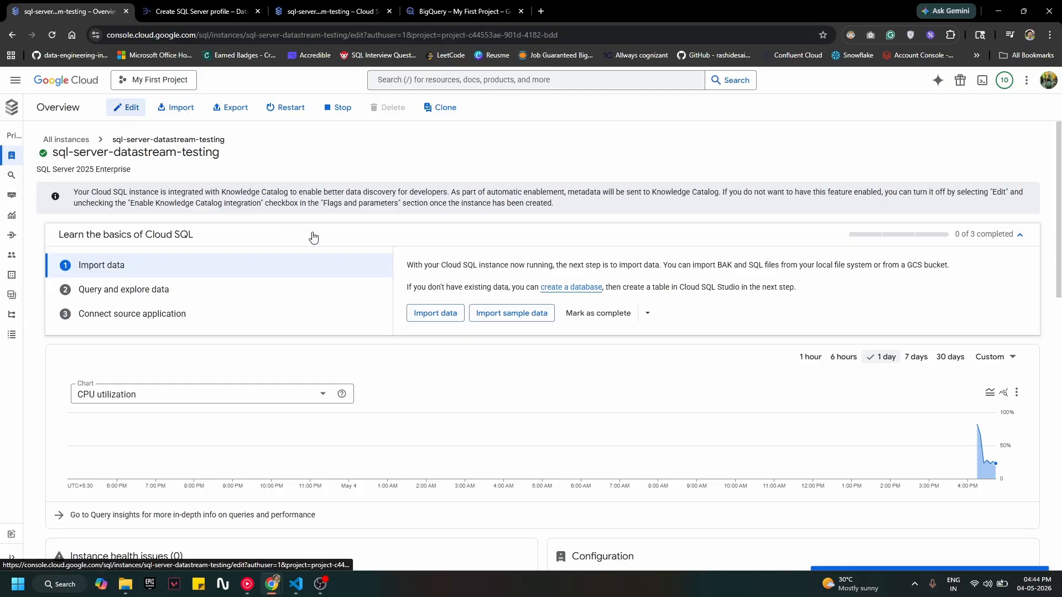
{"action": "scroll", "coordinate": [365, 381], "scroll_direction": "down", "scroll_amount": 10}
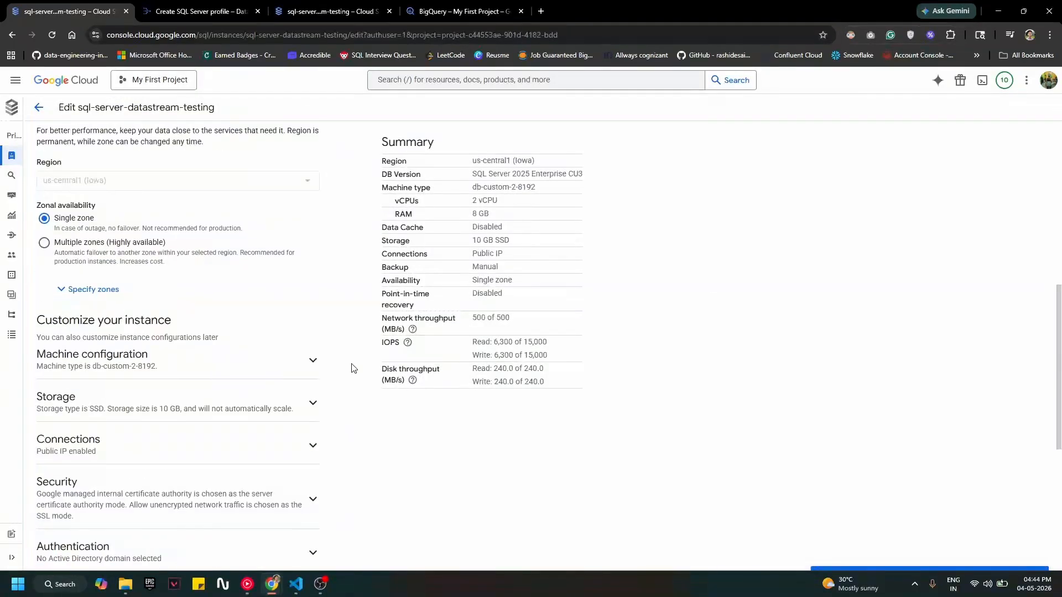
{"action": "left_click", "coordinate": [241, 282]}
{"action": "scroll", "coordinate": [188, 409], "scroll_direction": "down", "scroll_amount": 4}
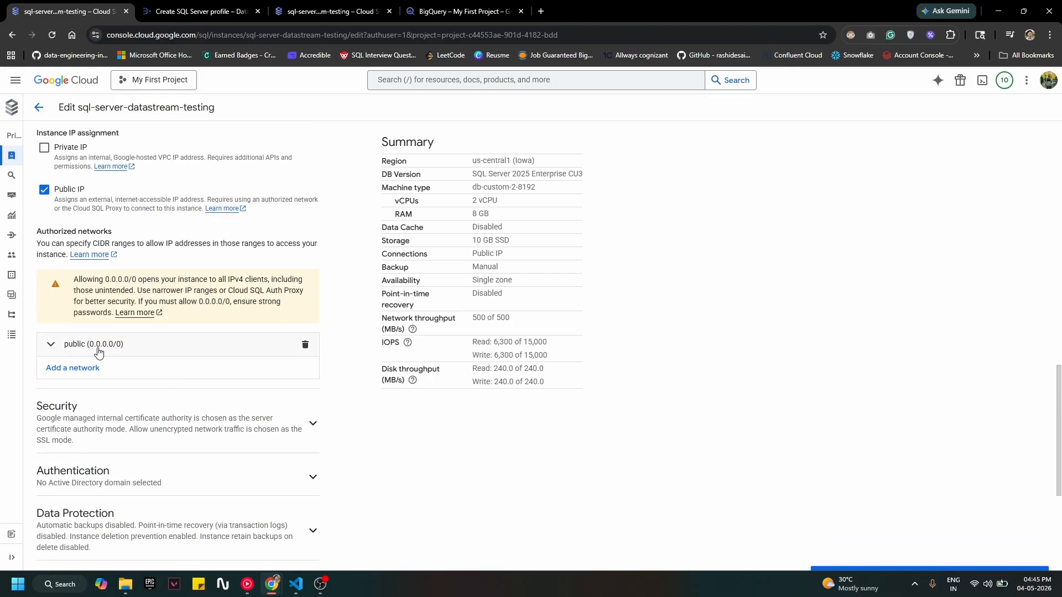
Add an authorized network named datastream with IP range 34.145.160.237 and save the instance changes.
{"action": "left_click", "coordinate": [121, 375]}
{"action": "left_click", "coordinate": [161, 414]}
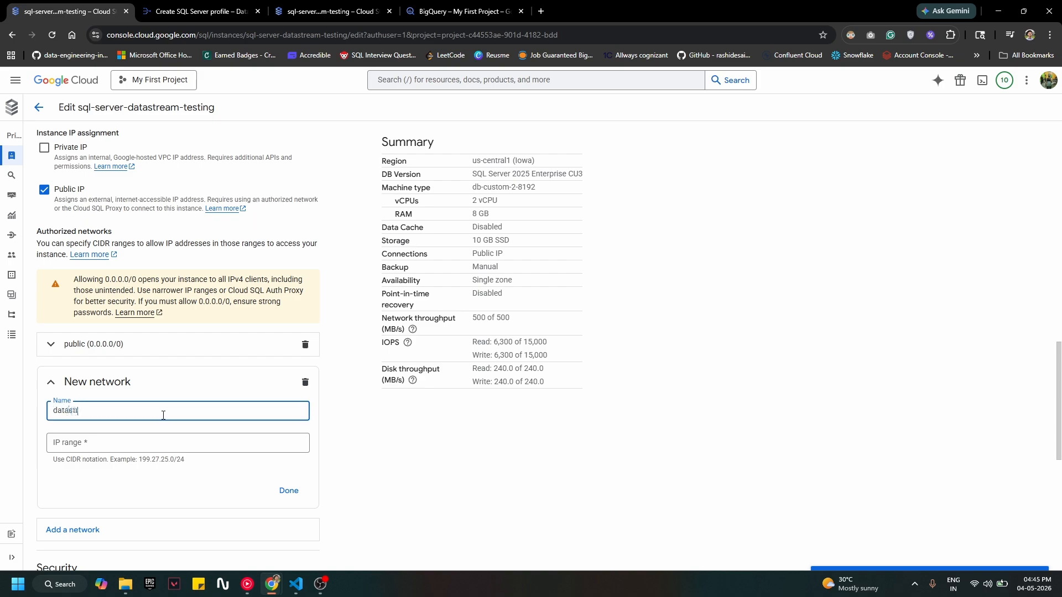
{"action": "left_click", "coordinate": [162, 442]}
{"action": "key", "text": "ctrl+v"}
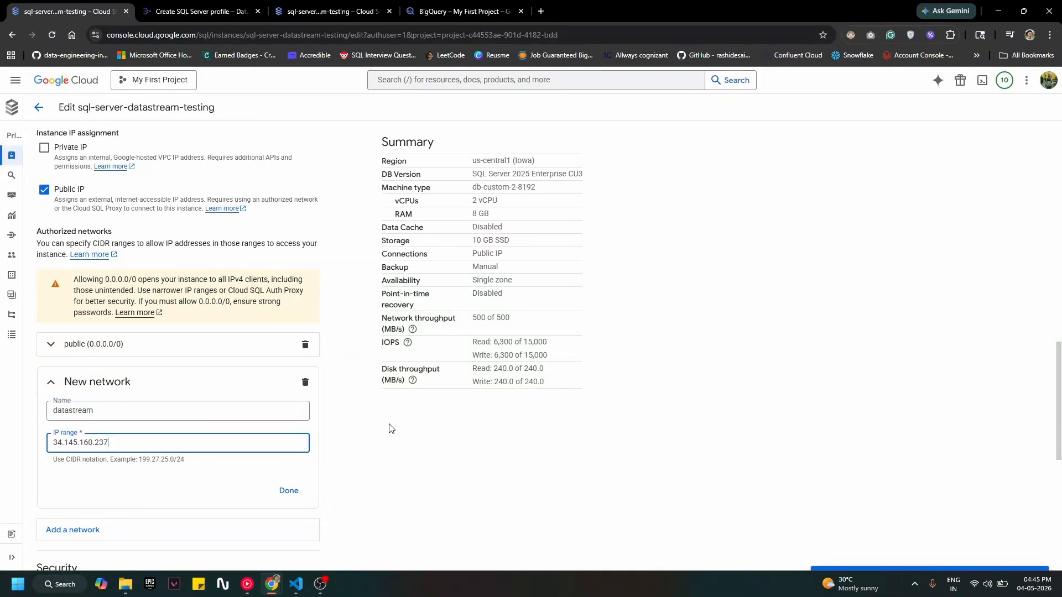
{"action": "left_click", "coordinate": [287, 491]}
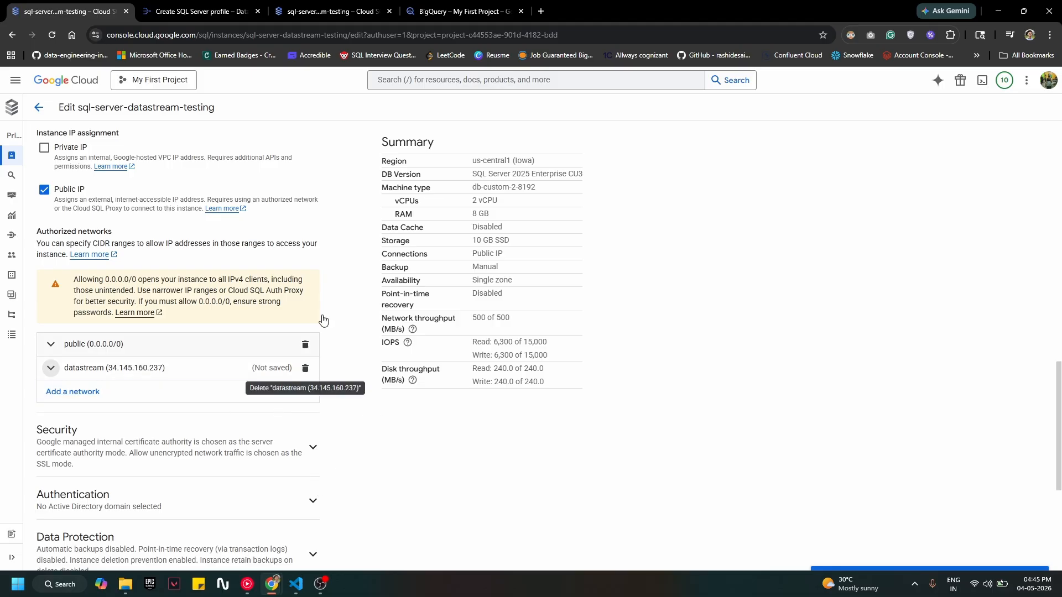
{"action": "left_click", "coordinate": [204, 6]}
{"action": "left_click", "coordinate": [70, 8]}
{"action": "scroll", "coordinate": [225, 446], "scroll_direction": "down", "scroll_amount": 5}
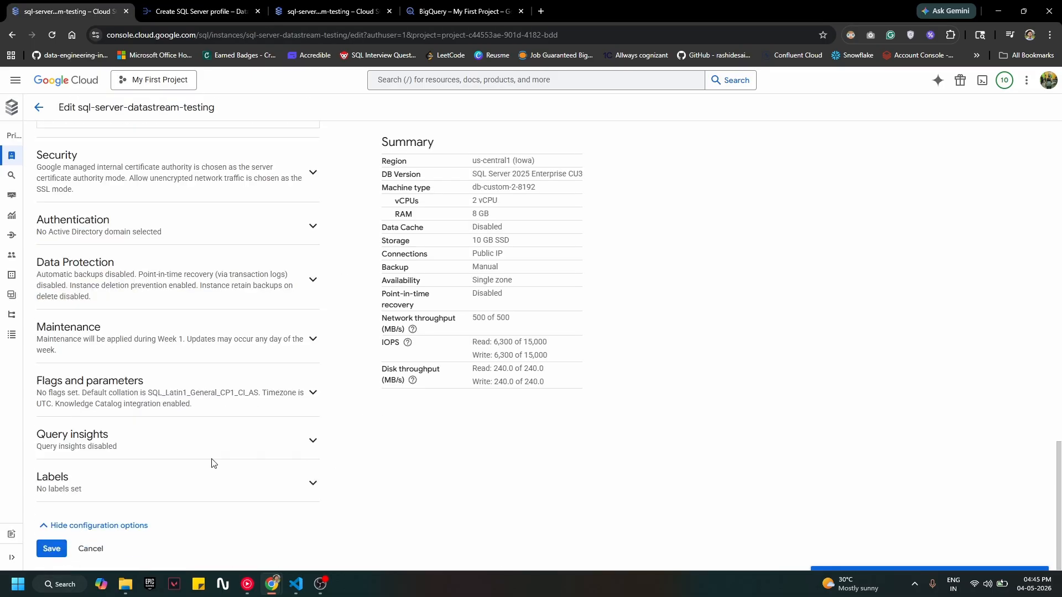
{"action": "left_click", "coordinate": [51, 549]}
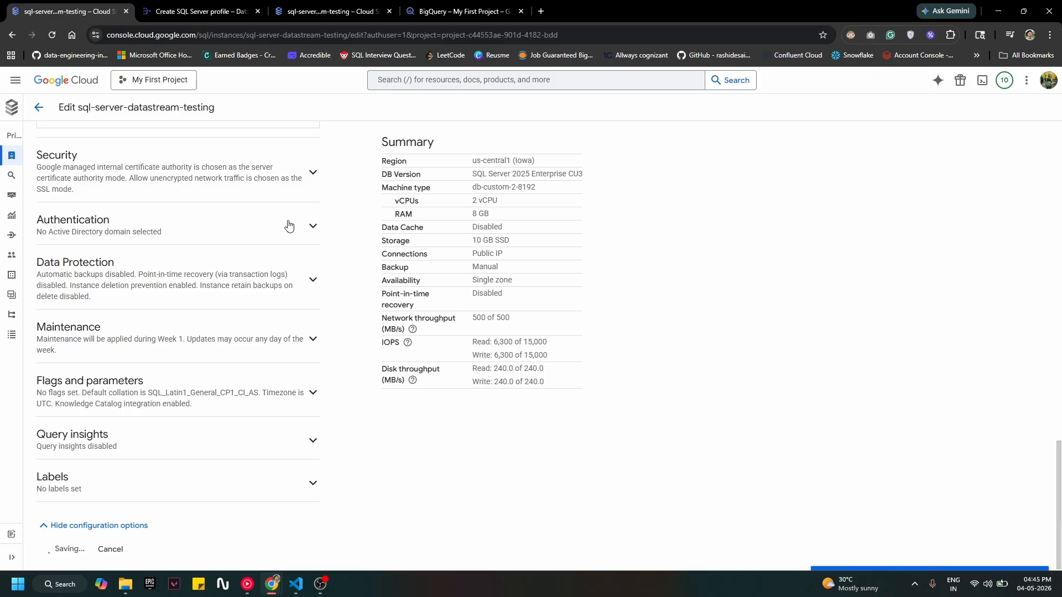
Finish the IP allowlisting settings of the SQL Server profile, run the connection test and create the profile.
{"action": "left_click", "coordinate": [204, 11]}
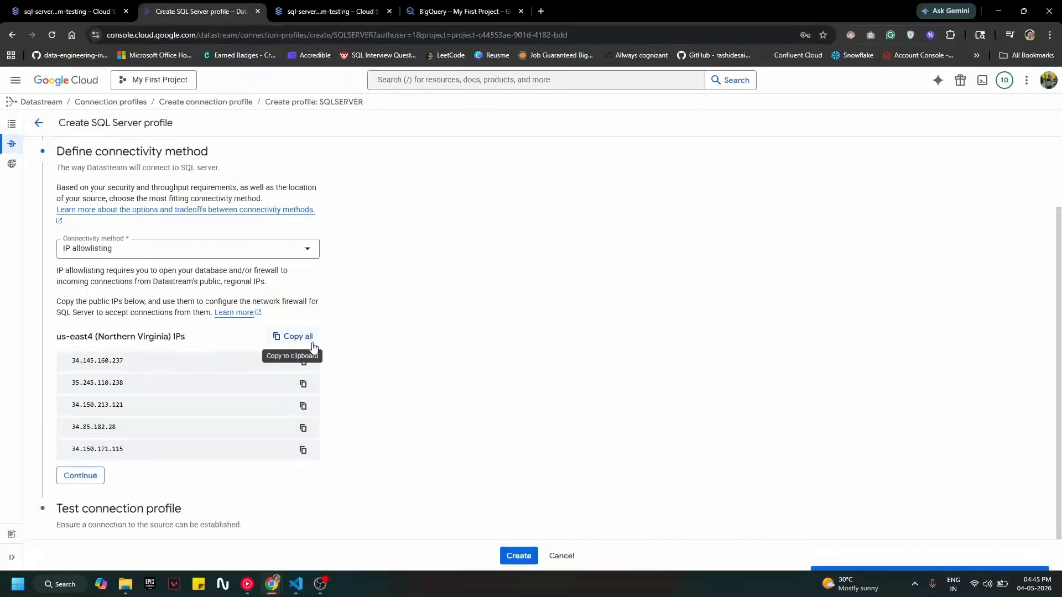
{"action": "left_click", "coordinate": [87, 474]}
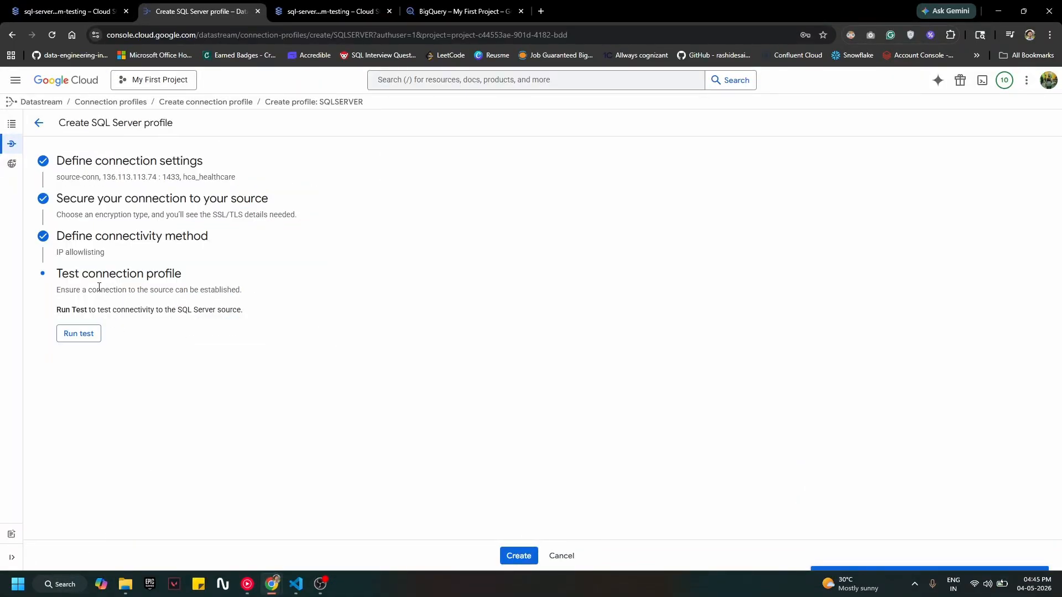
{"action": "left_click", "coordinate": [84, 333]}
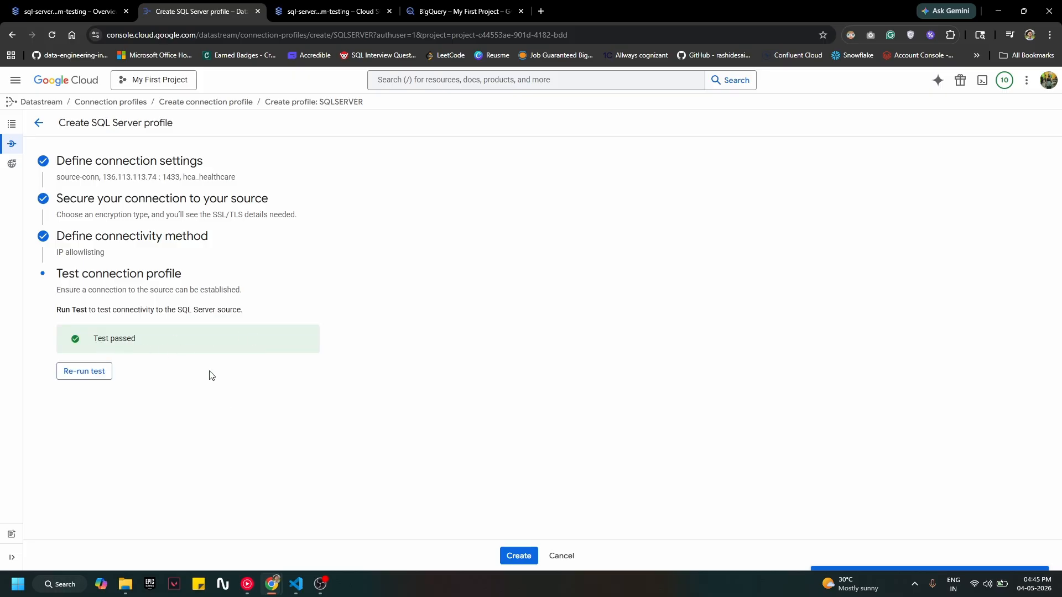
{"action": "left_click", "coordinate": [519, 555]}
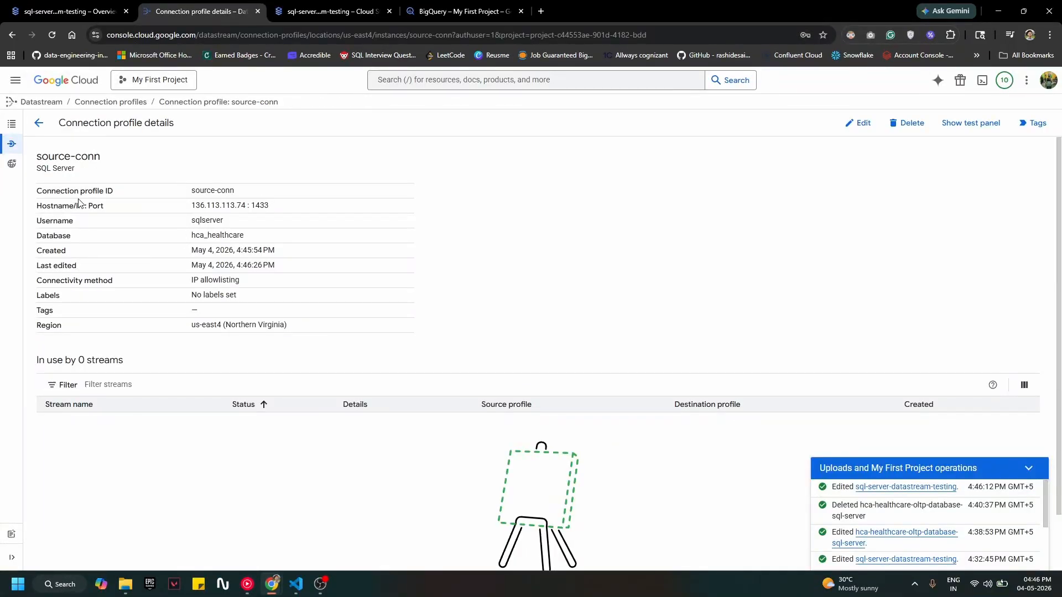
Create a BigQuery connection profile named target-conn in the us-east4 (Northern Virginia) region.
{"action": "left_click", "coordinate": [40, 127]}
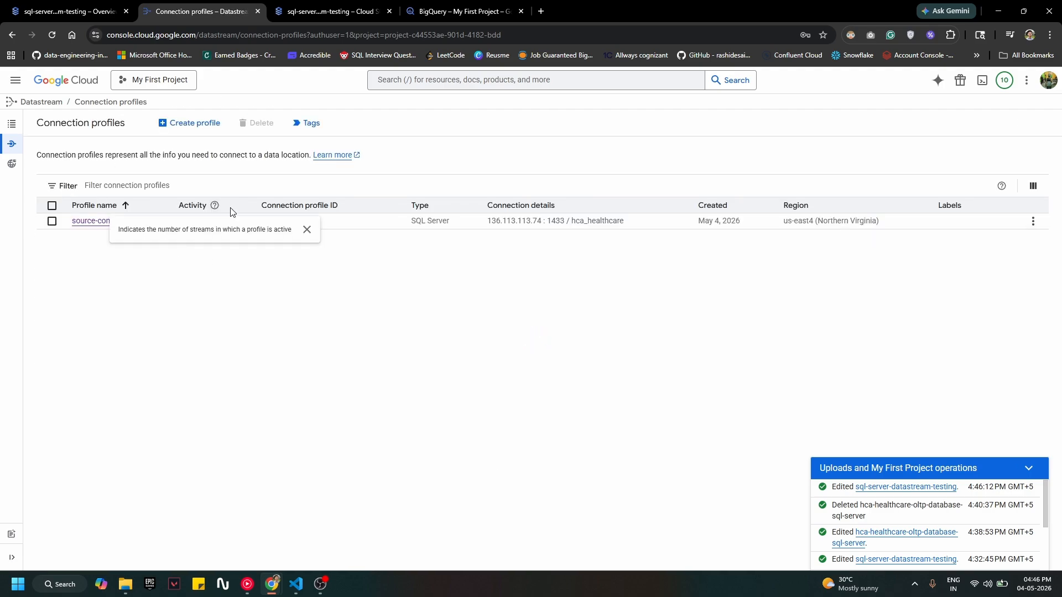
{"action": "left_click", "coordinate": [184, 133]}
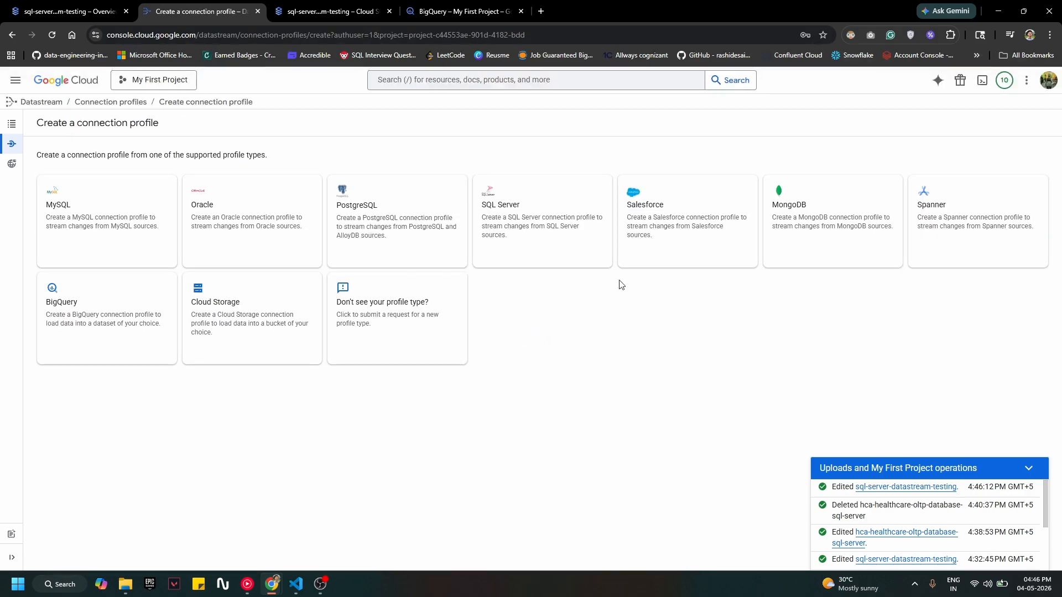
{"action": "left_click", "coordinate": [92, 325]}
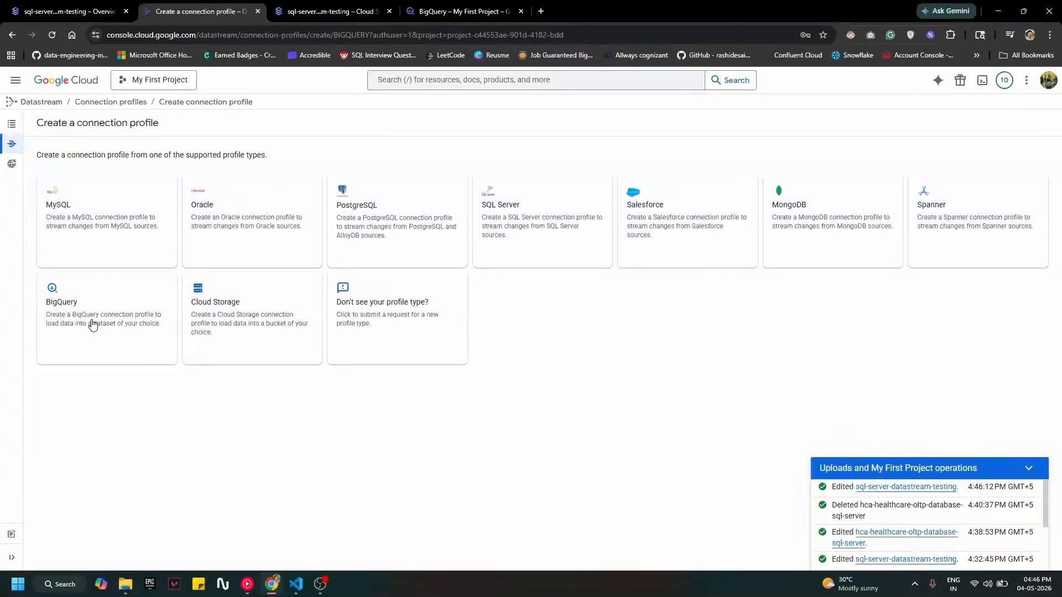
{"action": "left_click", "coordinate": [128, 174]}
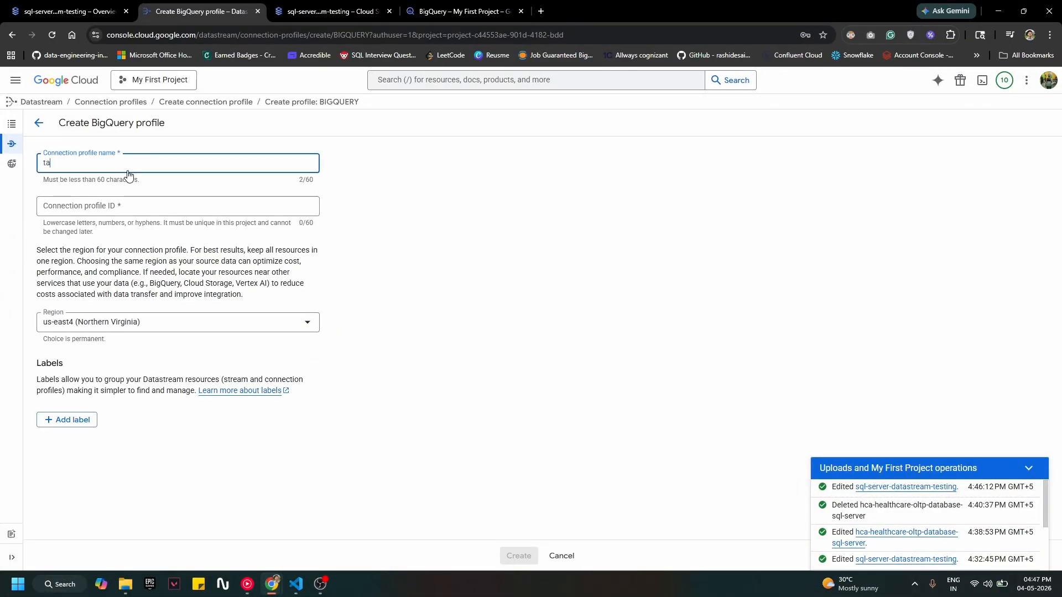
{"action": "type", "text": "target-conn"}
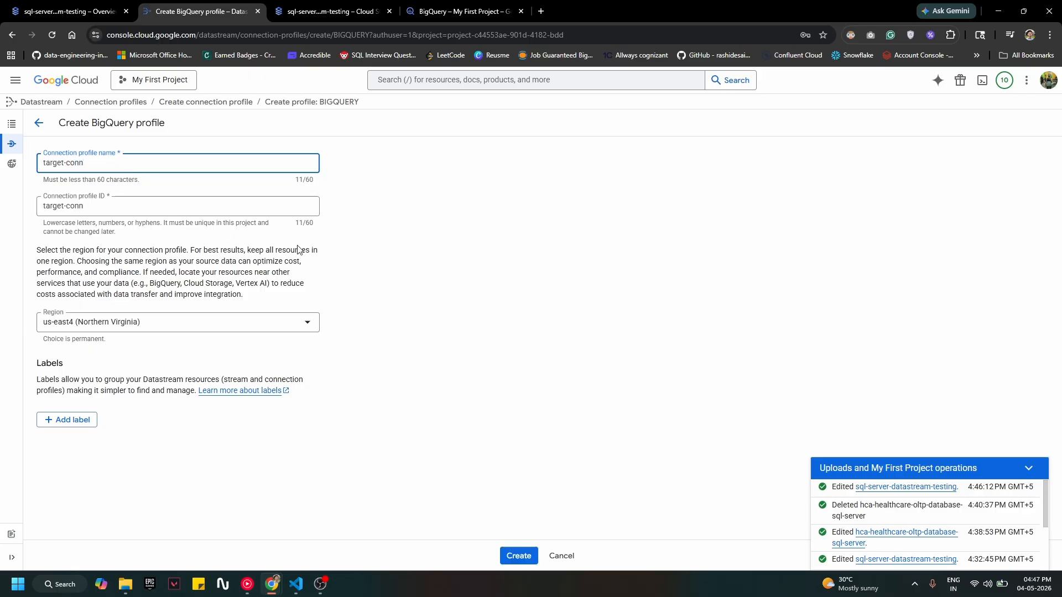
{"action": "left_click", "coordinate": [344, 258]}
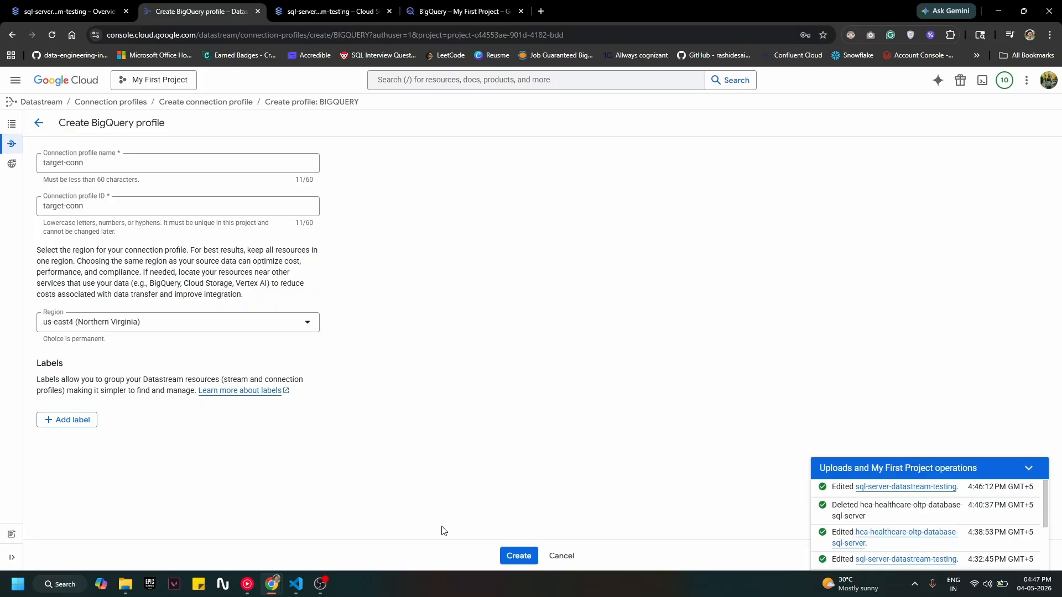
{"action": "left_click", "coordinate": [517, 555]}
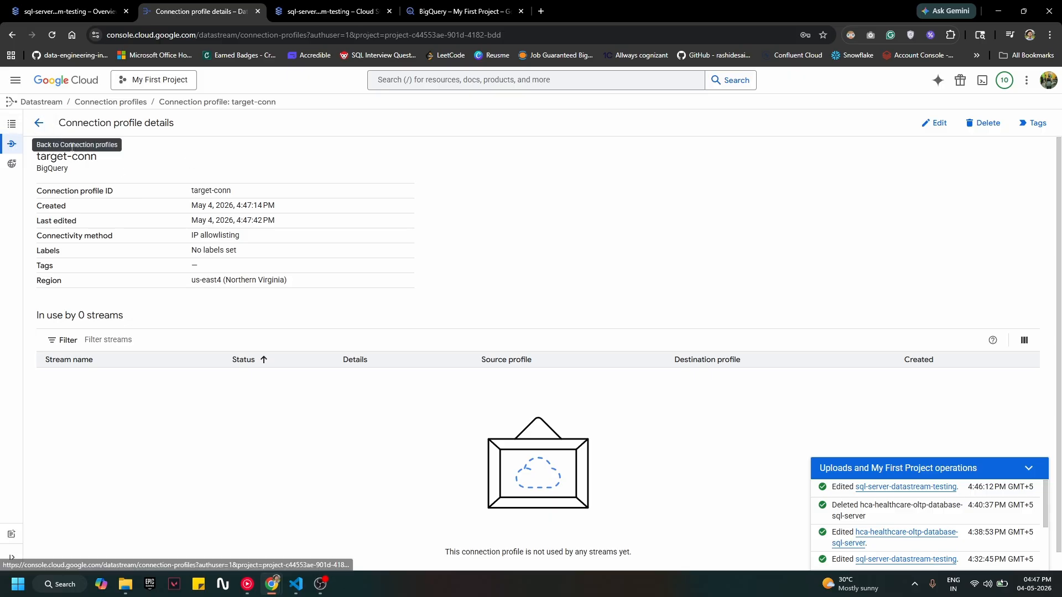
Start creating a Datastream stream and name it sql-server-stream.
{"action": "left_click", "coordinate": [38, 123]}
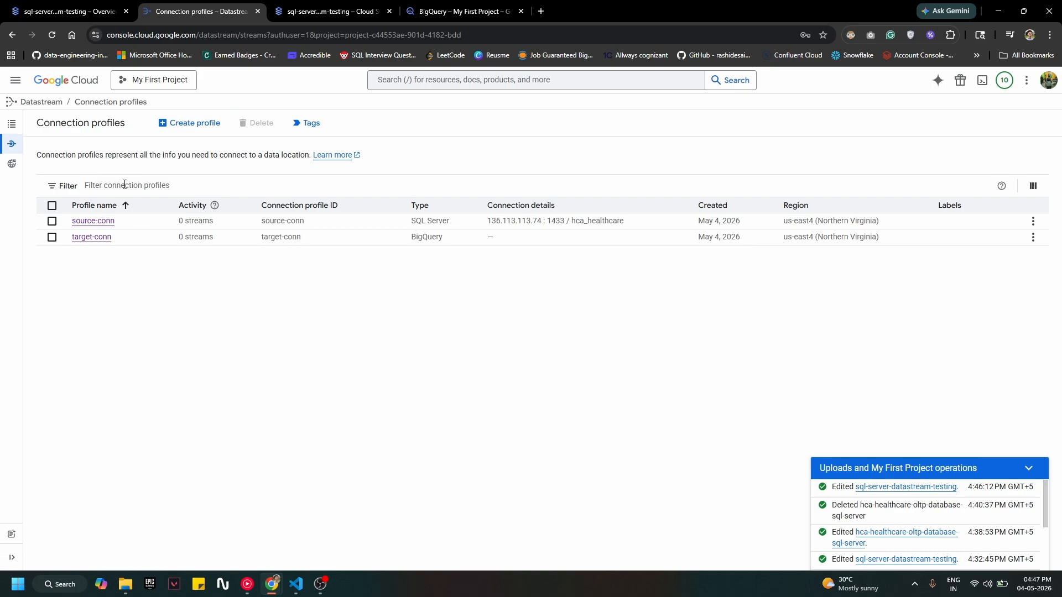
{"action": "left_click", "coordinate": [13, 127]}
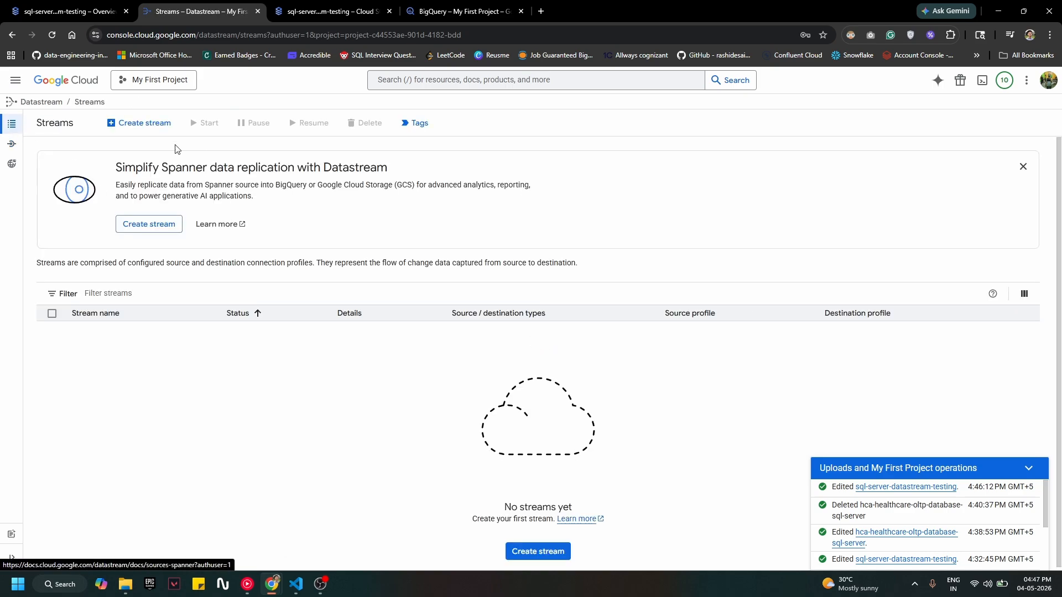
{"action": "left_click", "coordinate": [138, 122]}
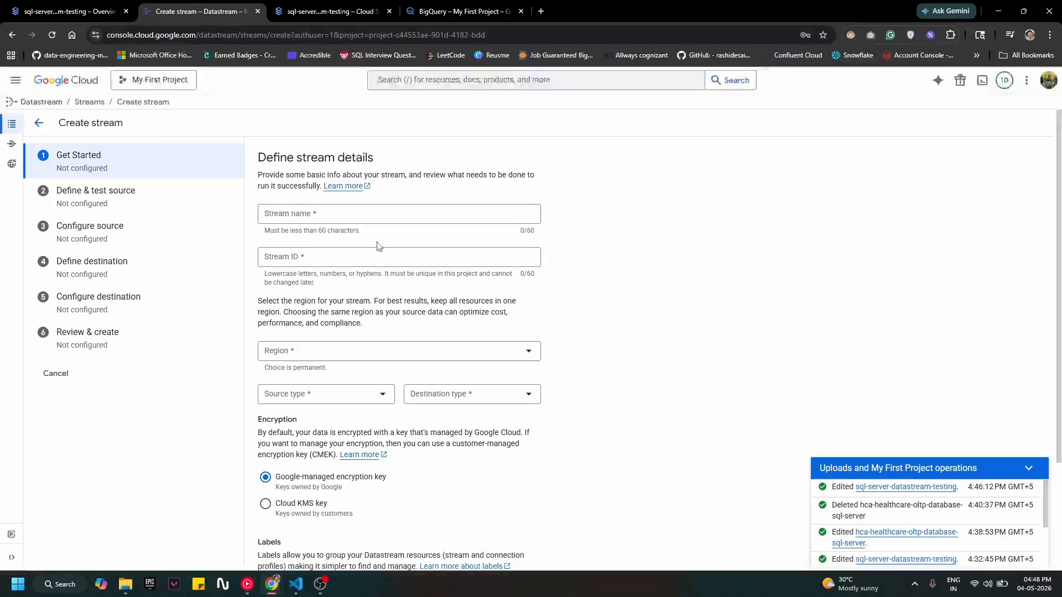
{"action": "left_click", "coordinate": [380, 215]}
{"action": "type", "text": "sql"}
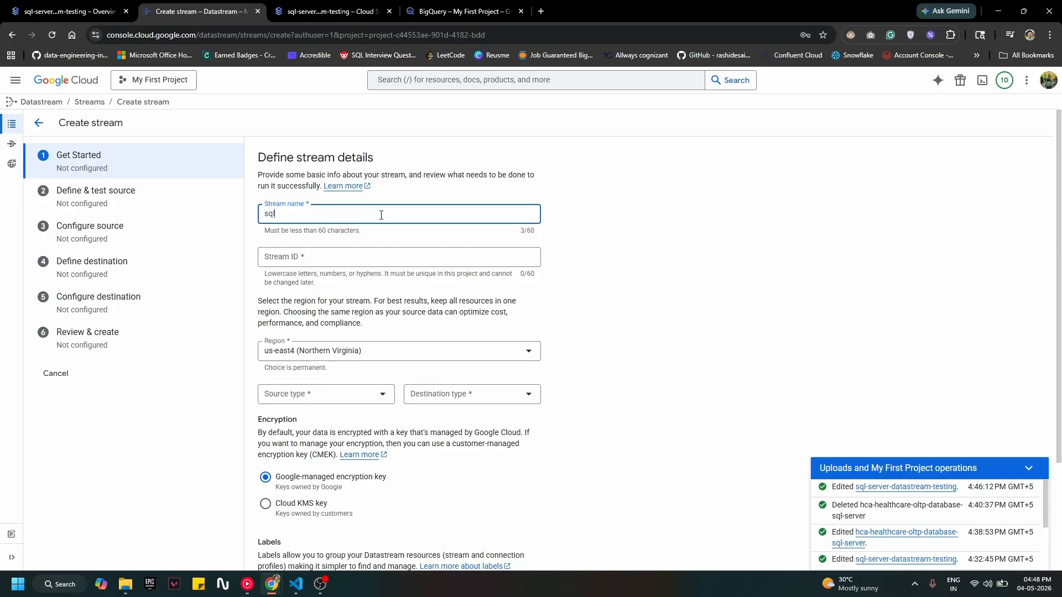
{"action": "type", "text": "-server-stream"}
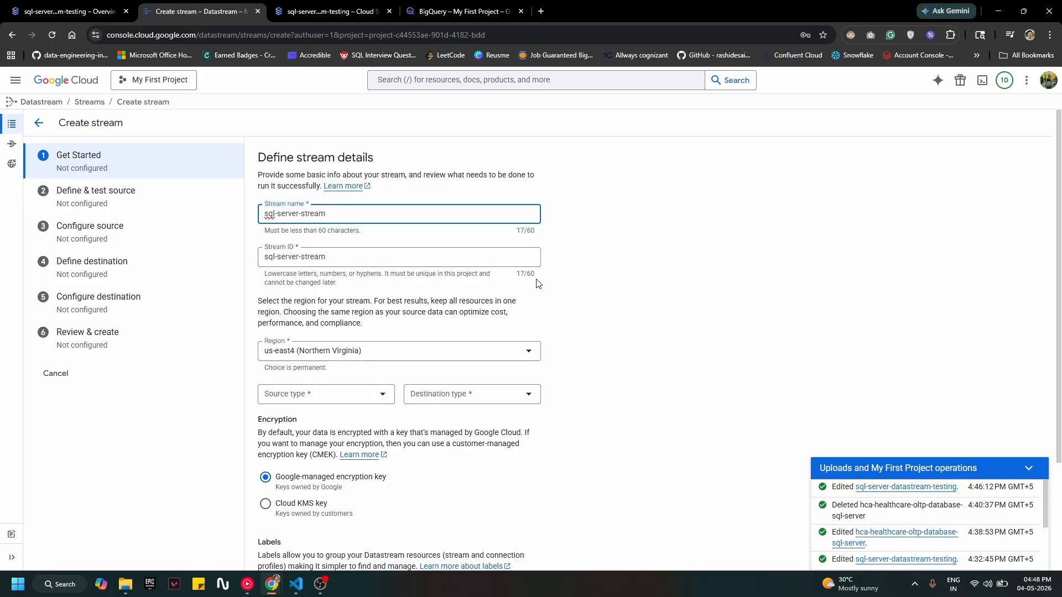
{"action": "left_click", "coordinate": [553, 278]}
Set the stream's source type to SQL Server and its destination type to BigQuery.
{"action": "scroll", "coordinate": [409, 343], "scroll_direction": "down", "scroll_amount": 2}
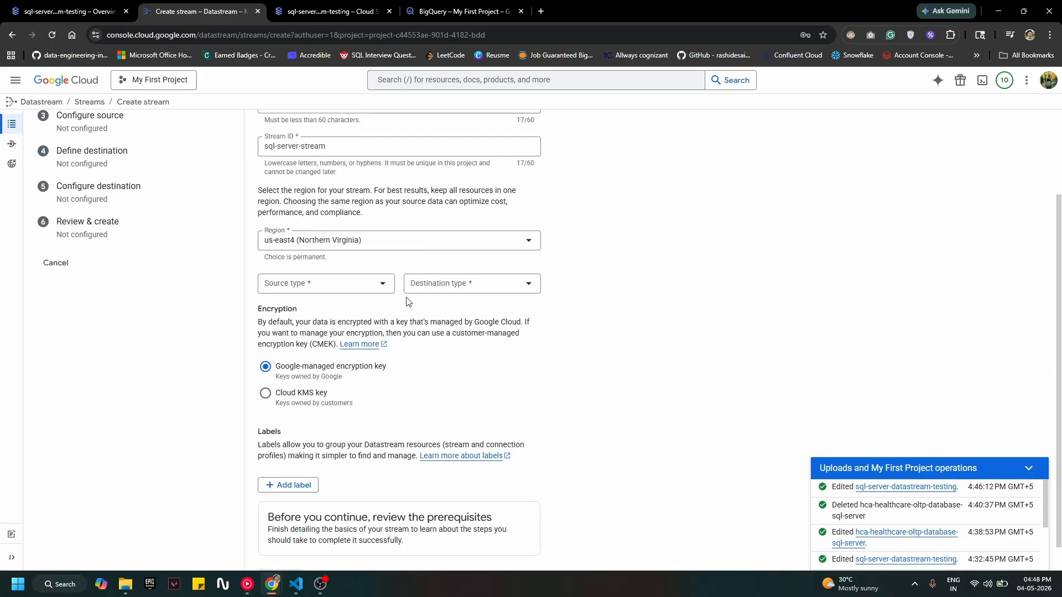
{"action": "left_click", "coordinate": [376, 283]}
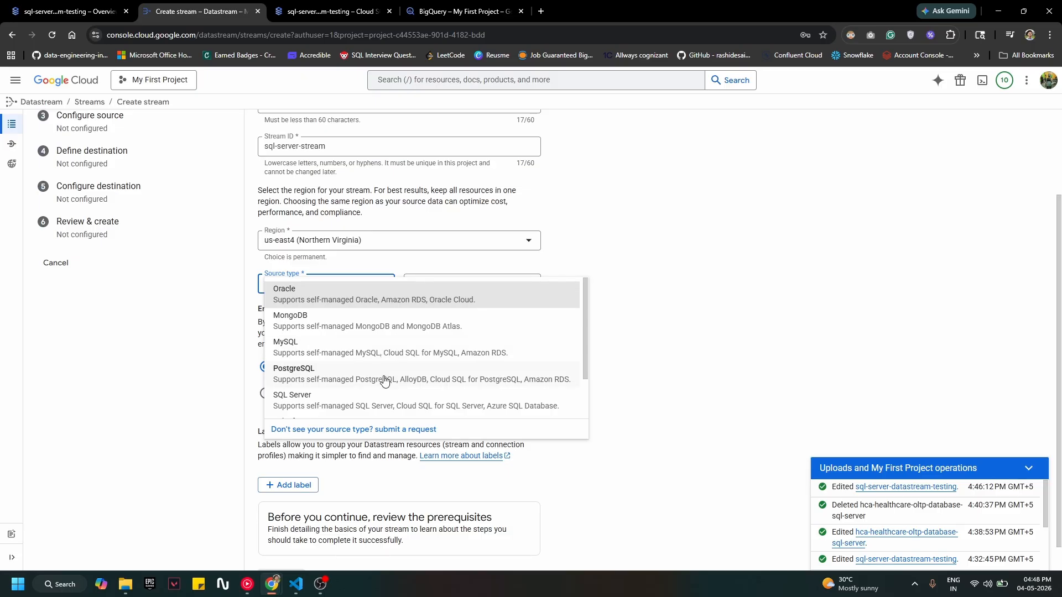
{"action": "scroll", "coordinate": [386, 408], "scroll_direction": "down", "scroll_amount": 1}
{"action": "left_click", "coordinate": [360, 344]}
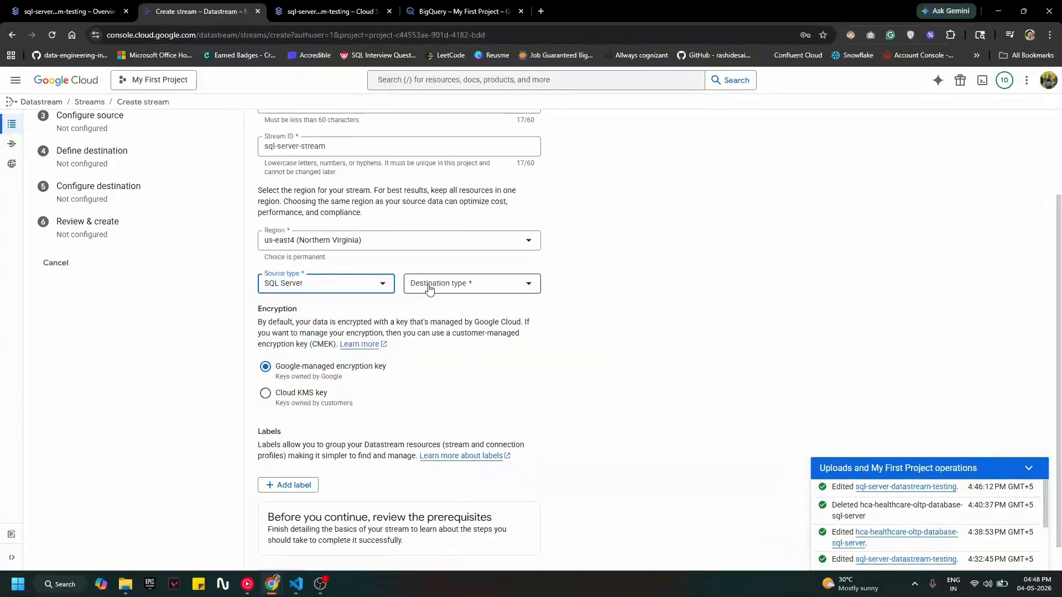
{"action": "left_click", "coordinate": [445, 284]}
{"action": "left_click", "coordinate": [460, 306]}
Open the SQL Server source prerequisites for Cloud SQL for SQL Server and copy the command that enables CDC on the database.
{"action": "scroll", "coordinate": [377, 328], "scroll_direction": "down", "scroll_amount": 2}
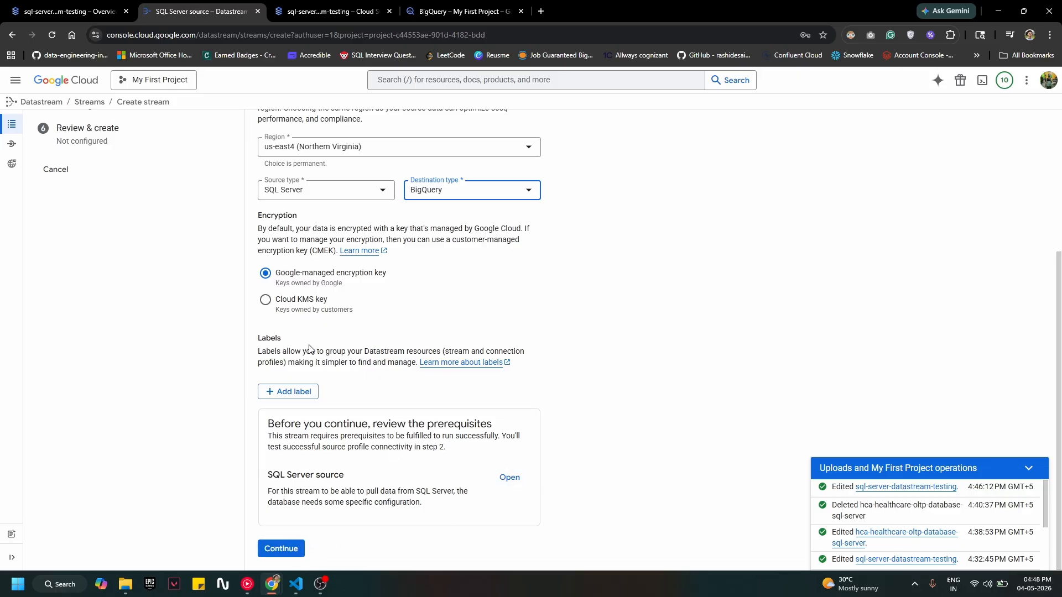
{"action": "left_click_drag", "start_coordinate": [519, 430], "coordinate": [254, 427]}
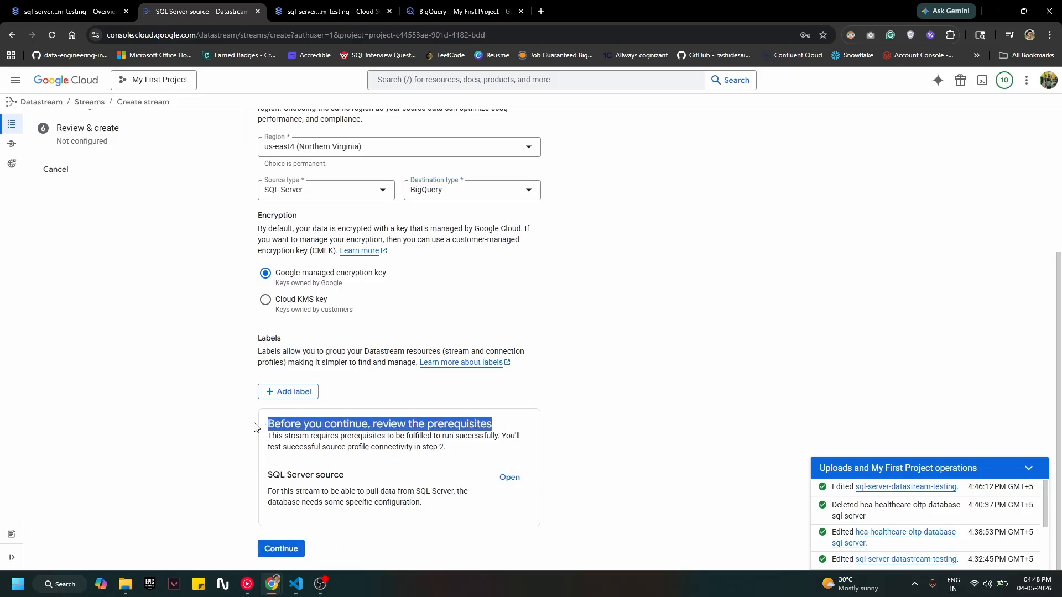
{"action": "left_click", "coordinate": [512, 479]}
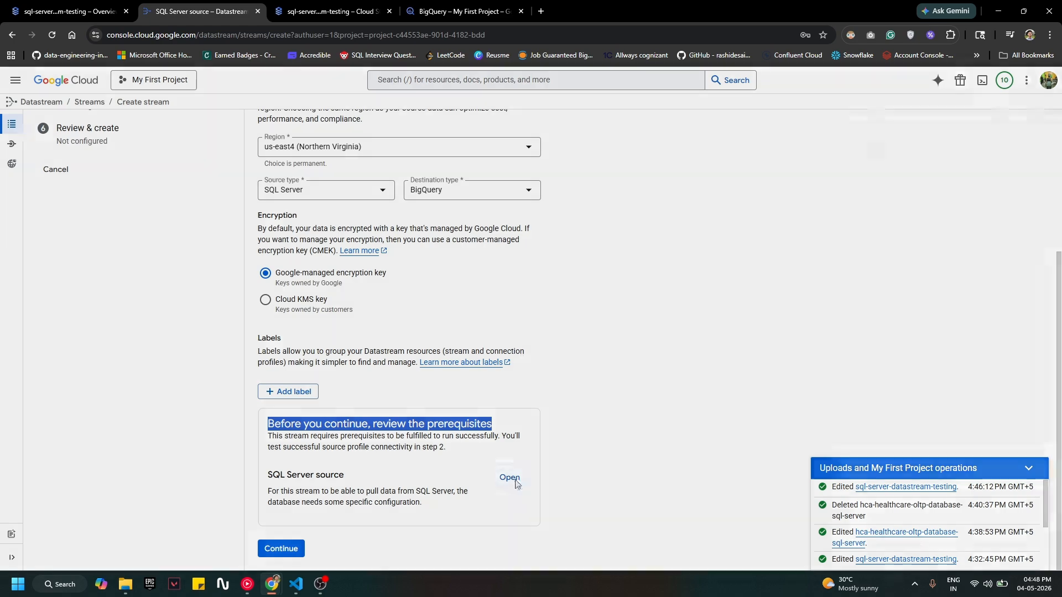
{"action": "left_click", "coordinate": [876, 185]}
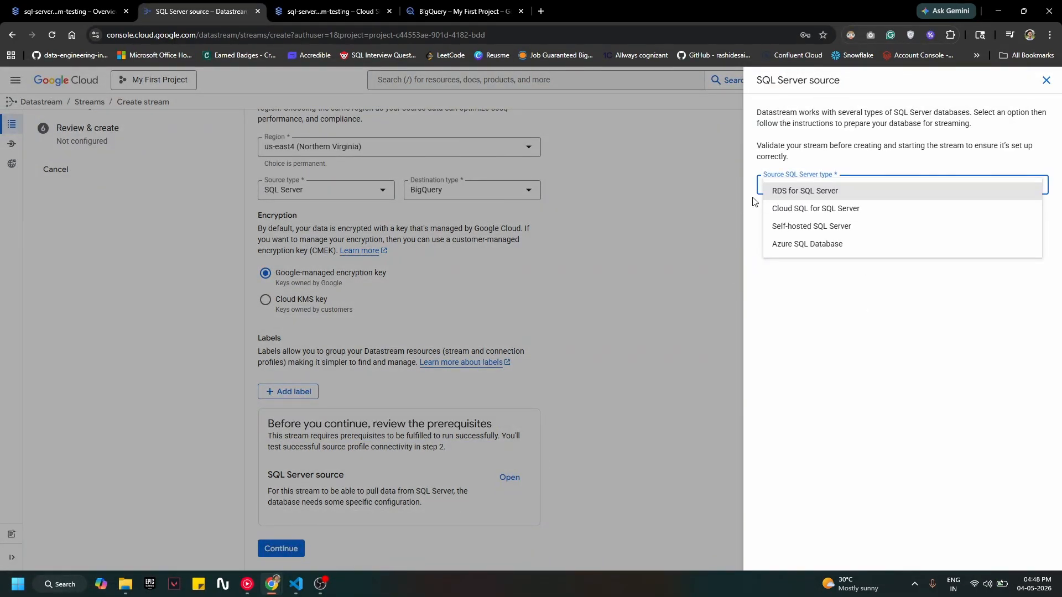
{"action": "left_click", "coordinate": [853, 214]}
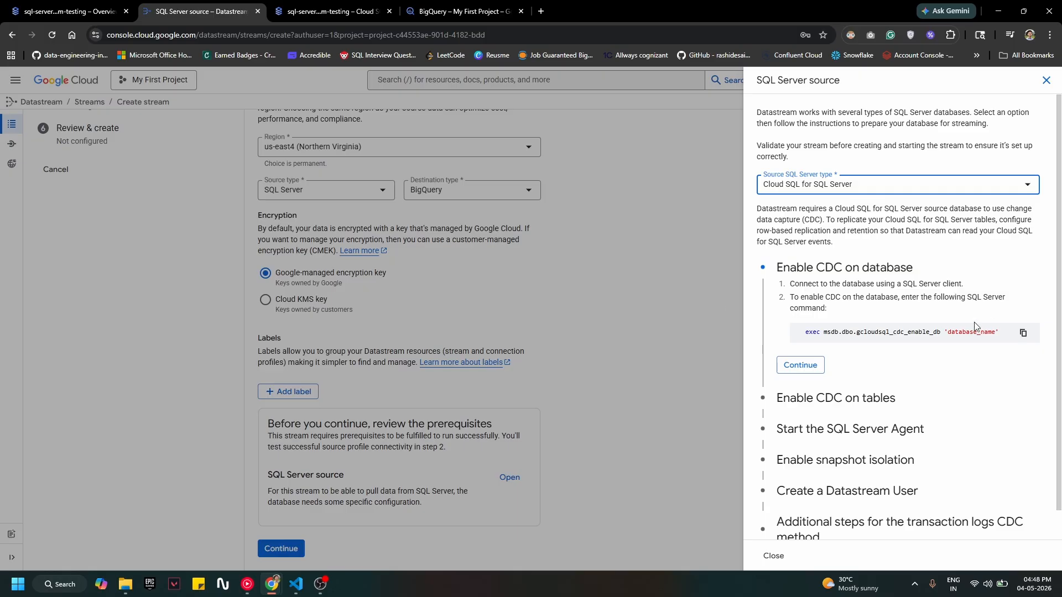
{"action": "left_click", "coordinate": [1024, 332]}
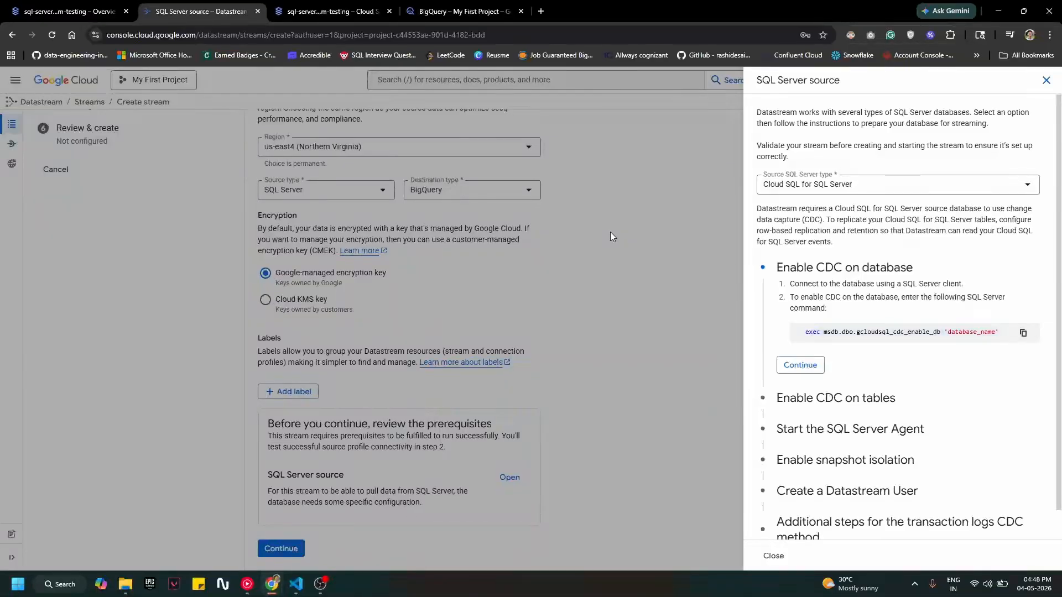
In the instance's query editor, run only the SELECT * FROM dbo.Patients statement to view the table's rows.
{"action": "left_click", "coordinate": [330, 11]}
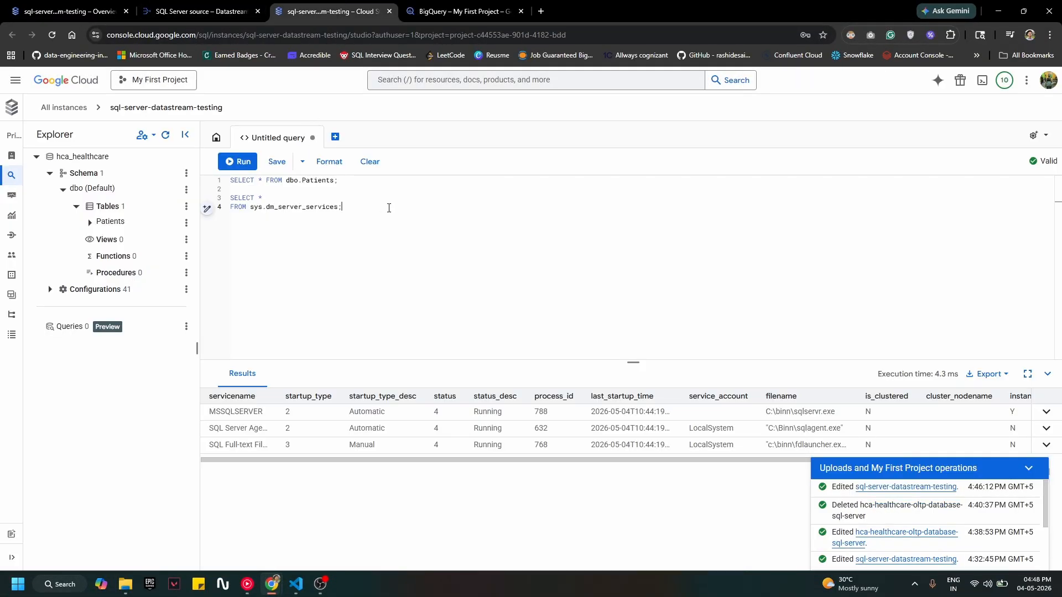
{"action": "left_click", "coordinate": [380, 189]}
{"action": "left_click_drag", "start_coordinate": [365, 180], "coordinate": [230, 181]}
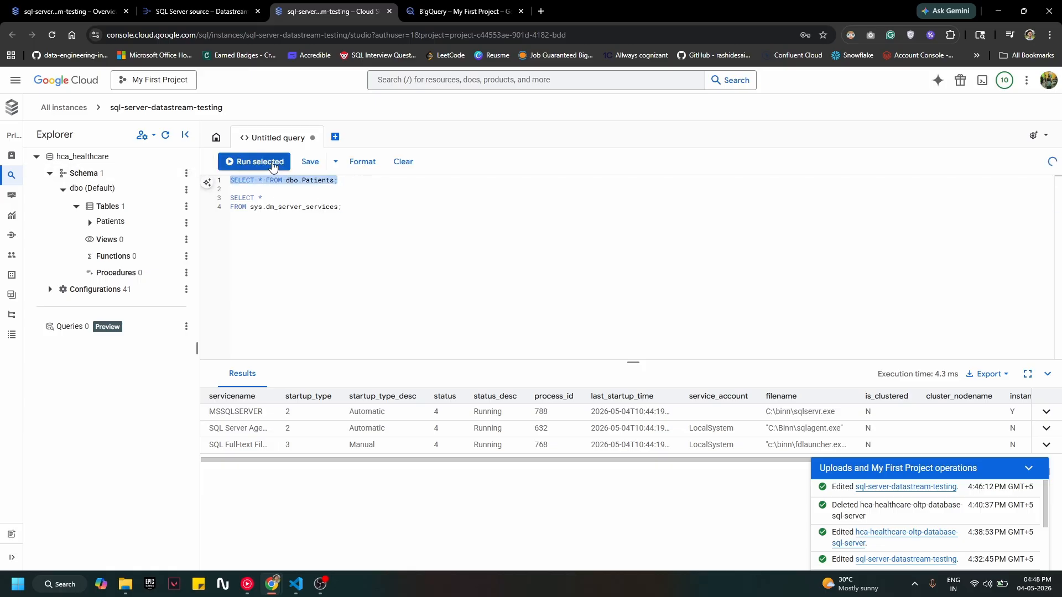
{"action": "left_click", "coordinate": [264, 161]}
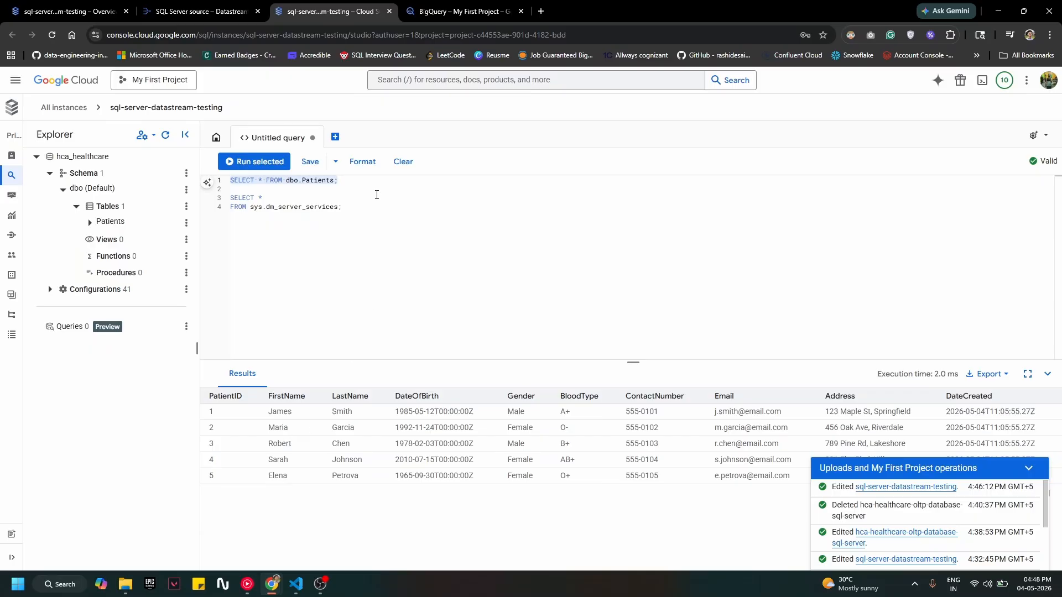
Add the copied gcloudsql_cdc_enable_db command on a new line below the existing statements in the query editor.
{"action": "left_click", "coordinate": [343, 207]}
{"action": "left_click_drag", "start_coordinate": [343, 206], "coordinate": [317, 193]}
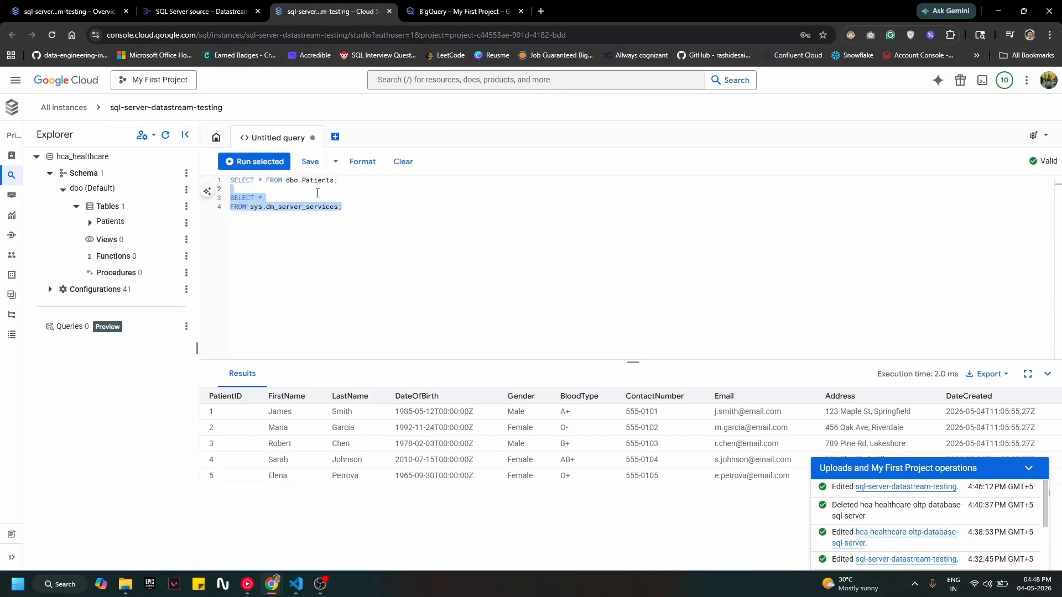
{"action": "left_click", "coordinate": [392, 219]}
{"action": "key", "text": "Return"}
{"action": "key", "text": "Return"}
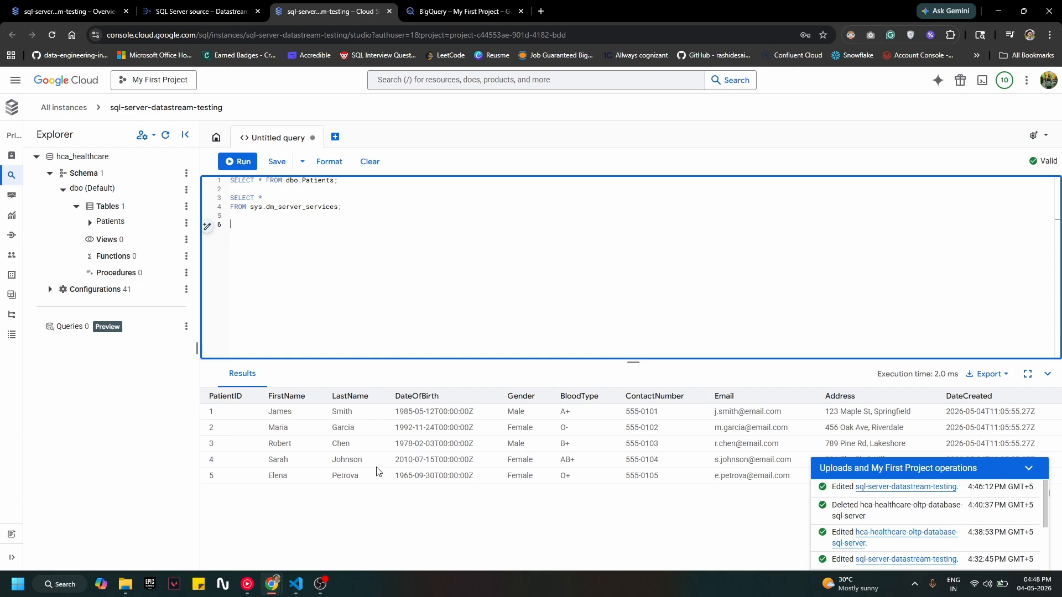
{"action": "key", "text": "ctrl+v"}
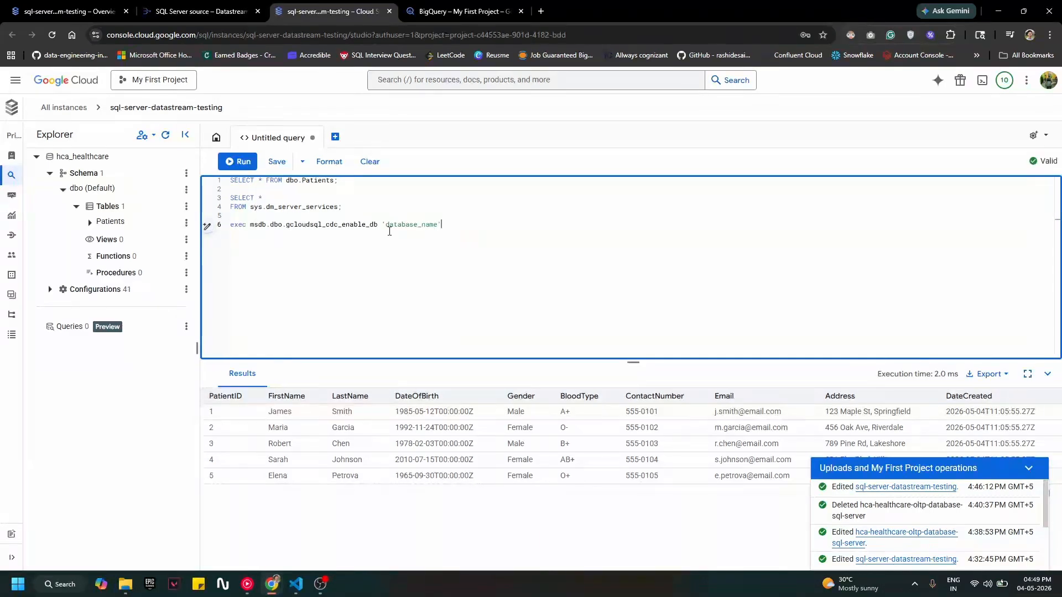
Replace the database_name placeholder with hca_healthcare, end the command with a semicolon, and run only that statement.
{"action": "left_click_drag", "start_coordinate": [108, 157], "coordinate": [57, 161]}
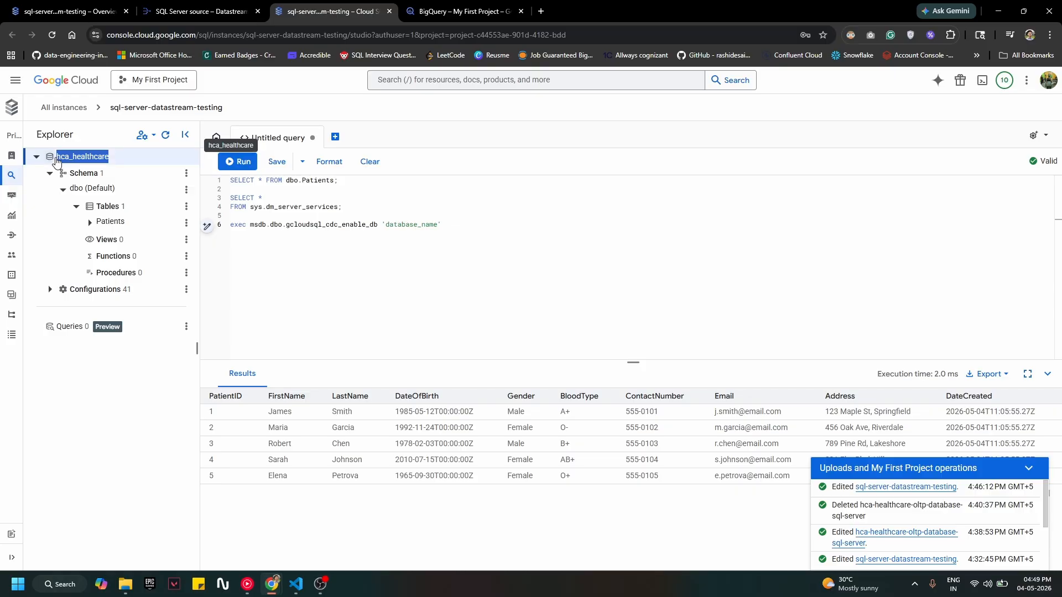
{"action": "left_click_drag", "start_coordinate": [449, 226], "coordinate": [385, 222]}
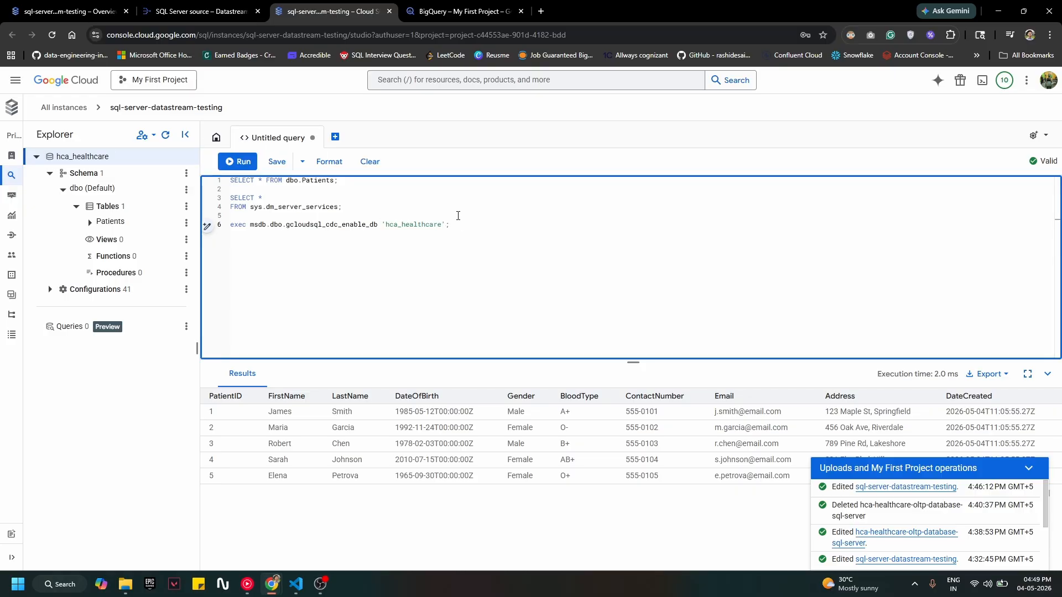
{"action": "left_click_drag", "start_coordinate": [458, 217], "coordinate": [470, 221]}
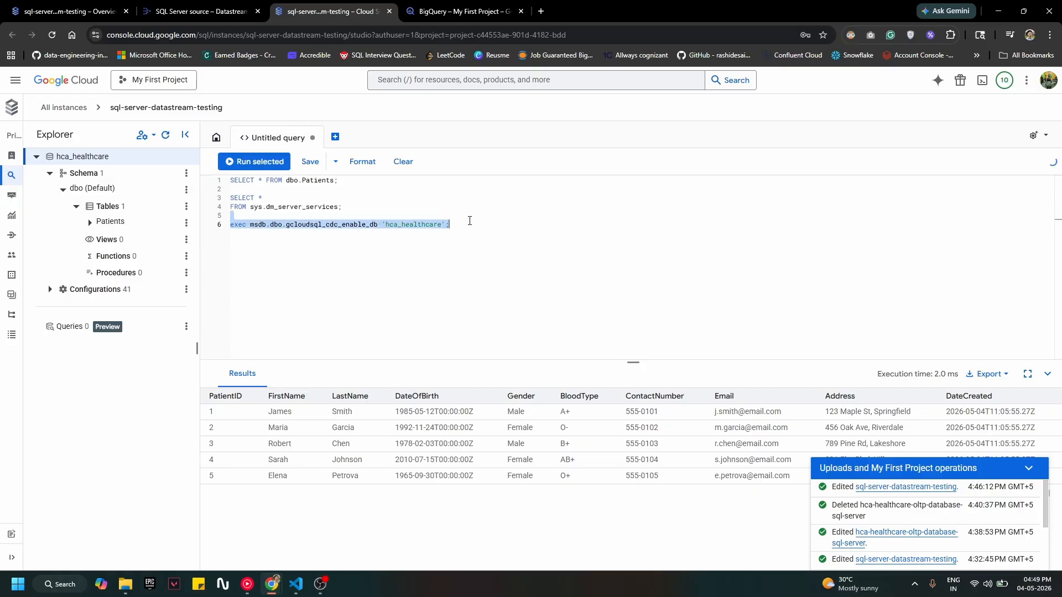
{"action": "left_click", "coordinate": [229, 161]}
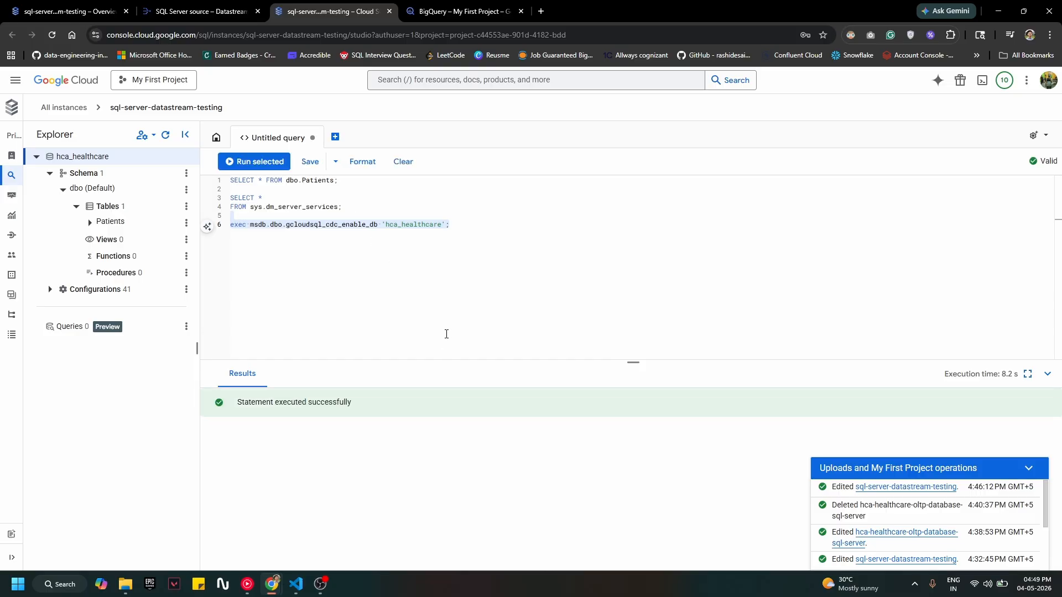
{"action": "left_click", "coordinate": [356, 302]}
Refresh the database explorer and expand the cdc schema's tables to examine them.
{"action": "left_click", "coordinate": [165, 135]}
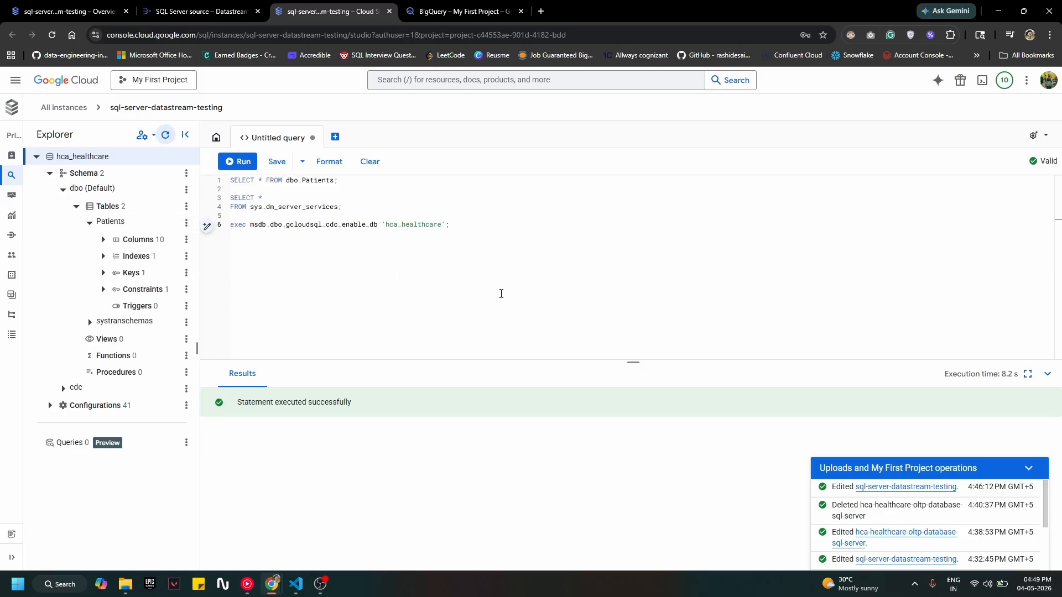
{"action": "left_click", "coordinate": [64, 388]}
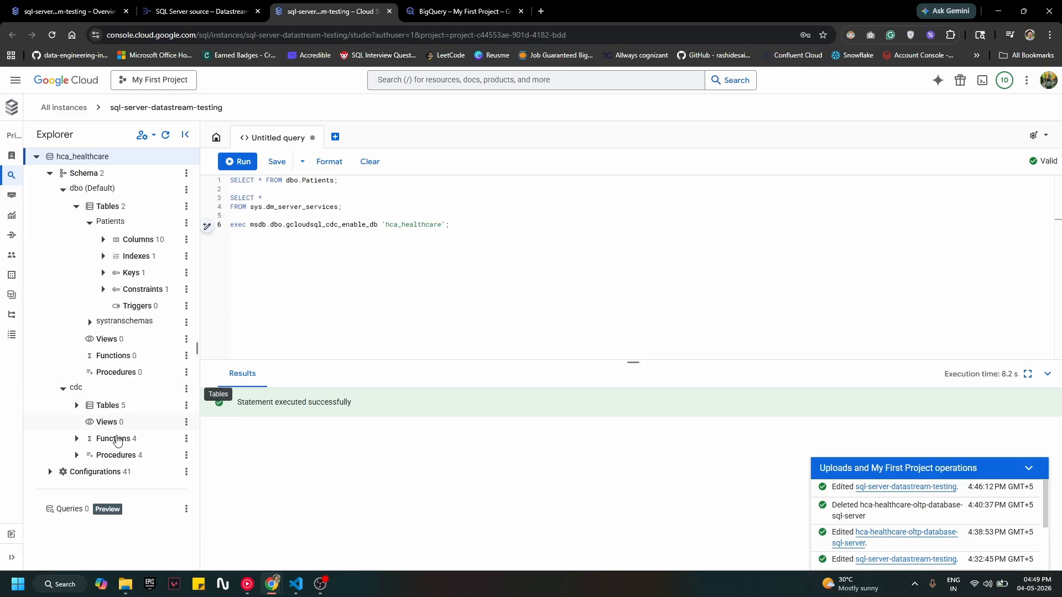
{"action": "left_click", "coordinate": [77, 407]}
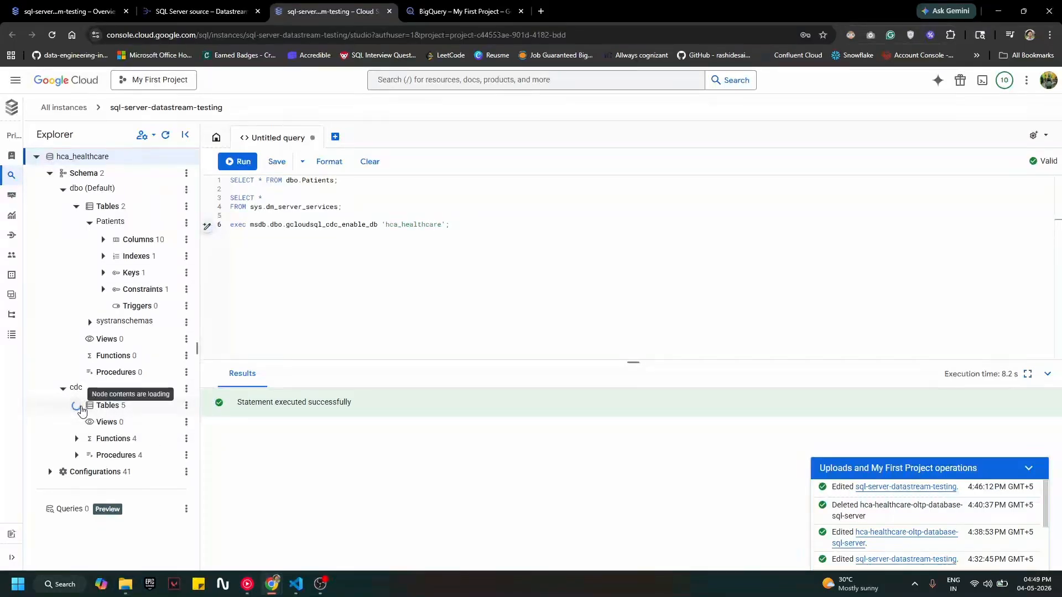
{"action": "scroll", "coordinate": [145, 438], "scroll_direction": "down", "scroll_amount": 1}
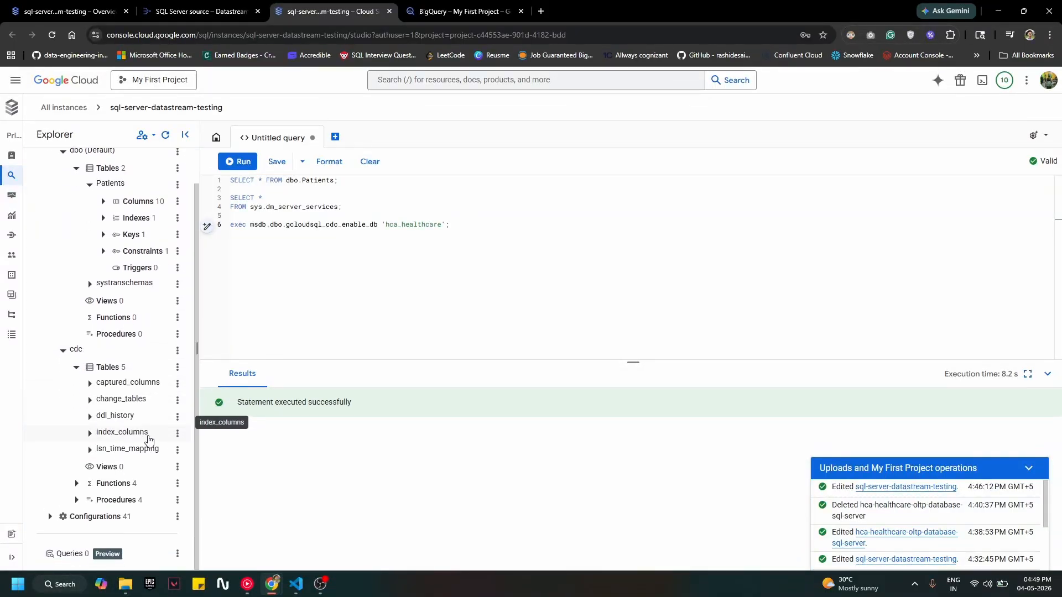
{"action": "left_click_drag", "start_coordinate": [197, 429], "coordinate": [220, 434]}
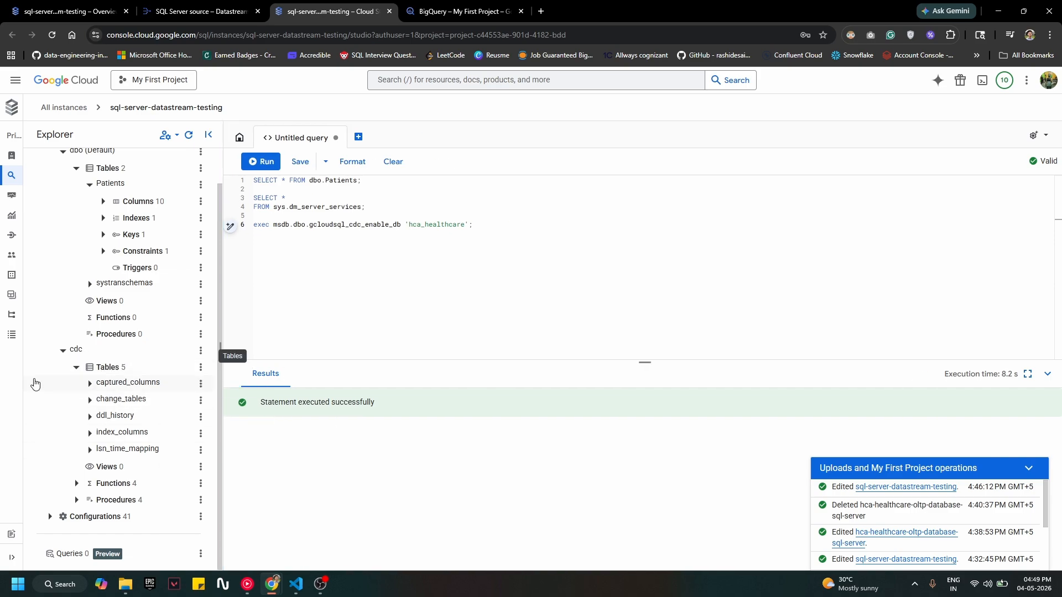
Copy the Enable CDC on tables command from the Datastream prerequisites and paste it below the database CDC command in the query editor.
{"action": "left_click", "coordinate": [210, 11]}
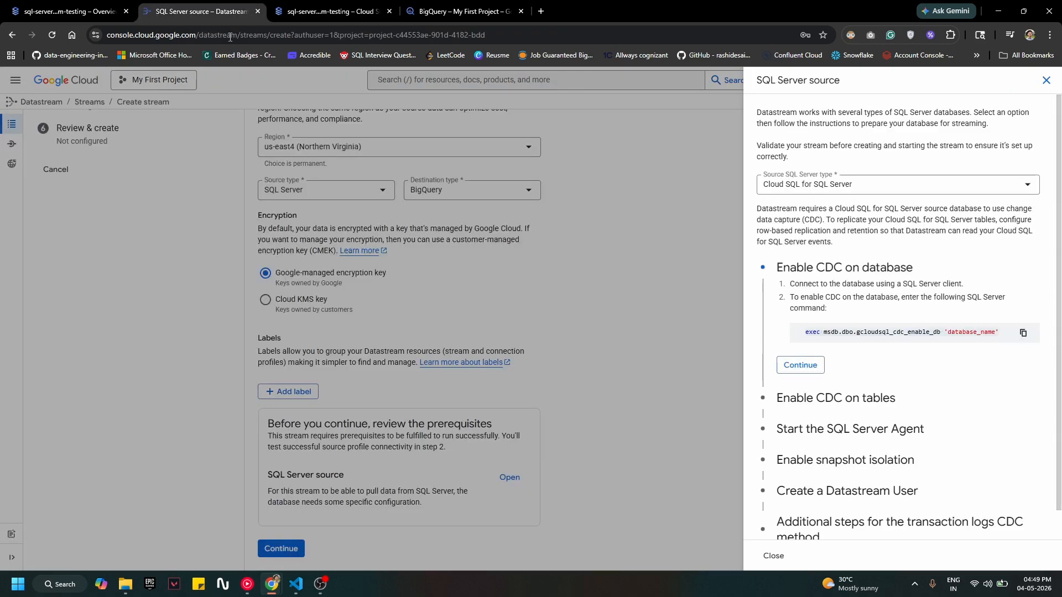
{"action": "left_click", "coordinate": [808, 366]}
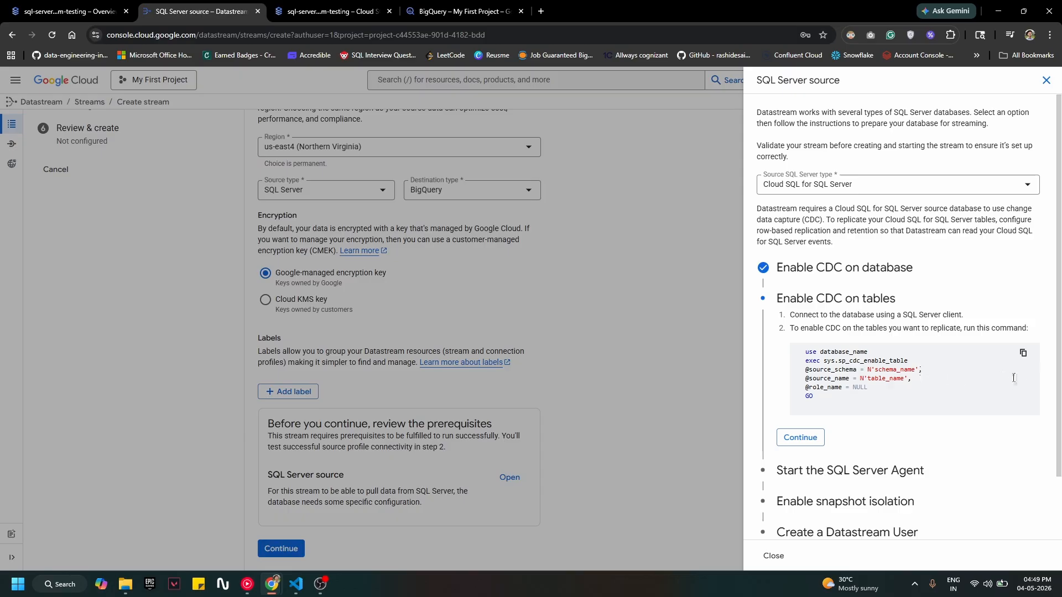
{"action": "left_click", "coordinate": [1023, 354]}
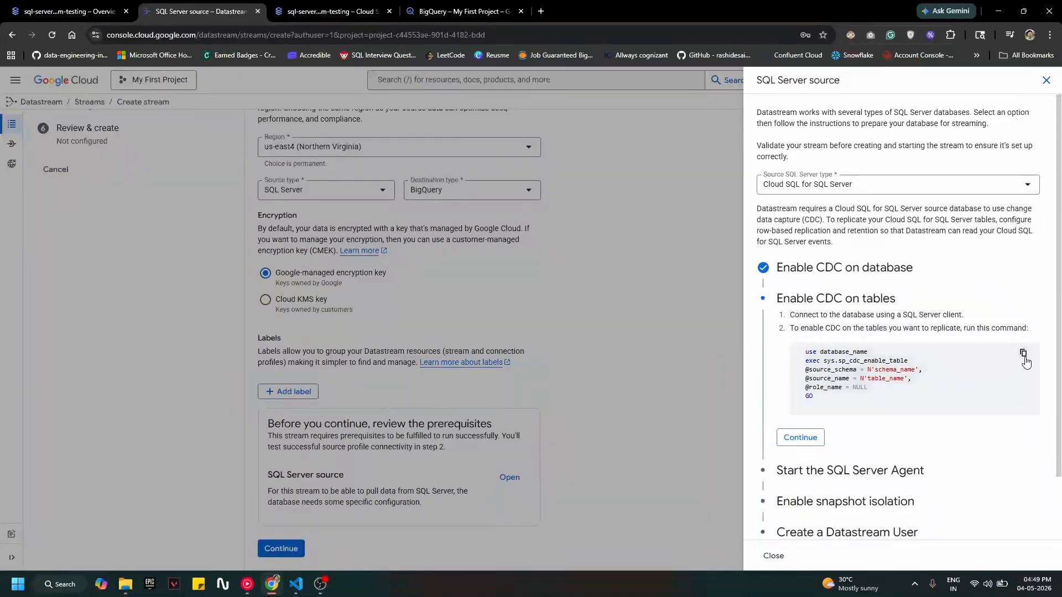
{"action": "left_click", "coordinate": [358, 11]}
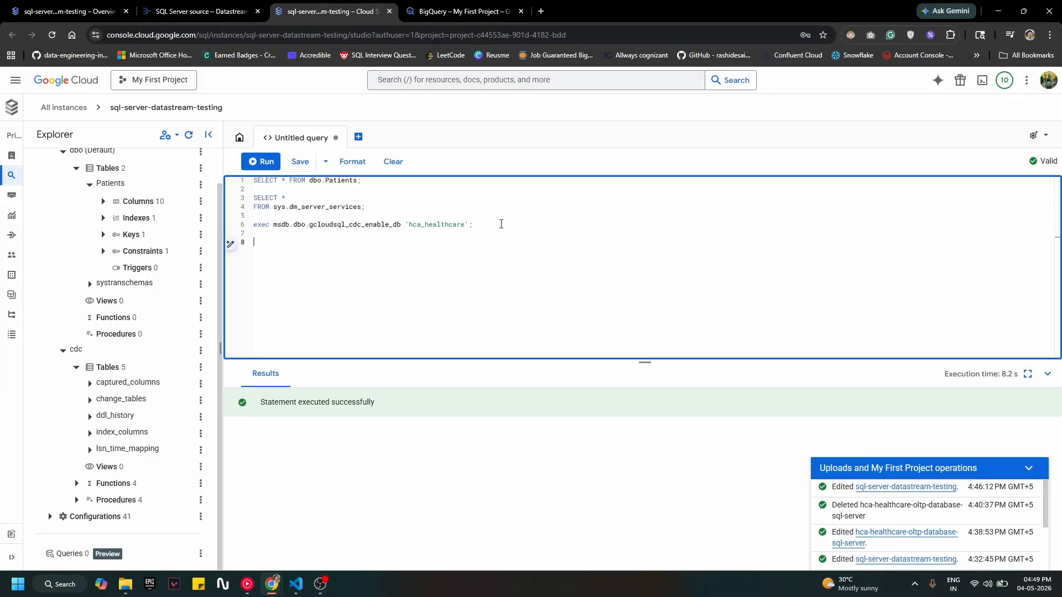
{"action": "key", "text": "ctrl+v"}
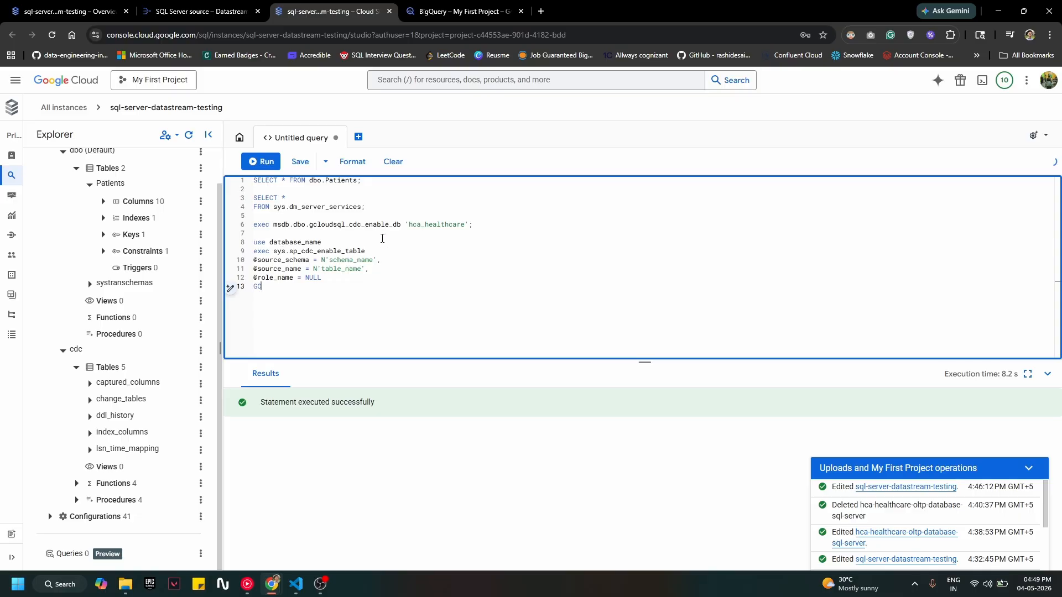
{"action": "left_click_drag", "start_coordinate": [469, 224], "coordinate": [407, 226]}
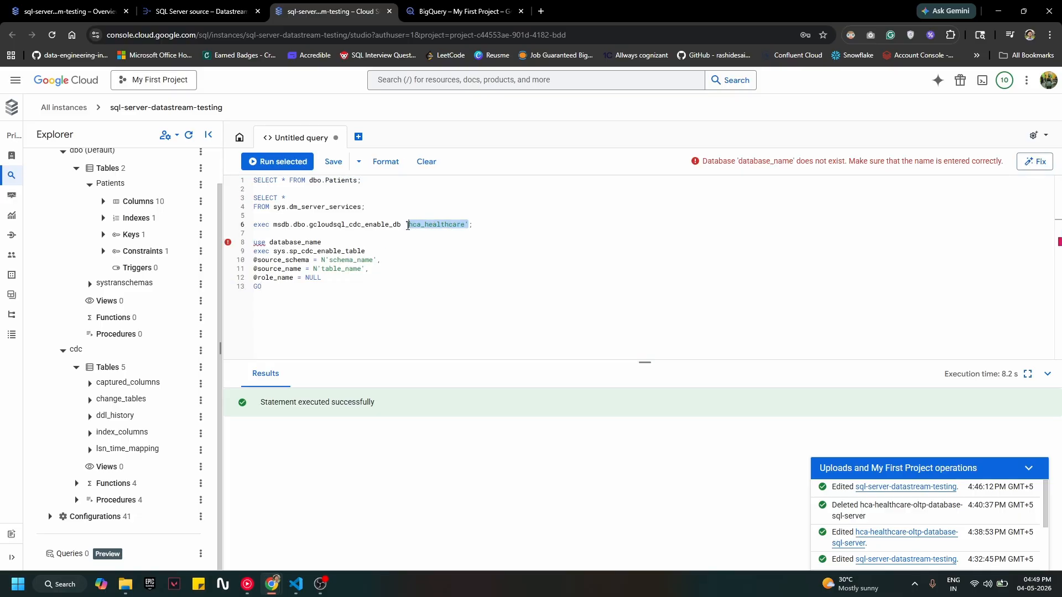
{"action": "left_click_drag", "start_coordinate": [321, 242], "coordinate": [221, 243]}
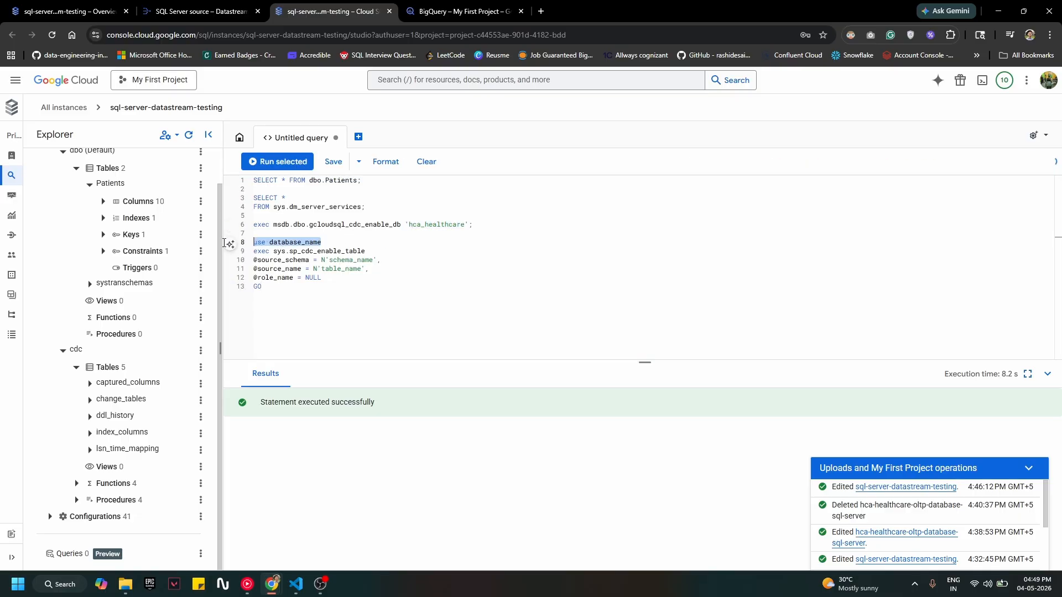
{"action": "key", "text": "BackSpace"}
{"action": "left_click", "coordinate": [410, 277]}
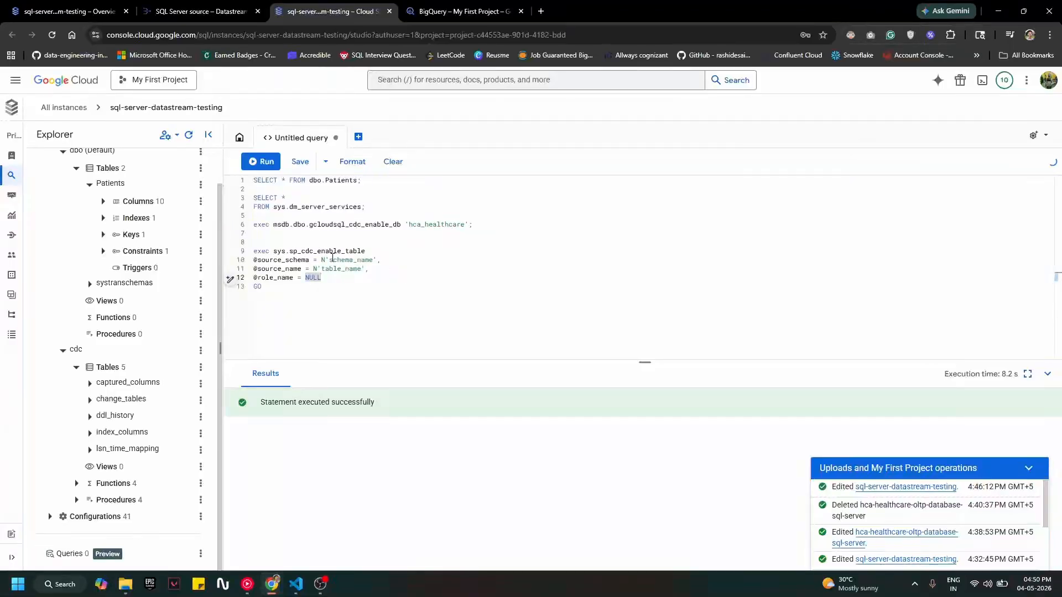
{"action": "double_click", "coordinate": [346, 261]}
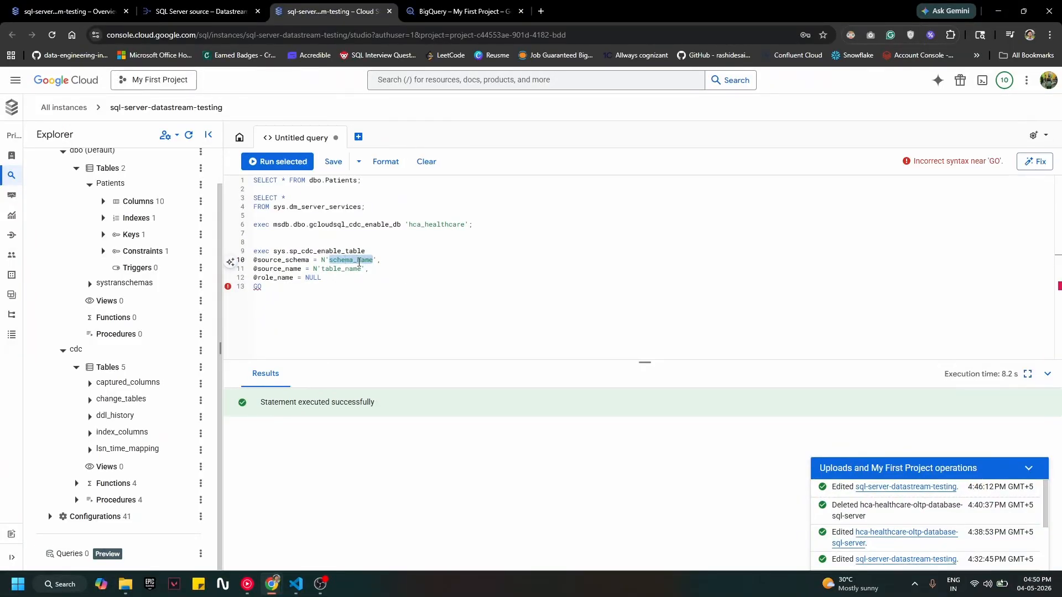
{"action": "type", "text": "dbo"}
{"action": "left_click", "coordinate": [362, 286]}
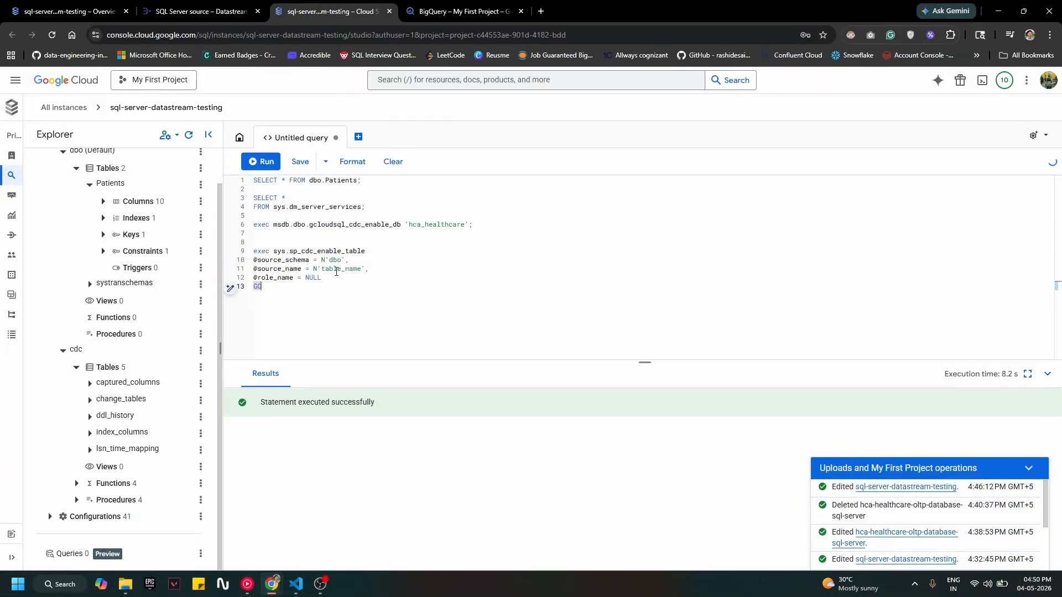
{"action": "double_click", "coordinate": [353, 180]}
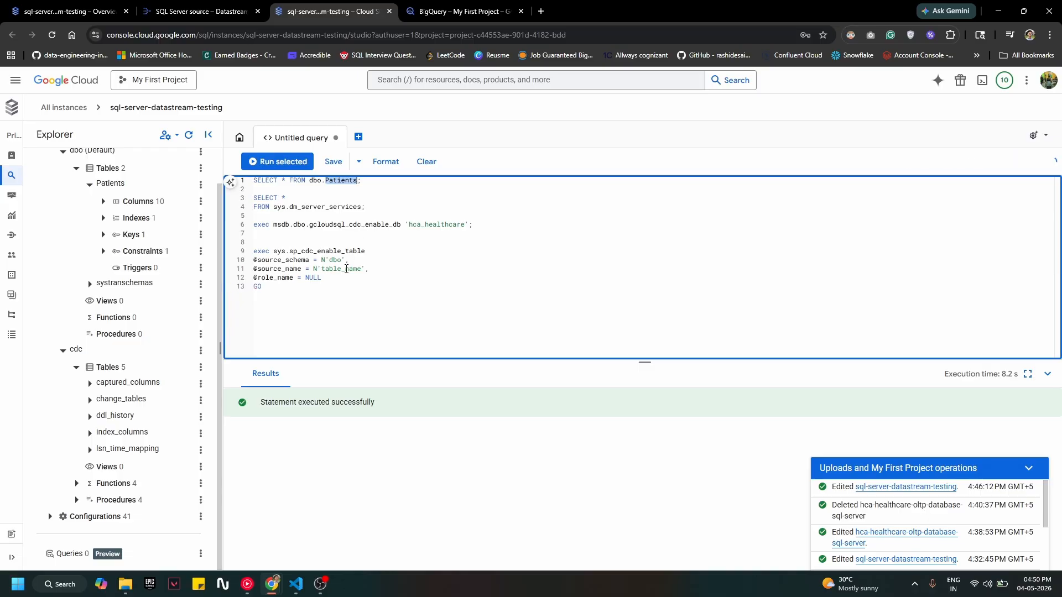
{"action": "double_click", "coordinate": [346, 268]}
{"action": "key", "text": "ctrl+v"}
{"action": "left_click", "coordinate": [311, 299]}
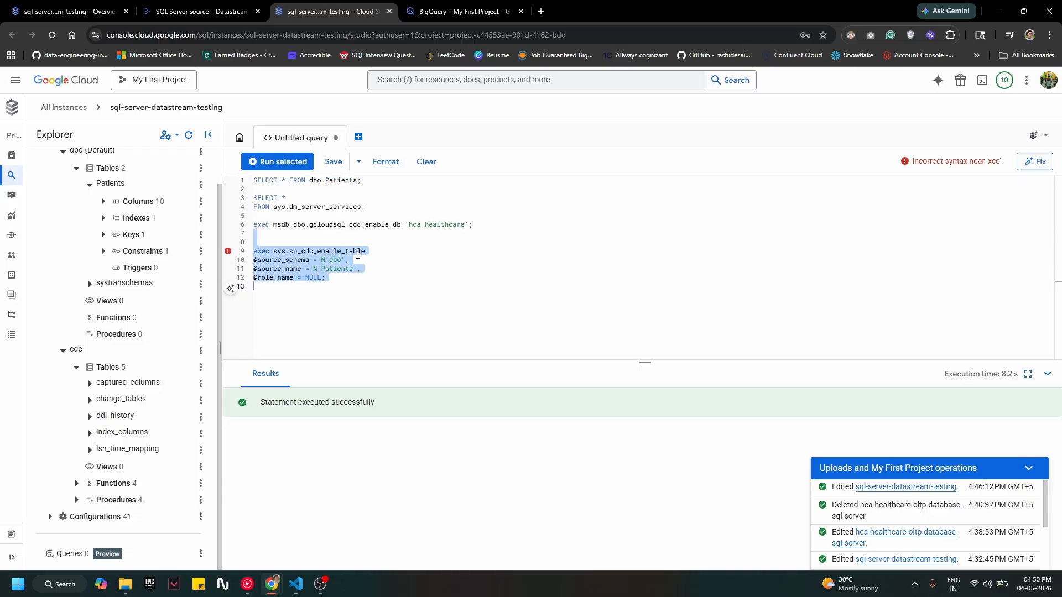
{"action": "key", "text": "ctrl+Return"}
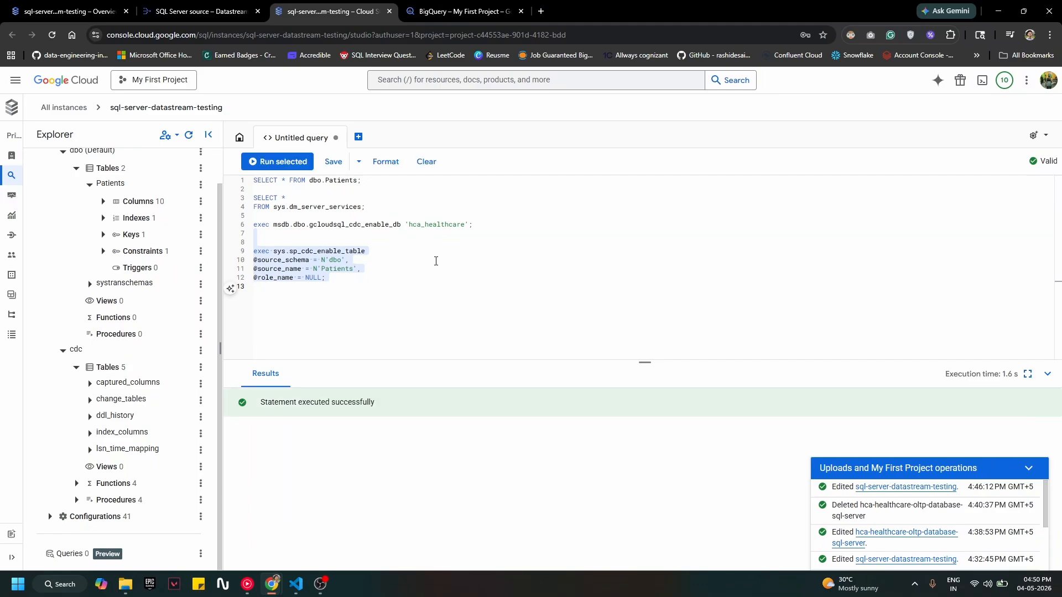
{"action": "left_click", "coordinate": [430, 279]}
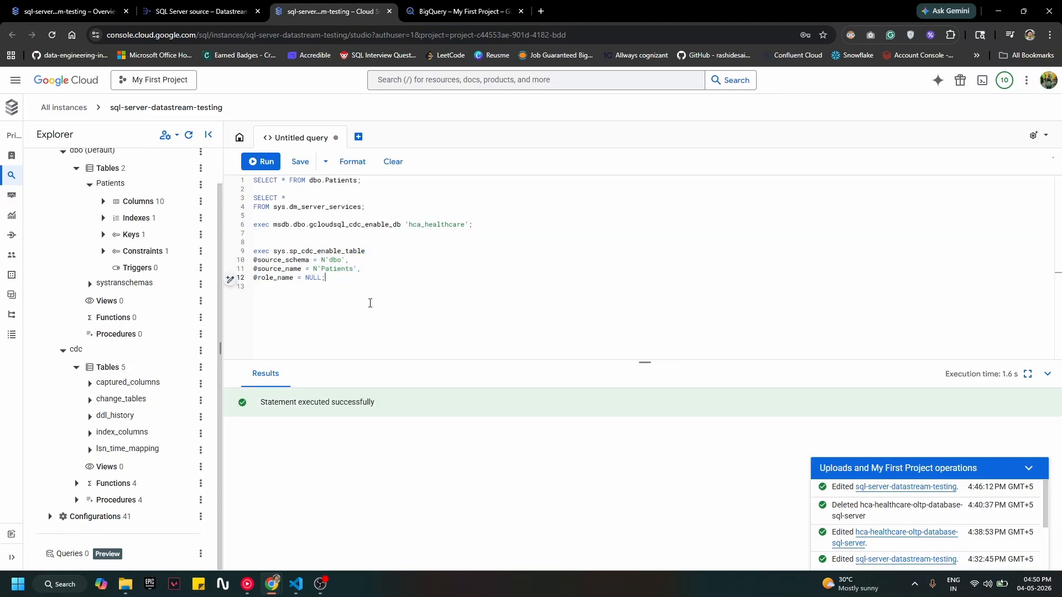
Complete the Enable CDC on tables prerequisite in Datastream and proceed to Start the SQL Server Agent.
{"action": "left_click", "coordinate": [230, 4]}
{"action": "scroll", "coordinate": [867, 409], "scroll_direction": "down", "scroll_amount": 1}
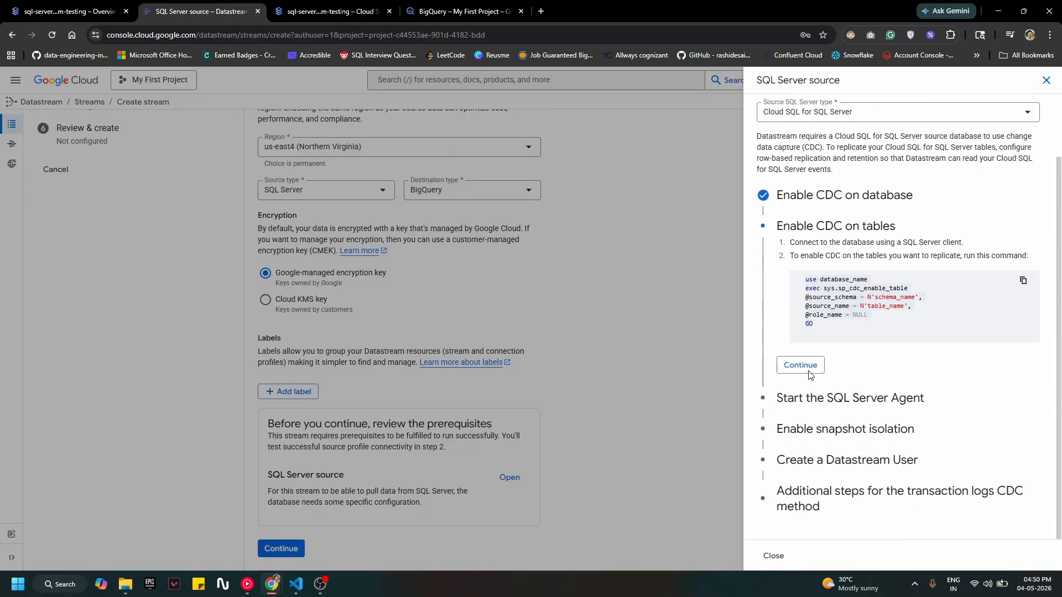
{"action": "left_click", "coordinate": [801, 365]}
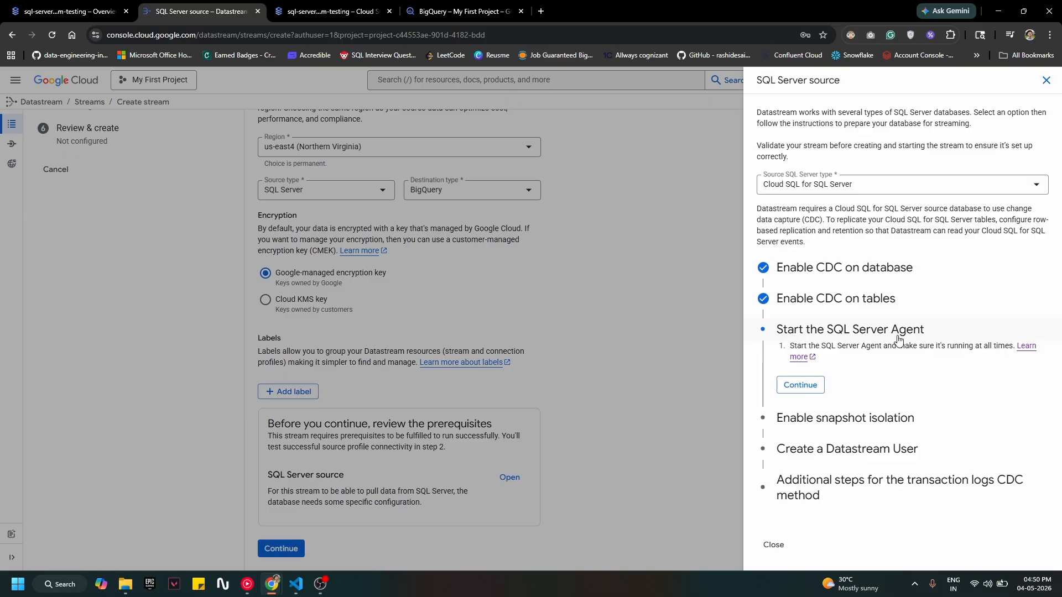
Run only the SELECT * FROM sys.dm_server_services statement in the query editor and check the SQL Server Agent's status.
{"action": "left_click", "coordinate": [308, 5]}
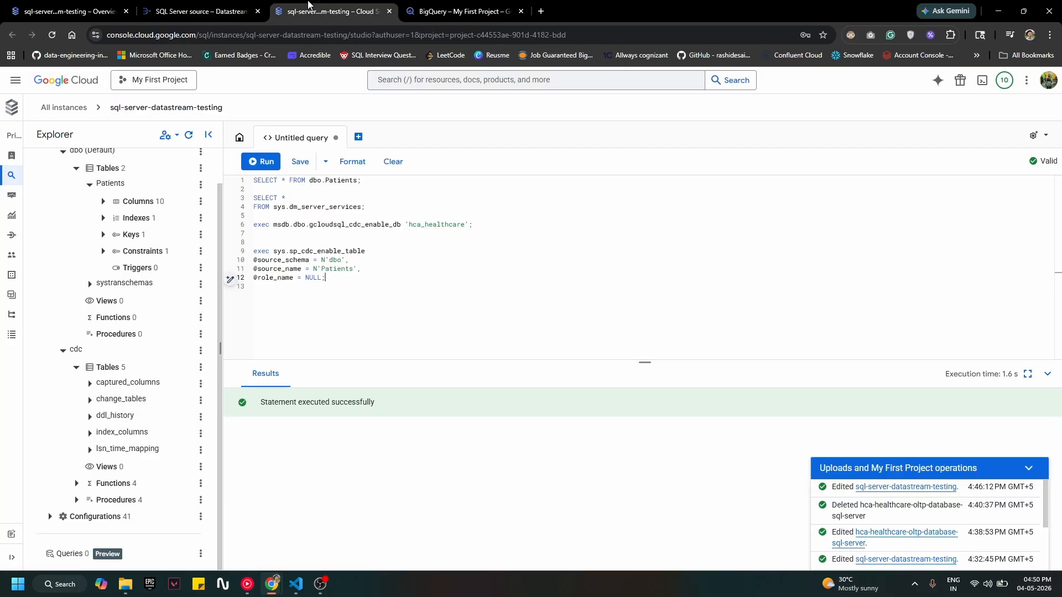
{"action": "left_click", "coordinate": [332, 213]}
{"action": "key", "text": "Return"}
{"action": "key", "text": "Return"}
{"action": "left_click", "coordinate": [352, 214]}
{"action": "left_click_drag", "start_coordinate": [365, 207], "coordinate": [260, 197]}
{"action": "left_click", "coordinate": [301, 232]}
{"action": "double_click", "coordinate": [282, 209]}
{"action": "left_click", "coordinate": [375, 213]}
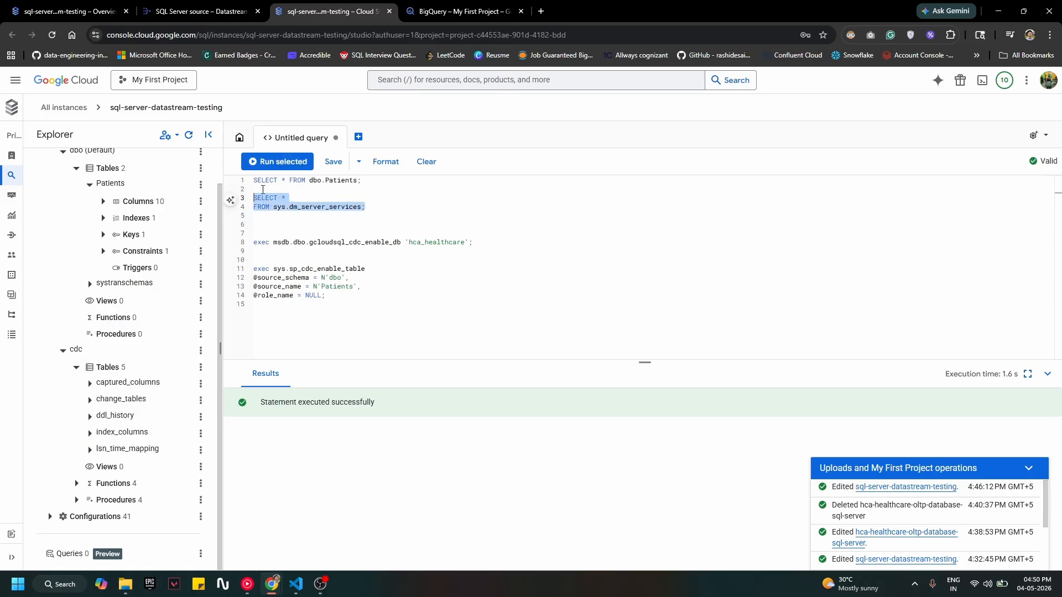
{"action": "left_click", "coordinate": [278, 161]}
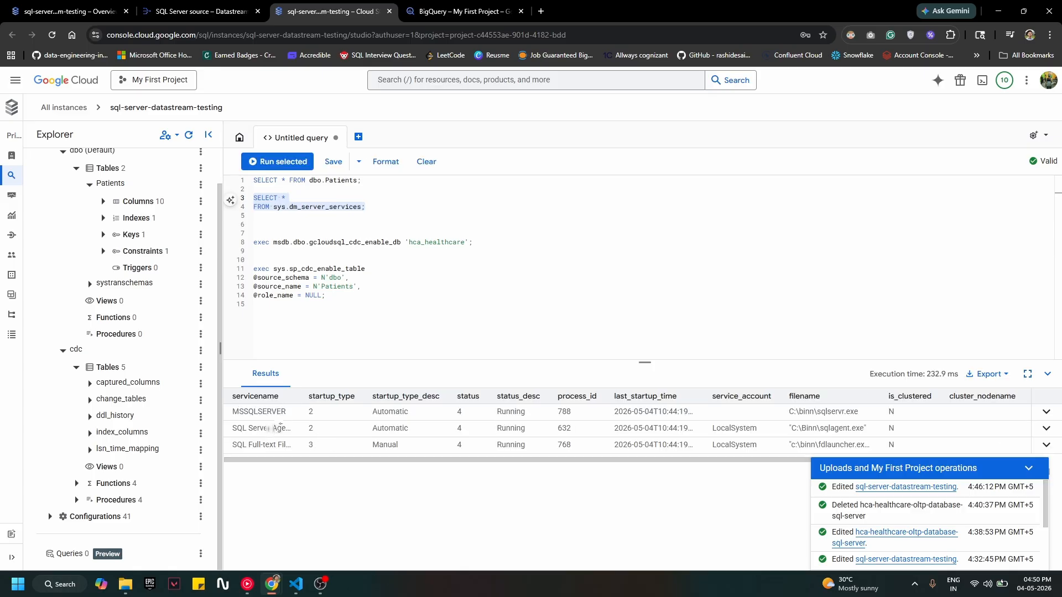
{"action": "left_click_drag", "start_coordinate": [490, 428], "coordinate": [540, 428]}
{"action": "left_click_drag", "start_coordinate": [623, 428], "coordinate": [985, 431]}
Complete the SQL Server Agent prerequisite, copy the ALTER DATABASE command for snapshot isolation, and return to the query editor.
{"action": "left_click", "coordinate": [234, 10]}
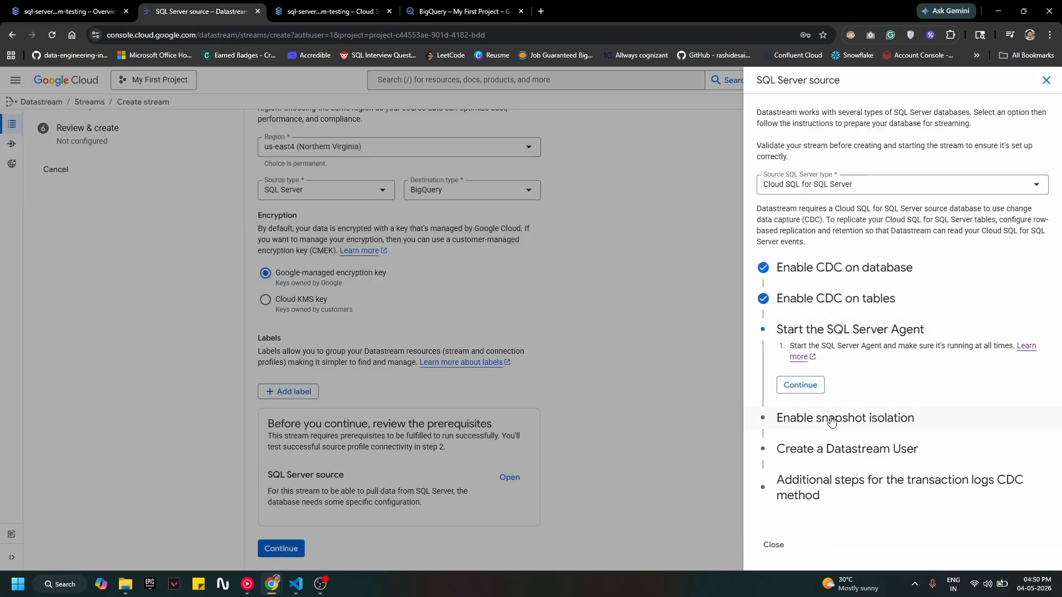
{"action": "left_click", "coordinate": [799, 385]}
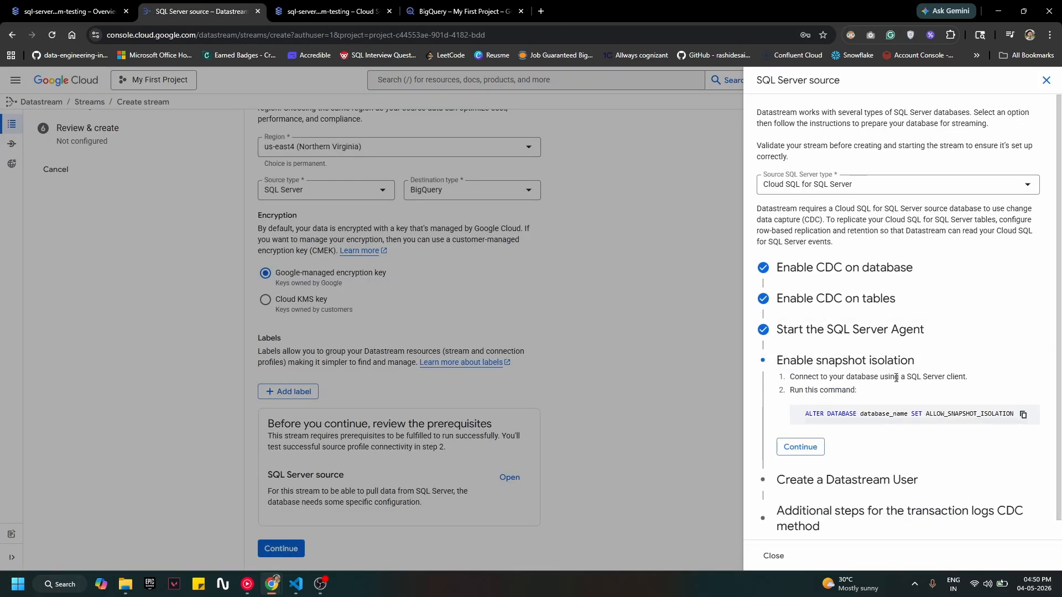
{"action": "scroll", "coordinate": [883, 393], "scroll_direction": "down", "scroll_amount": 1}
{"action": "left_click", "coordinate": [1023, 394]}
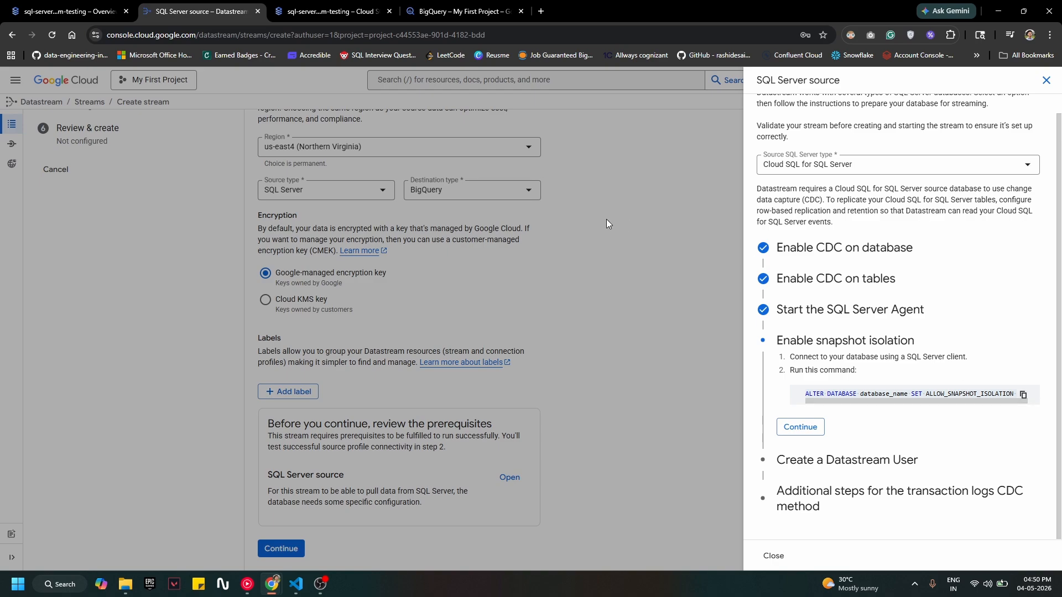
{"action": "left_click", "coordinate": [271, 6]}
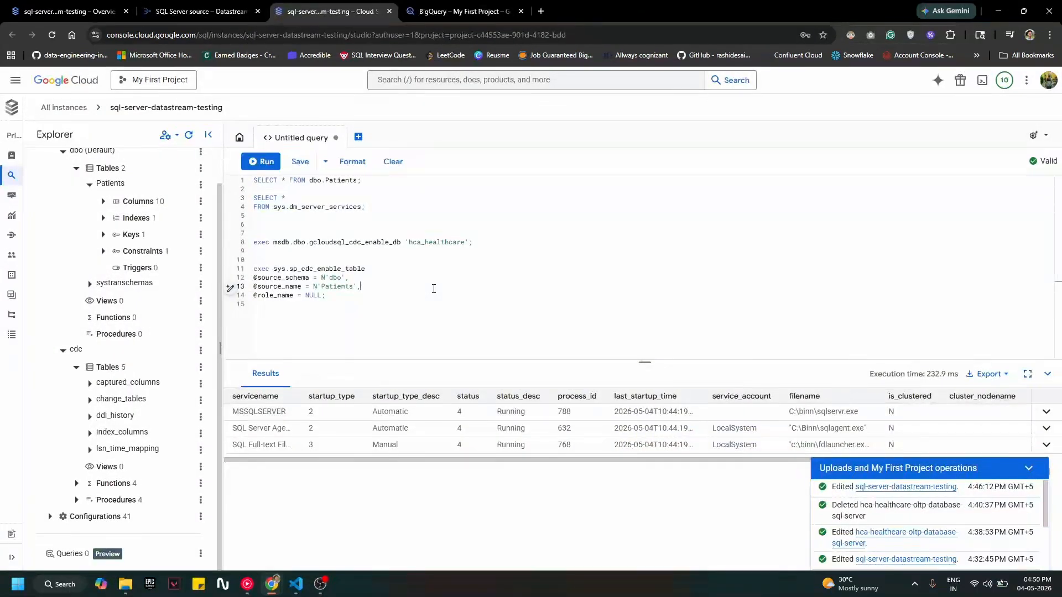
Add the copied ALTER DATABASE command to the end of the query, set its database to hca_healthcare, and run only that statement.
{"action": "left_click", "coordinate": [434, 288]}
{"action": "key", "text": "Return"}
{"action": "key", "text": "Return"}
{"action": "key", "text": "ctrl+v"}
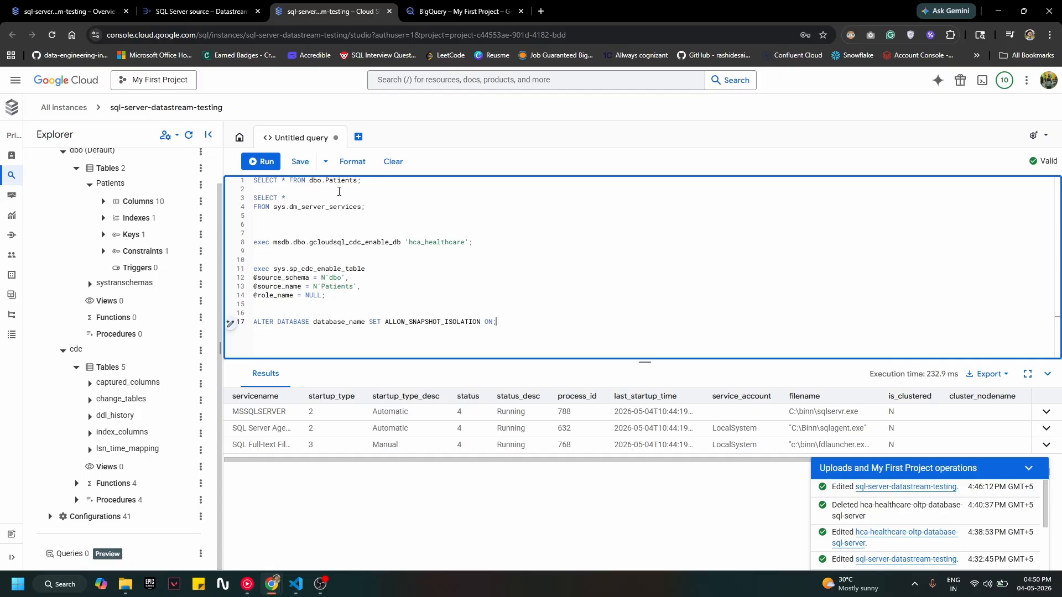
{"action": "double_click", "coordinate": [445, 243]}
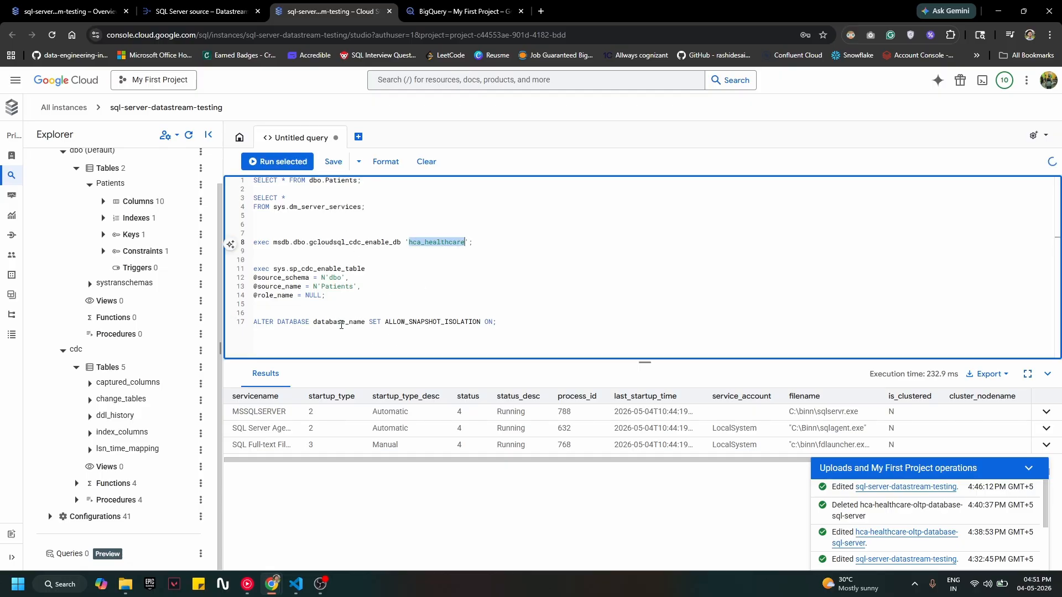
{"action": "double_click", "coordinate": [340, 323]}
{"action": "key", "text": "ctrl+v"}
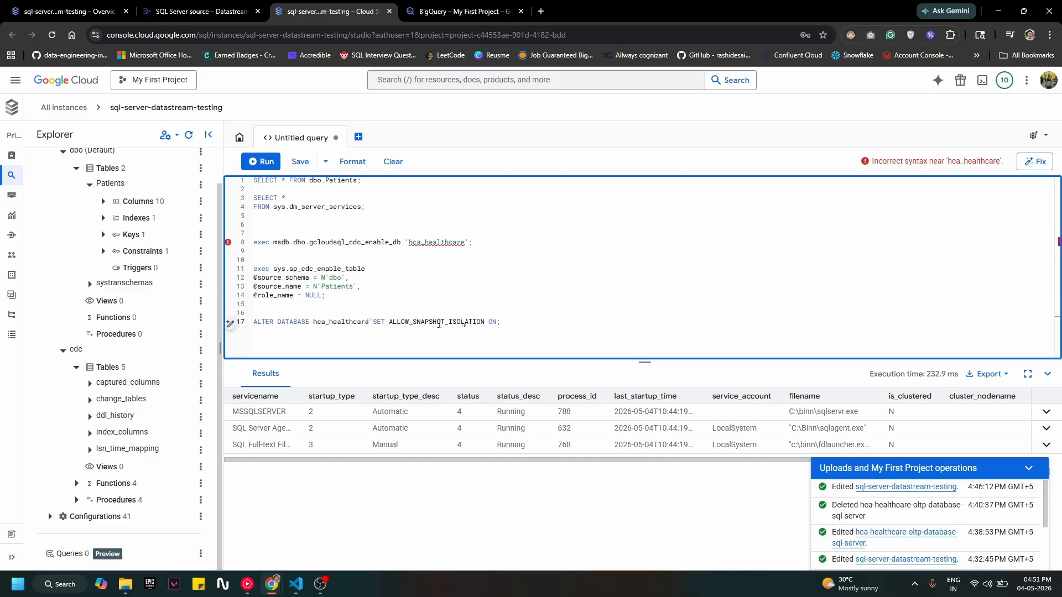
{"action": "left_click_drag", "start_coordinate": [524, 321], "coordinate": [515, 313]}
{"action": "key", "text": "ctrl+Return"}
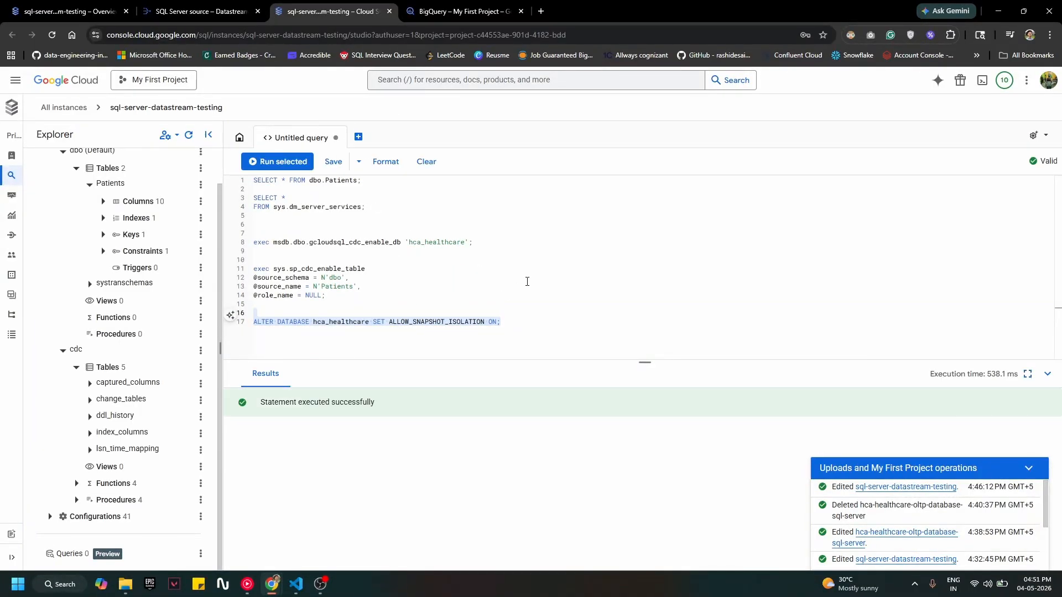
Complete Datastream's Enable snapshot isolation prerequisite, copy the user creation and privilege commands, and add them to the SQL query.
{"action": "left_click", "coordinate": [231, 4]}
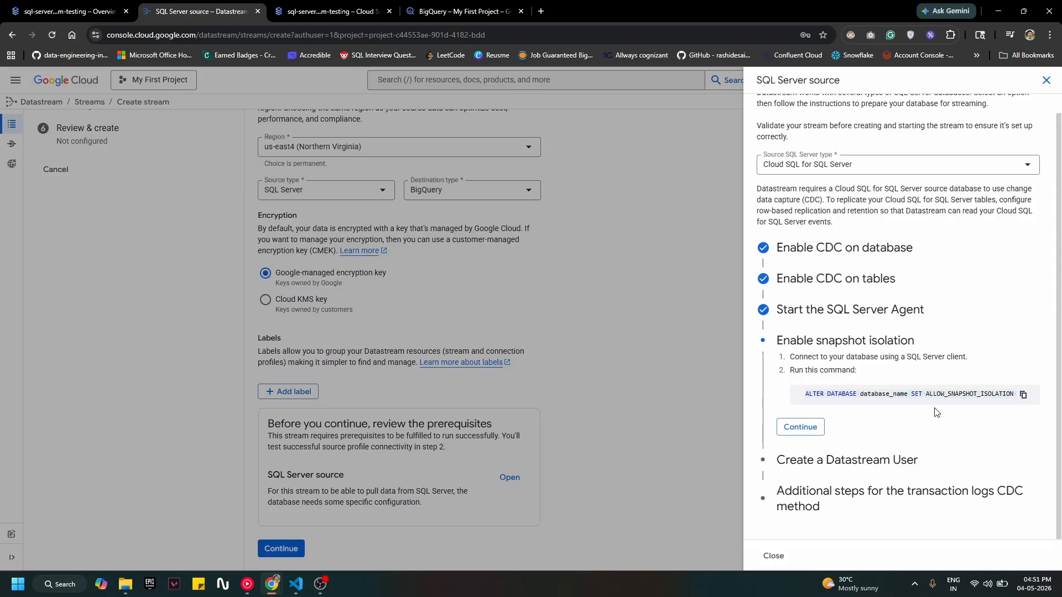
{"action": "left_click", "coordinate": [803, 429]}
{"action": "scroll", "coordinate": [895, 425], "scroll_direction": "down", "scroll_amount": 2}
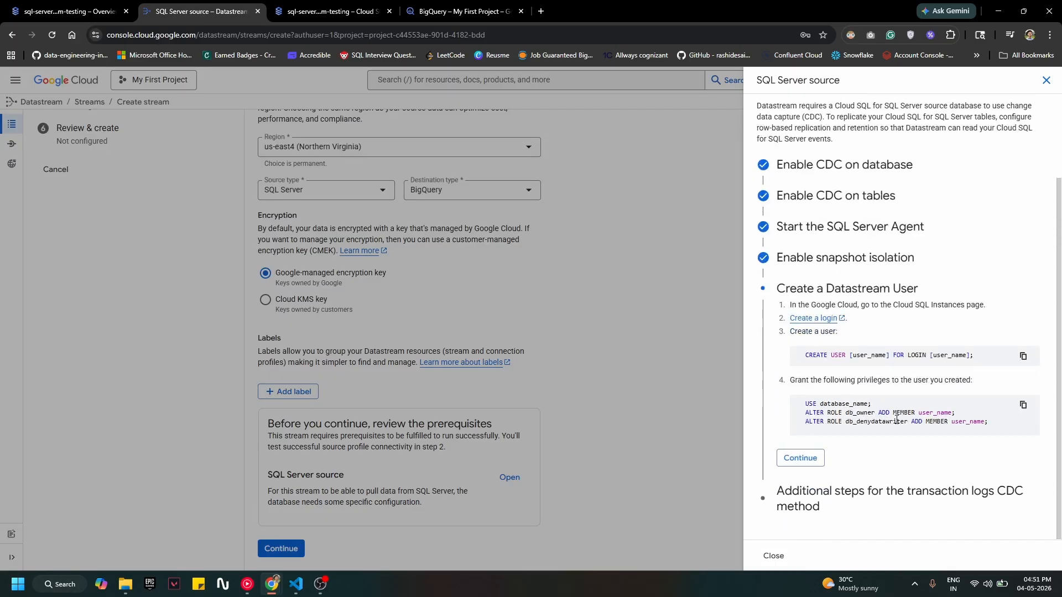
{"action": "left_click", "coordinate": [1023, 358]}
{"action": "left_click", "coordinate": [345, 4]}
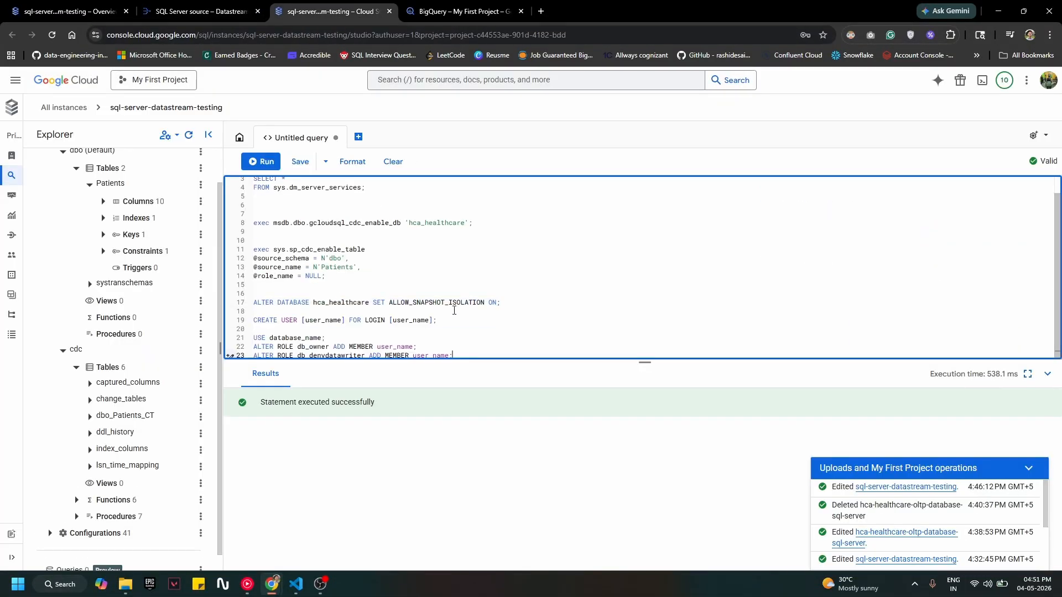
Replace every user_name placeholder in the CREATE USER and ALTER ROLE statements with datastream_user, and database_name with hca_healthcare.
{"action": "double_click", "coordinate": [327, 321]}
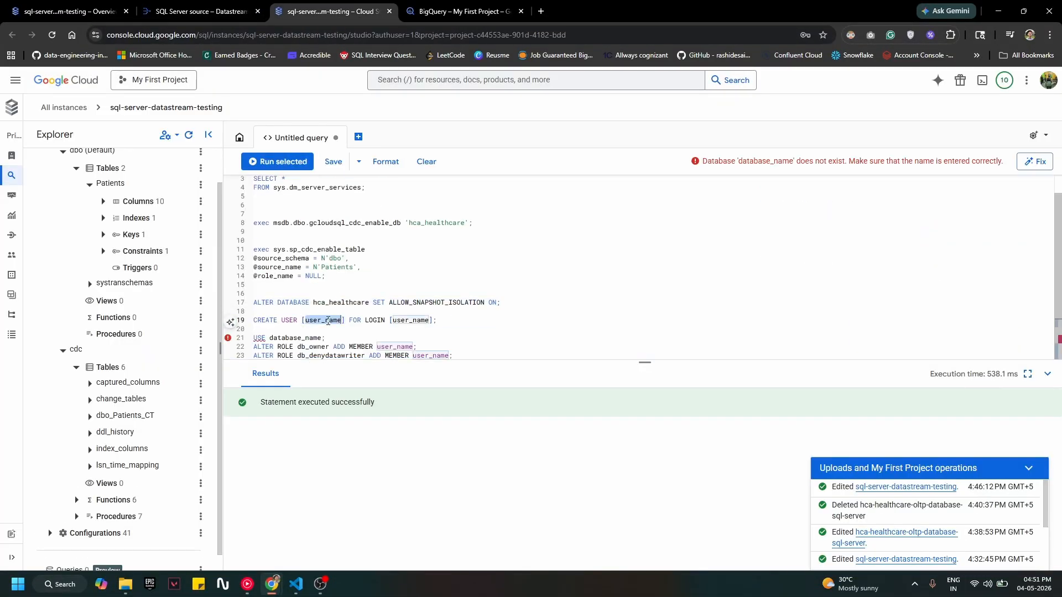
{"action": "type", "text": "data"}
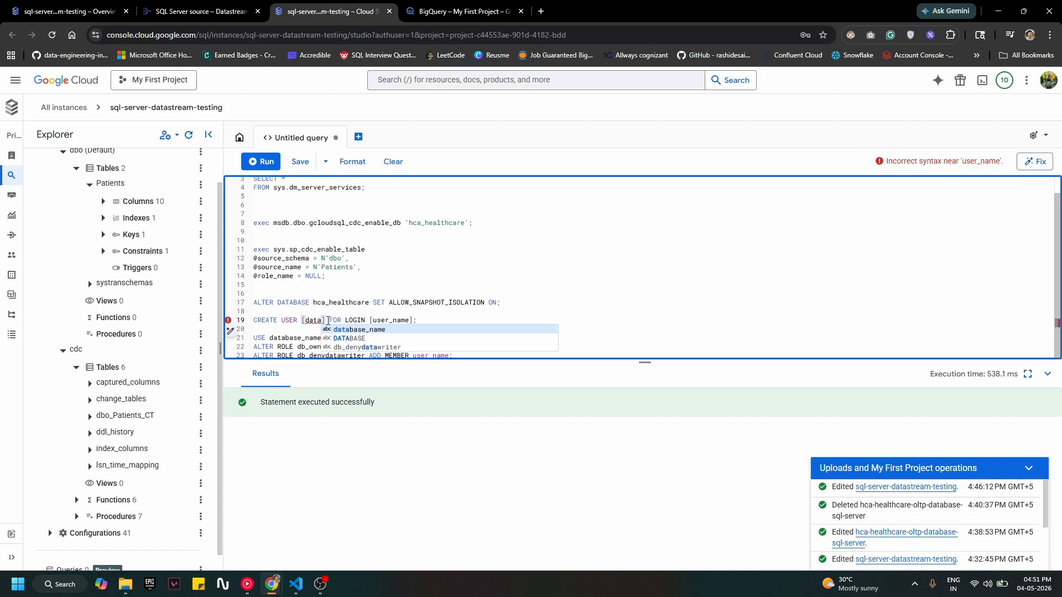
{"action": "type", "text": "stream_"}
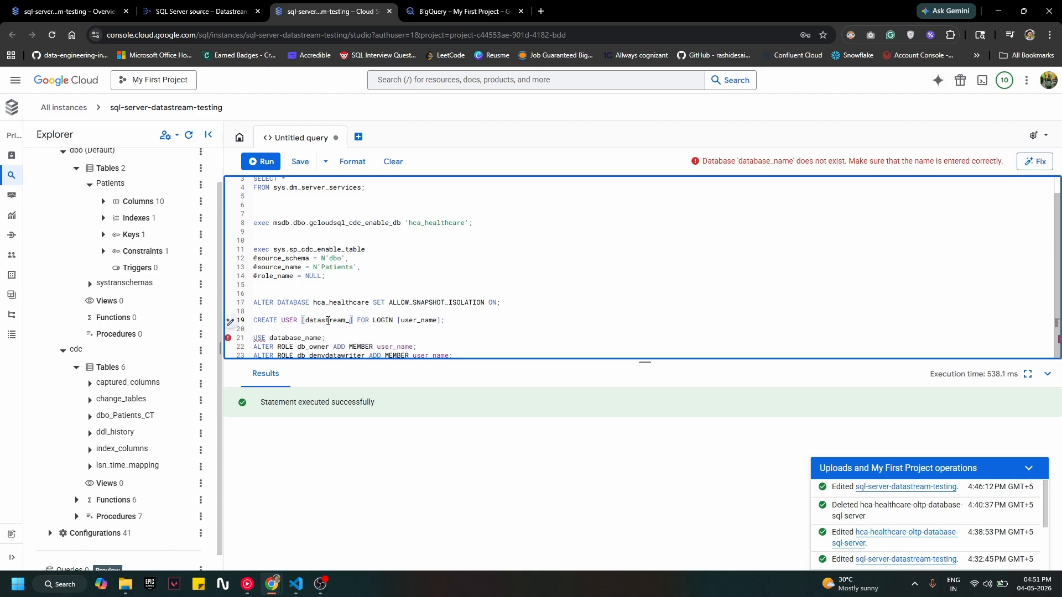
{"action": "type", "text": "user"}
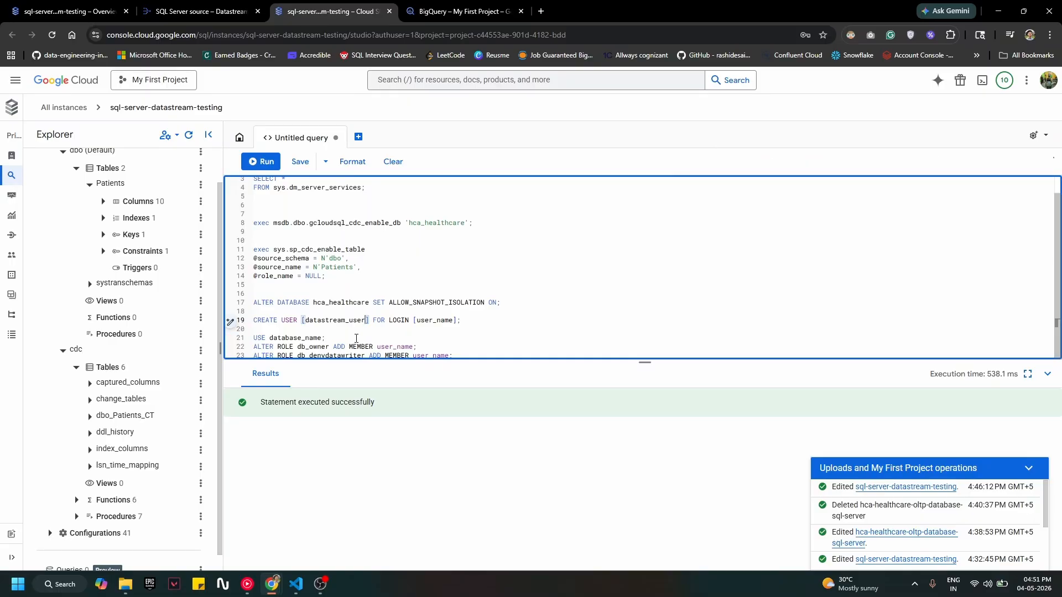
{"action": "double_click", "coordinate": [342, 320]}
{"action": "key", "text": "ctrl+c"}
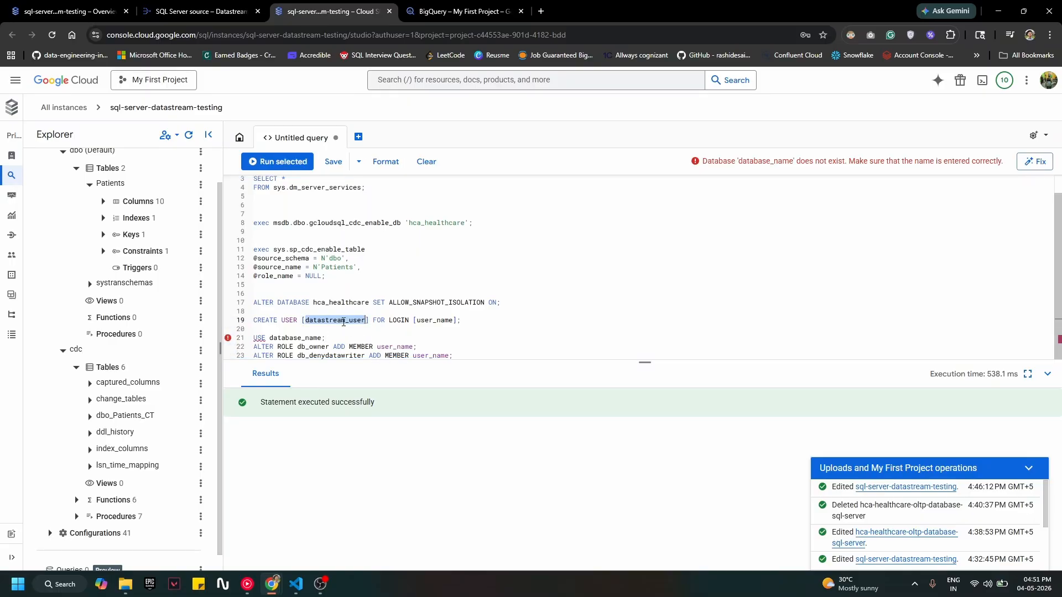
{"action": "double_click", "coordinate": [434, 320]}
{"action": "key", "text": "ctrl+v"}
{"action": "double_click", "coordinate": [394, 347]}
{"action": "key", "text": "ctrl+v"}
{"action": "double_click", "coordinate": [428, 355]}
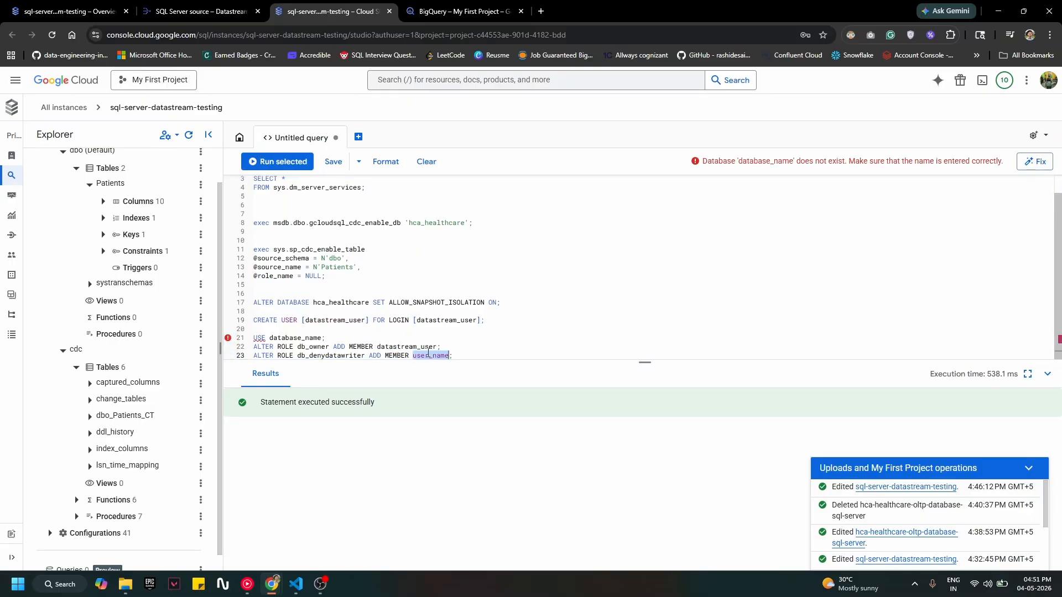
{"action": "key", "text": "ctrl+v"}
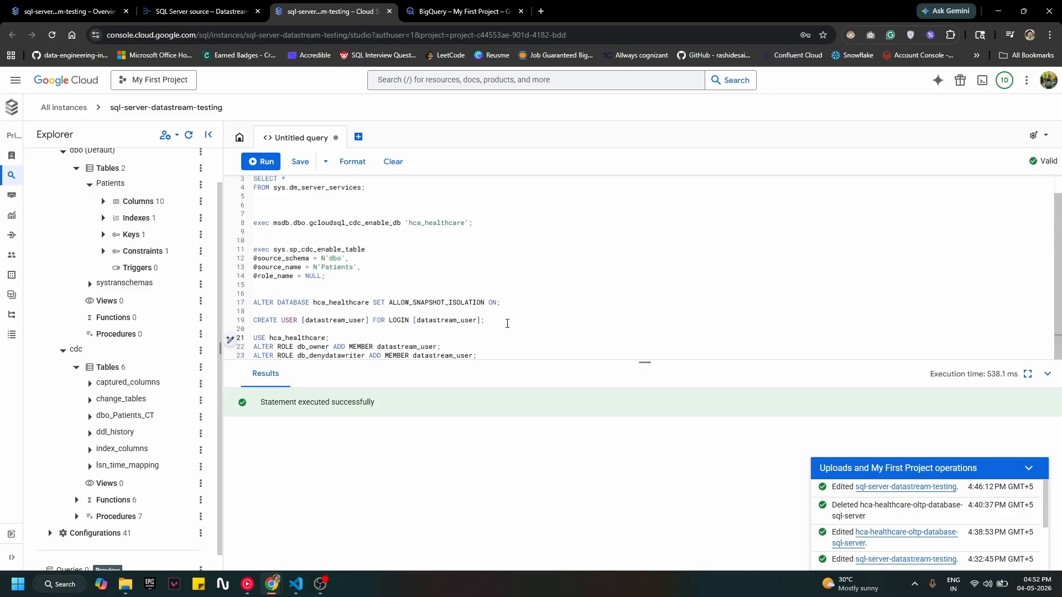
Try to run only the CREATE USER statement for datastream_user.
{"action": "left_click", "coordinate": [510, 319]}
{"action": "left_click_drag", "start_coordinate": [510, 317], "coordinate": [576, 313]}
{"action": "key", "text": "ctrl+Return"}
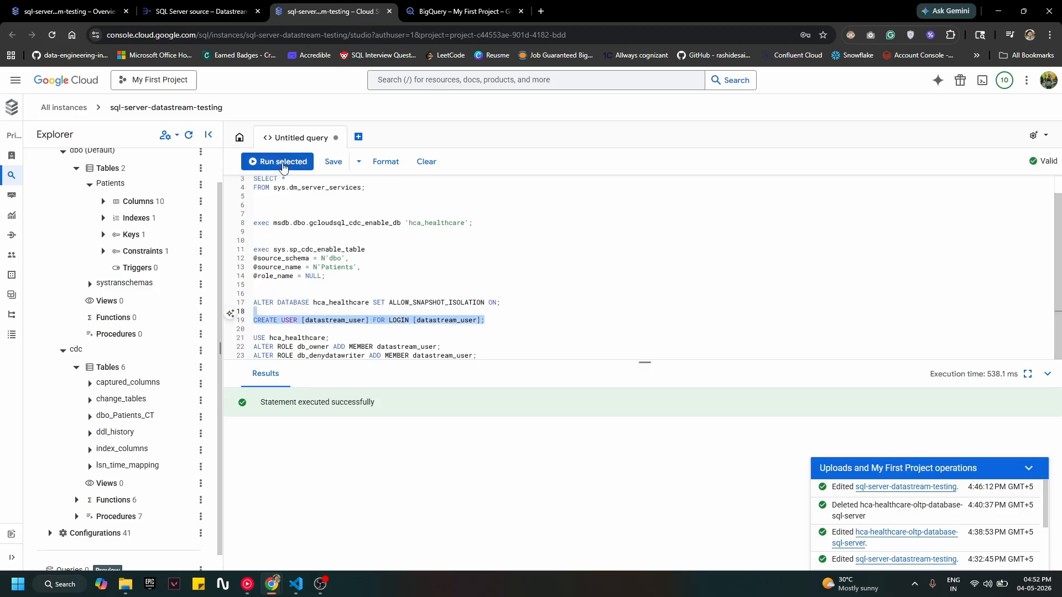
{"action": "left_click", "coordinate": [568, 329]}
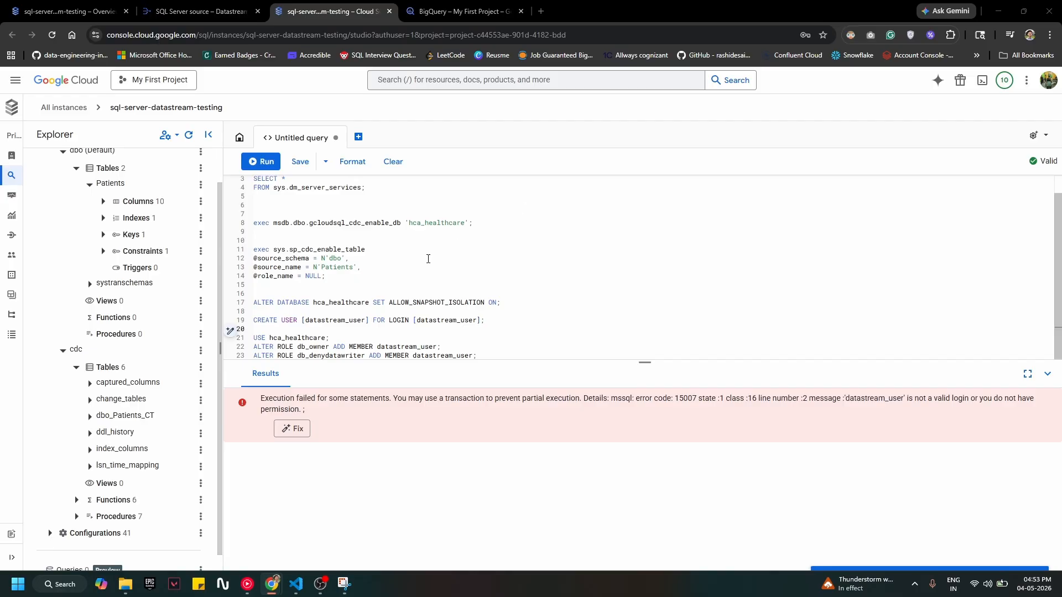
{"action": "left_click", "coordinate": [440, 282]}
{"action": "left_click", "coordinate": [325, 313]}
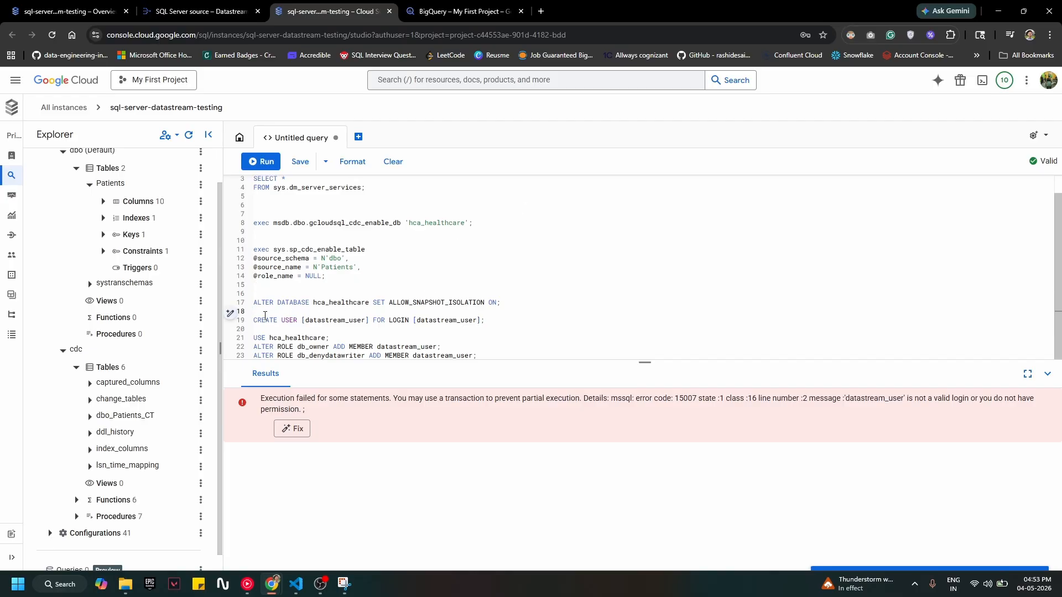
{"action": "left_click_drag", "start_coordinate": [256, 320], "coordinate": [472, 324]}
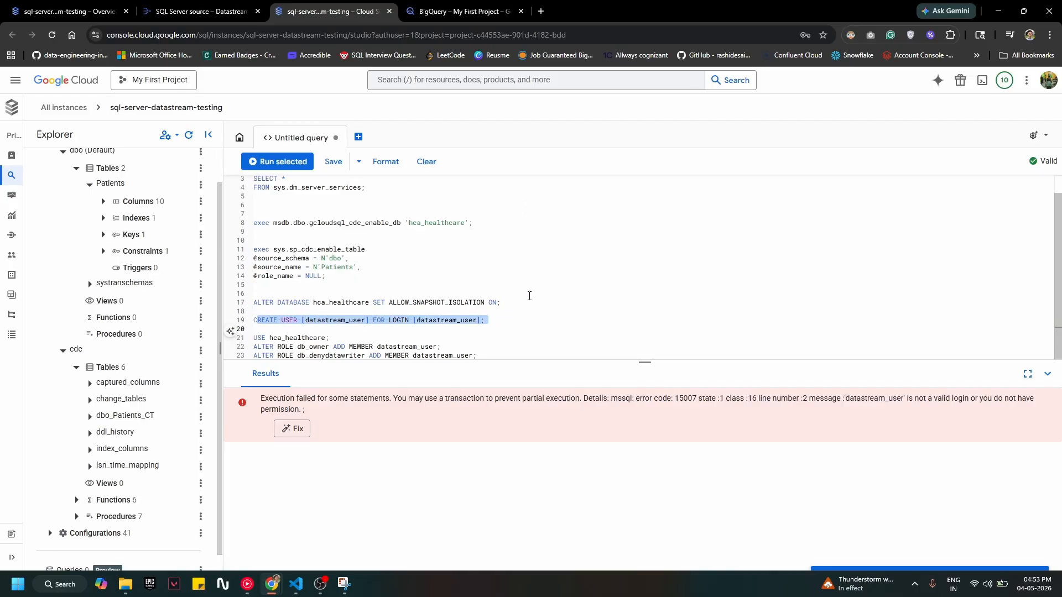
Insert a CREATE LOGIN [datastream_user] WITH PASSWORD statement between the ALTER DATABASE and CREATE USER statements.
{"action": "left_click", "coordinate": [531, 303]}
{"action": "key", "text": "Return"}
{"action": "key", "text": "Return"}
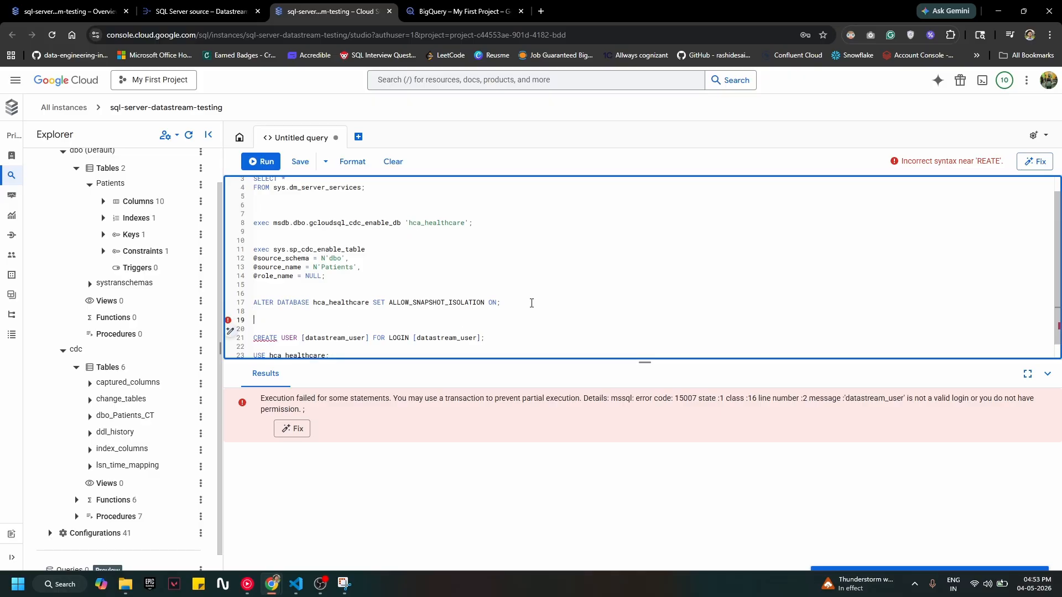
{"action": "key", "text": "Return"}
{"action": "key", "text": "Return"}
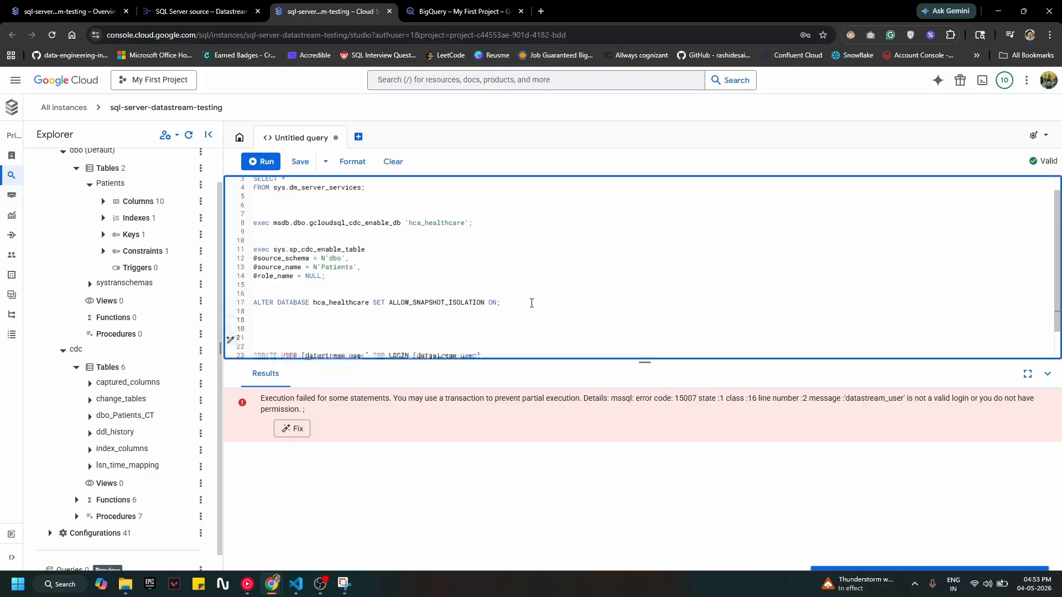
{"action": "scroll", "coordinate": [526, 287], "scroll_direction": "down", "scroll_amount": 1}
{"action": "key", "text": "ctrl+v"}
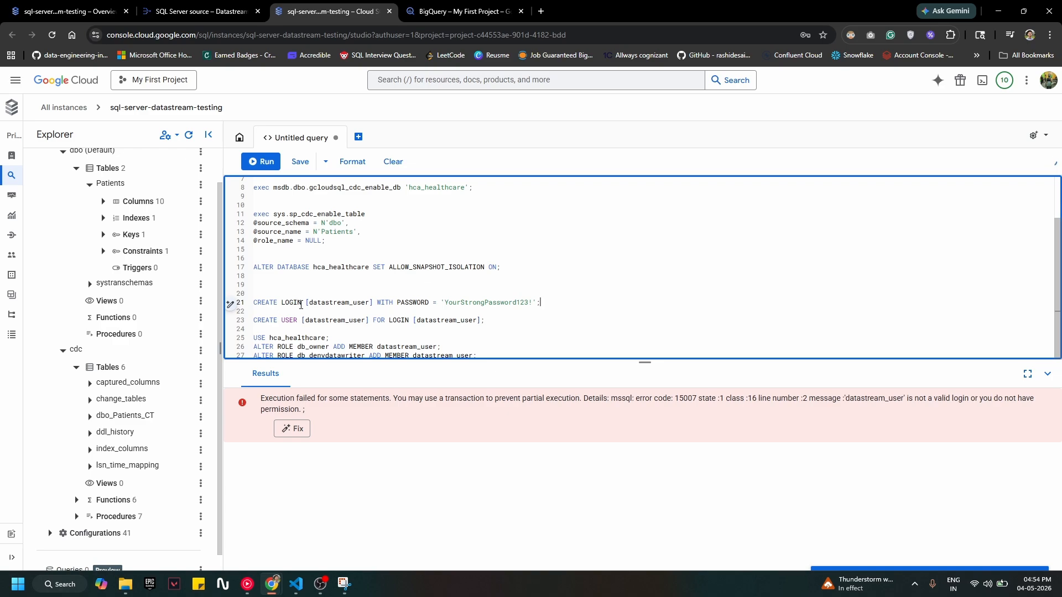
Replace the placeholder in the CREATE LOGIN statement with the login password and run only that statement.
{"action": "double_click", "coordinate": [348, 304]}
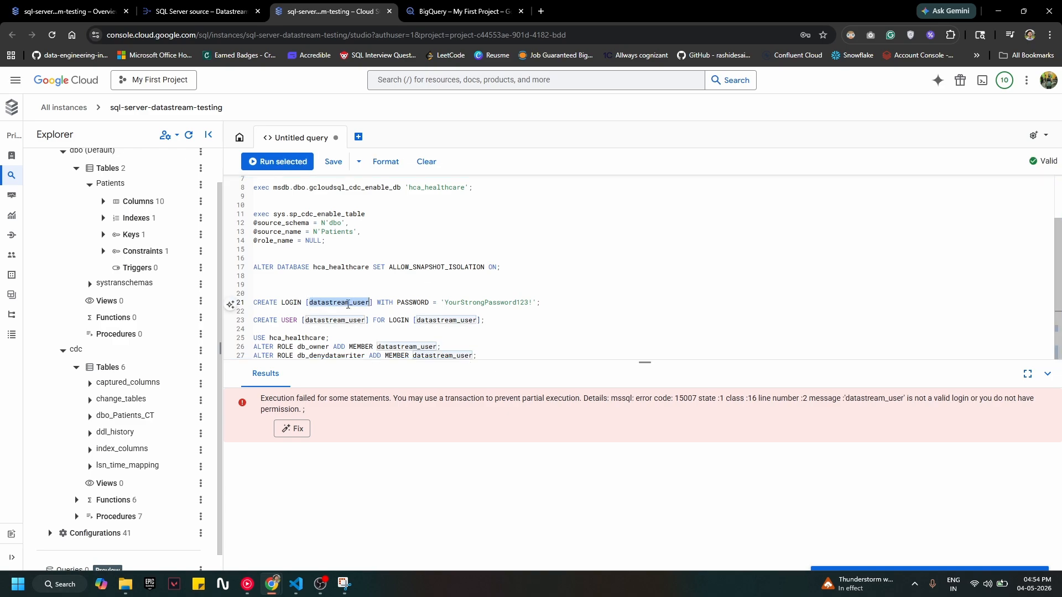
{"action": "left_click", "coordinate": [486, 303]}
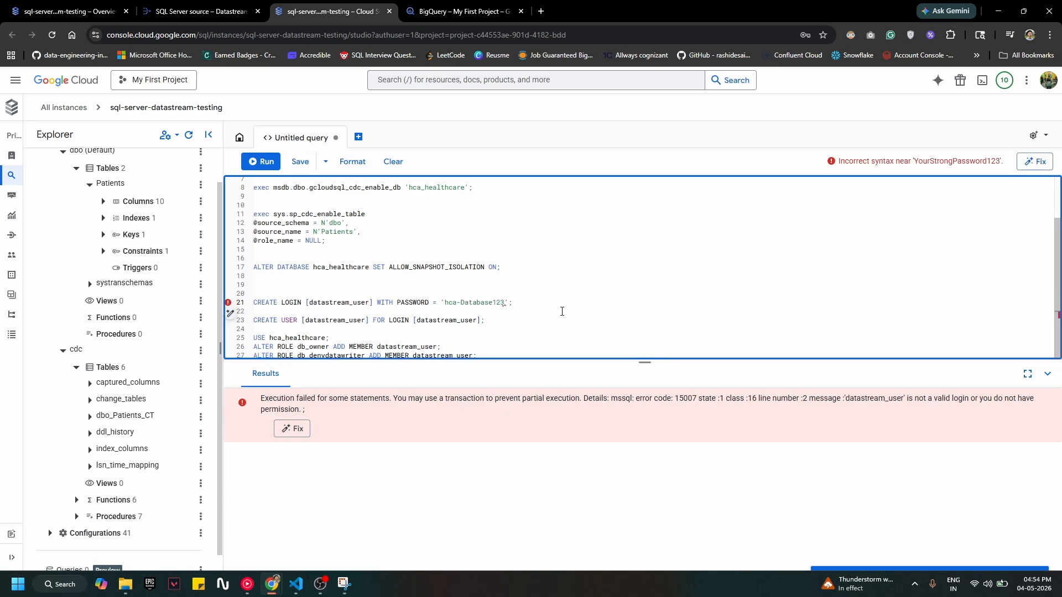
{"action": "left_click_drag", "start_coordinate": [536, 304], "coordinate": [526, 296]}
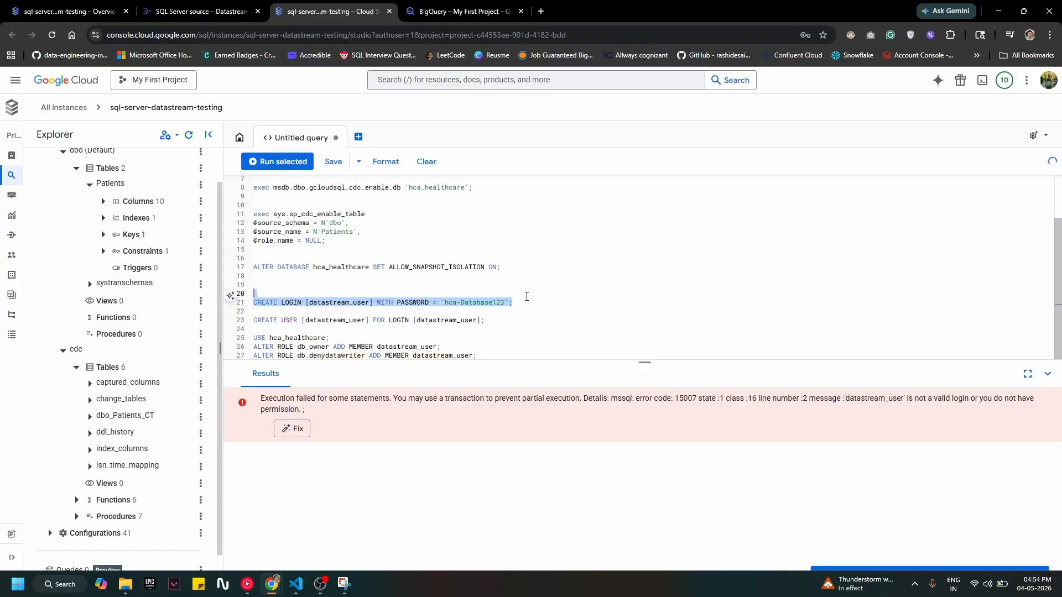
{"action": "left_click", "coordinate": [294, 168]}
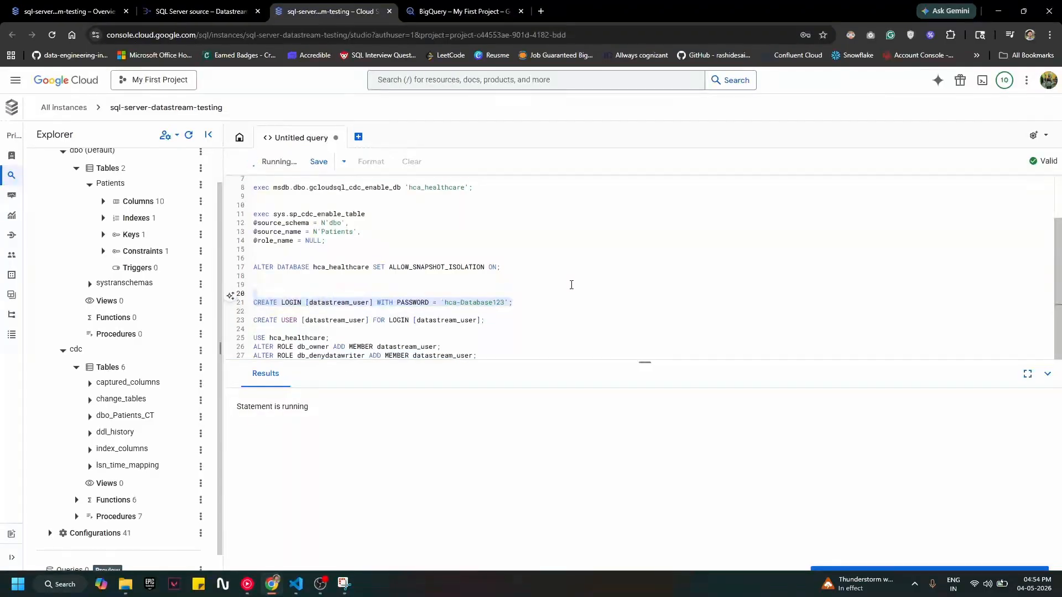
Run only the CREATE USER [datastream_user] FOR LOGIN [datastream_user] statement.
{"action": "left_click", "coordinate": [488, 303]}
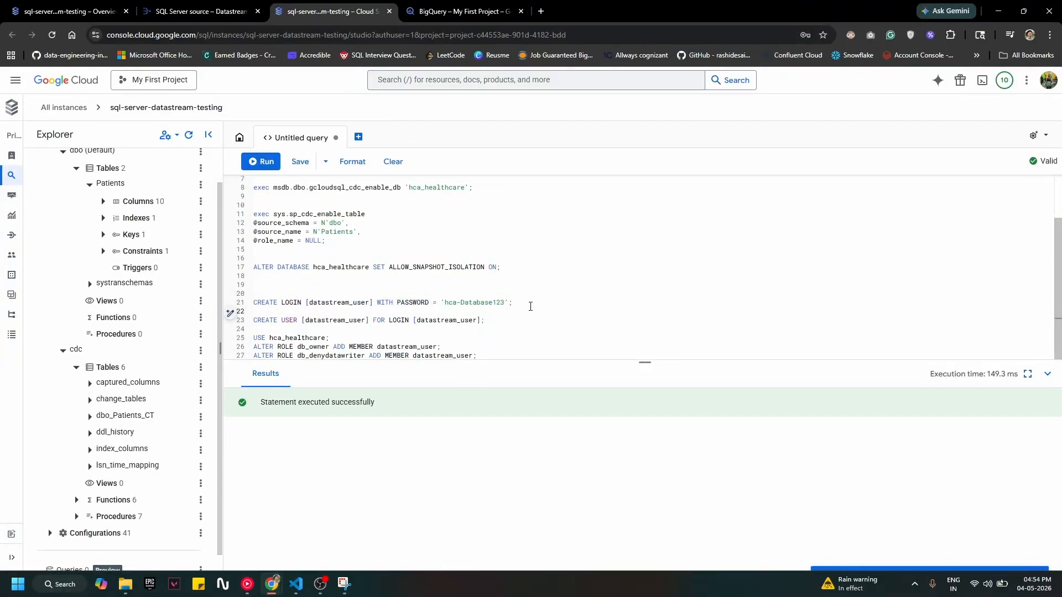
{"action": "left_click", "coordinate": [502, 323], "text": "shift"}
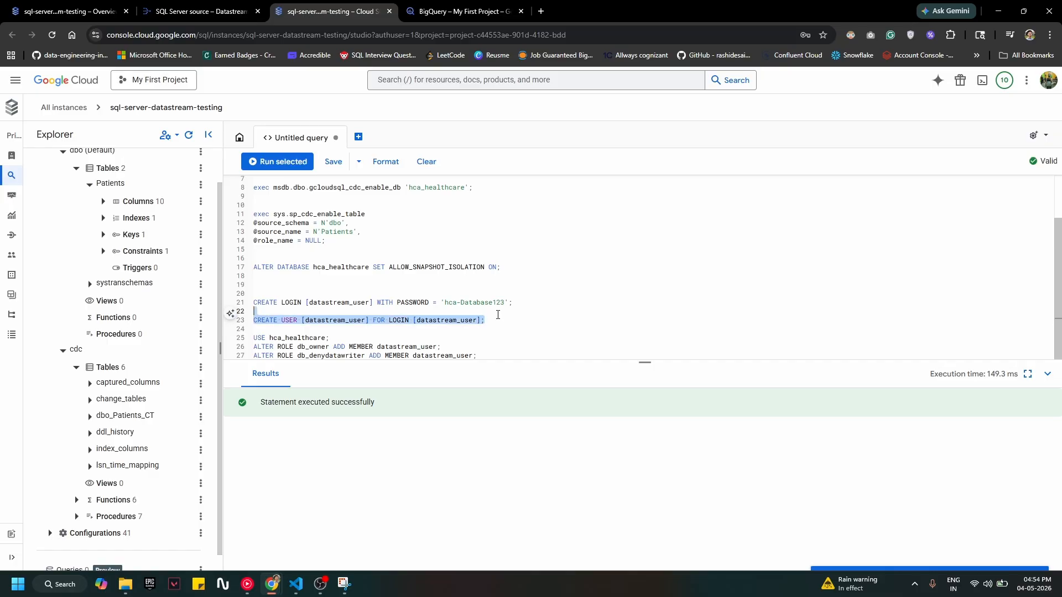
{"action": "key", "text": "ctrl+Return"}
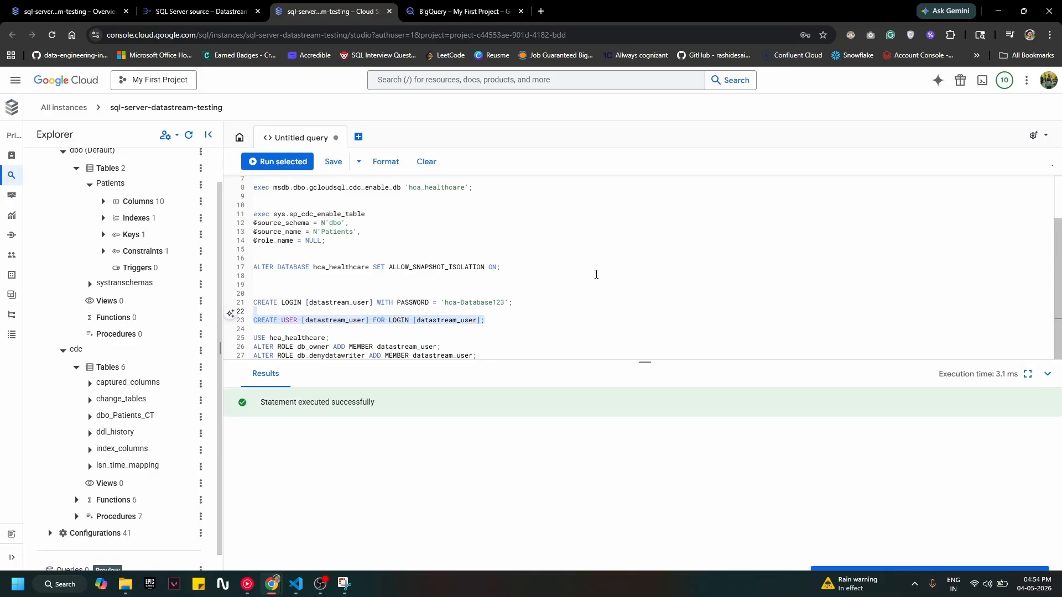
Run the USE hca_healthcare statement, followed by the ALTER ROLE statements adding datastream_user to db_owner and db_denydatawriter.
{"action": "left_click", "coordinate": [545, 340]}
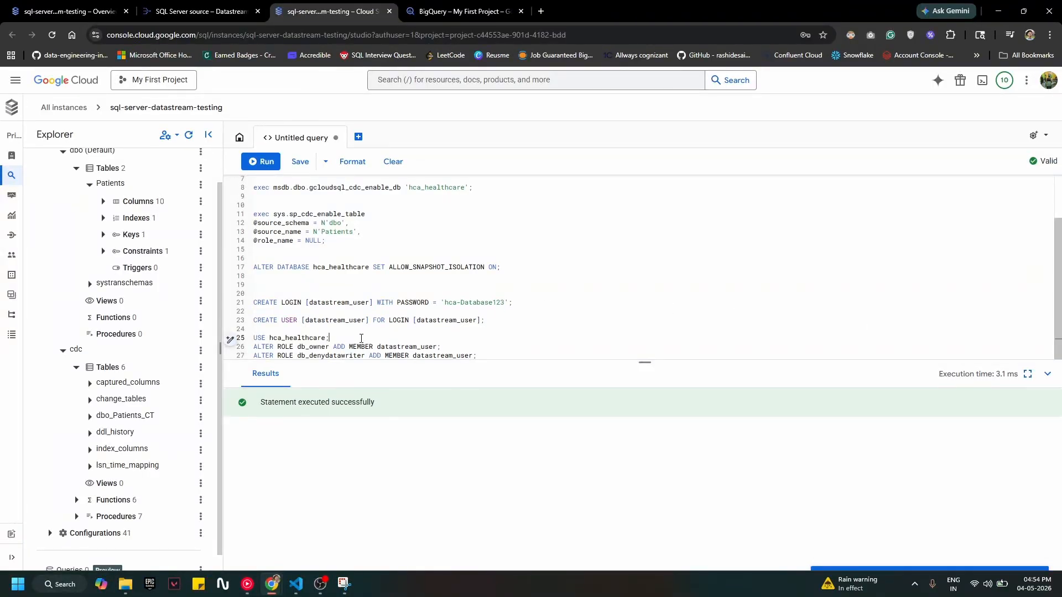
{"action": "left_click_drag", "start_coordinate": [360, 338], "coordinate": [351, 330]}
{"action": "left_click", "coordinate": [299, 173]}
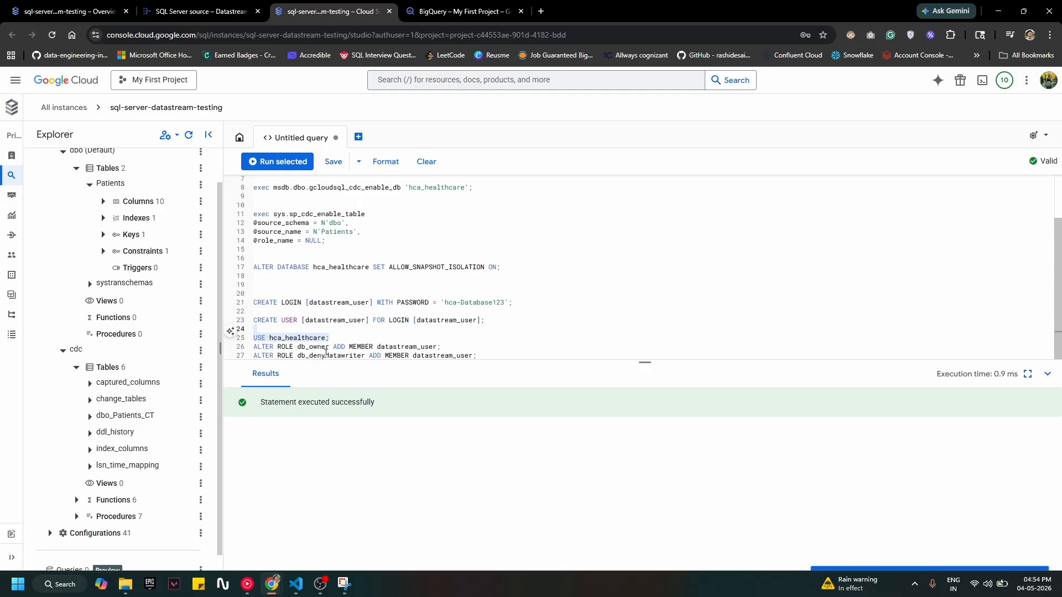
{"action": "left_click_drag", "start_coordinate": [506, 354], "coordinate": [486, 339]}
{"action": "left_click", "coordinate": [293, 162]}
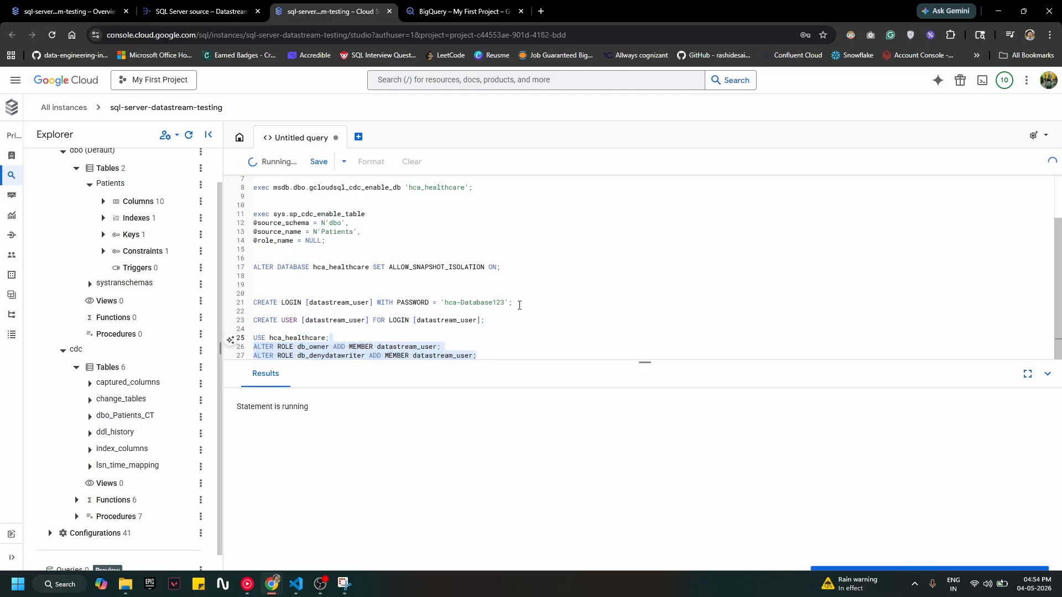
{"action": "left_click", "coordinate": [529, 328]}
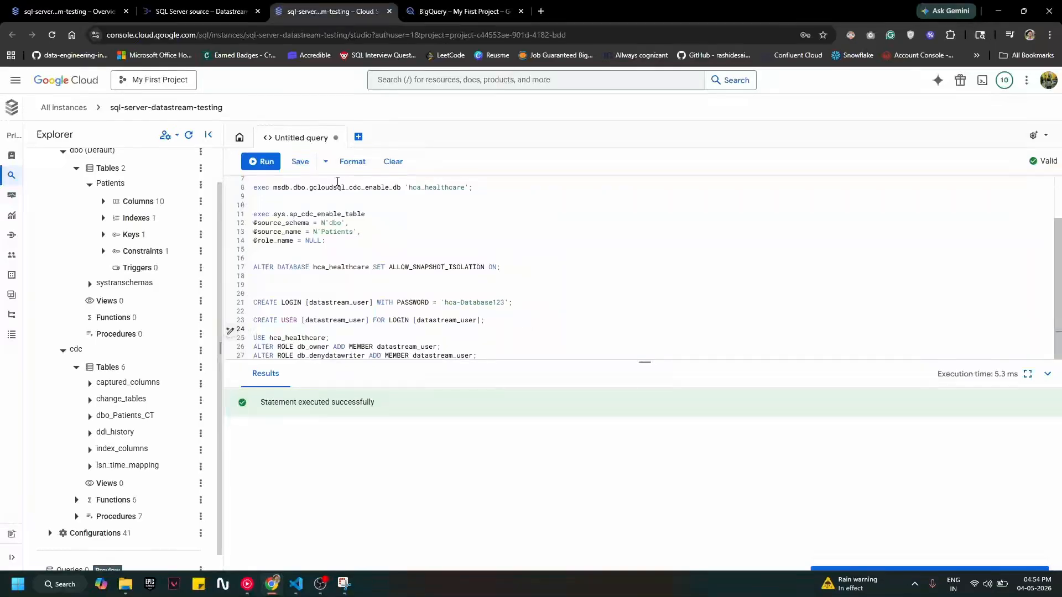
Complete Datastream's Create a Datastream User prerequisite and open the transaction logs CDC method's Learn more page in a new tab.
{"action": "left_click", "coordinate": [199, 11]}
{"action": "left_click", "coordinate": [814, 467]}
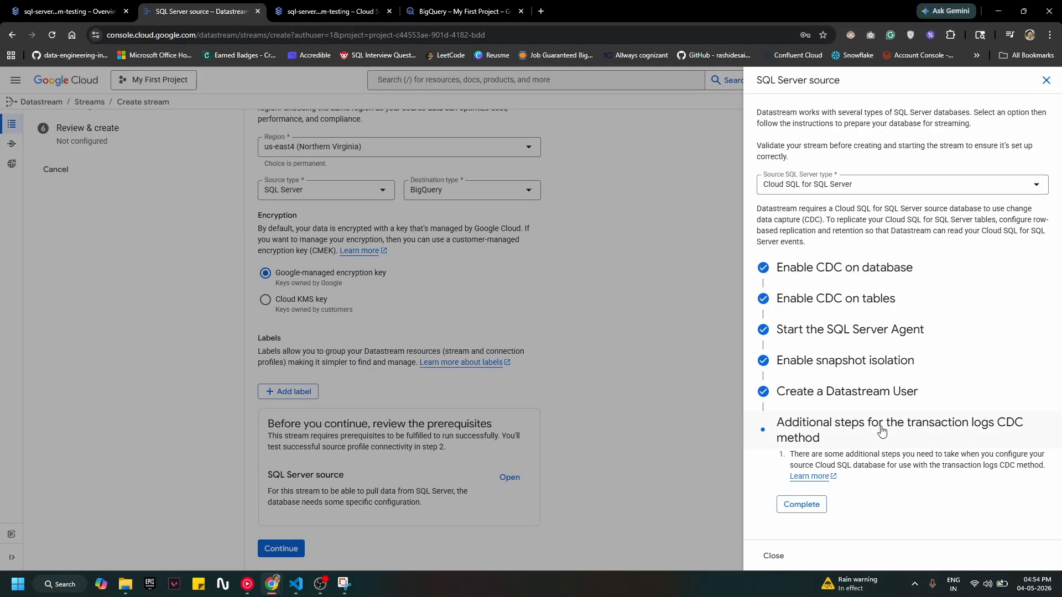
{"action": "right_click", "coordinate": [828, 481]}
{"action": "left_click", "coordinate": [876, 279]}
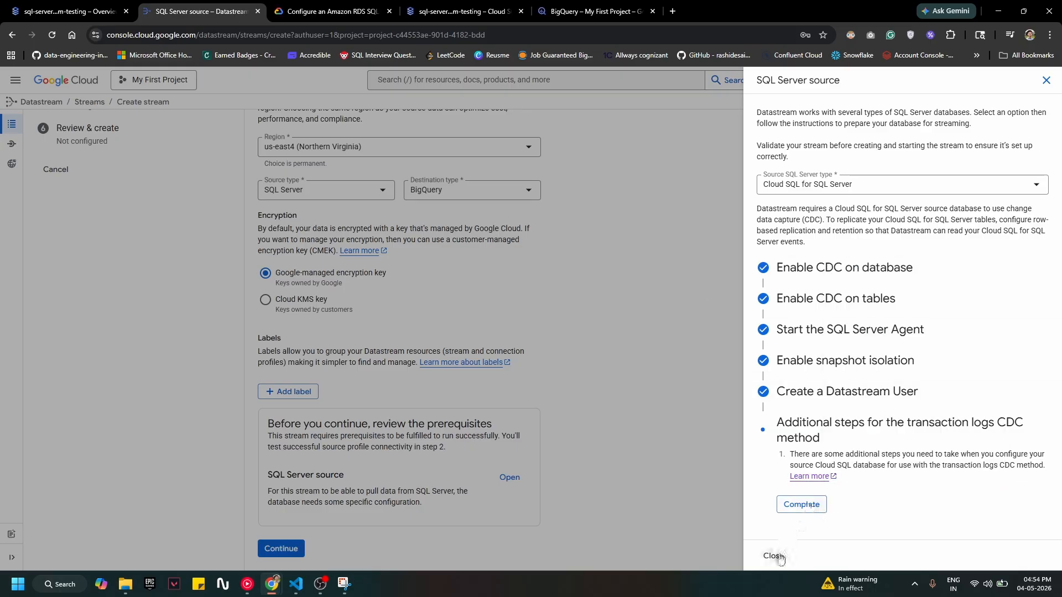
Complete the additional steps for the transaction logs CDC method and close the SQL Server source prerequisites.
{"action": "left_click", "coordinate": [802, 505]}
{"action": "left_click", "coordinate": [777, 489]}
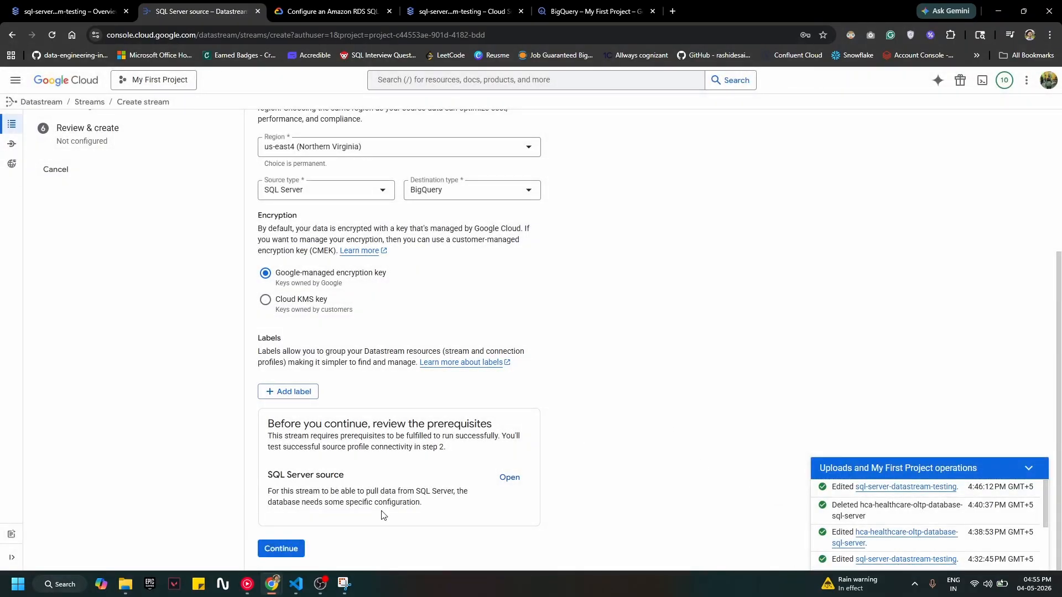
Select source-conn as the SQL Server connection profile, run its connectivity test and continue to the source configuration.
{"action": "left_click", "coordinate": [273, 549]}
{"action": "left_click", "coordinate": [421, 231]}
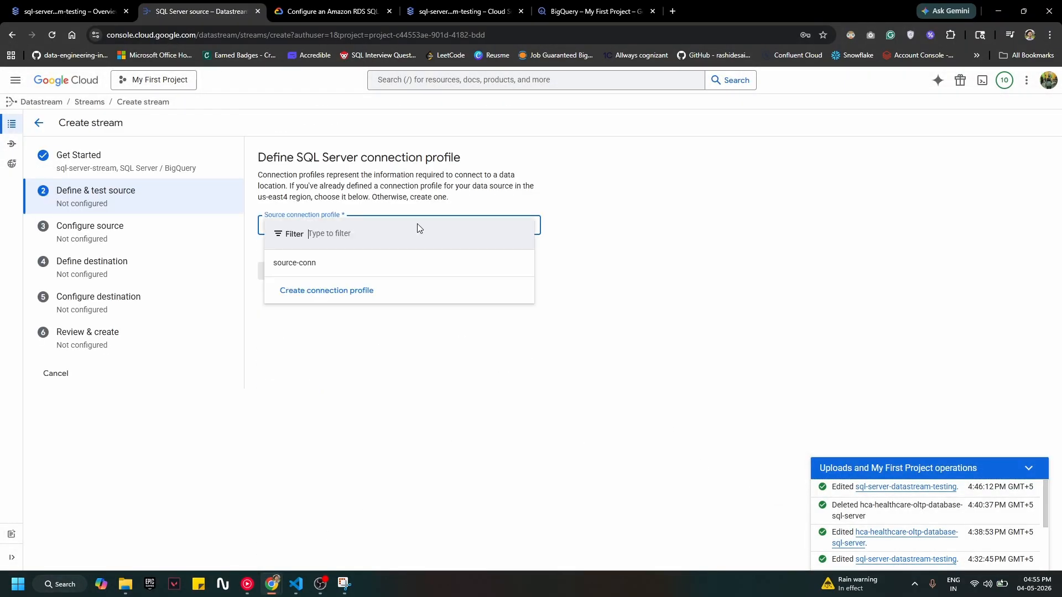
{"action": "left_click", "coordinate": [355, 268]}
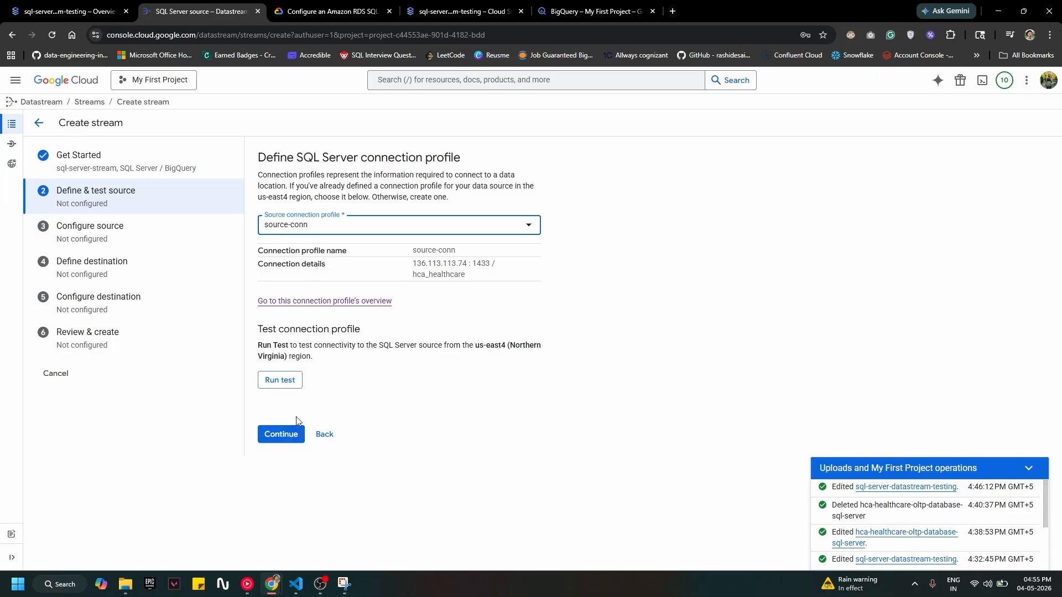
{"action": "left_click", "coordinate": [287, 382]}
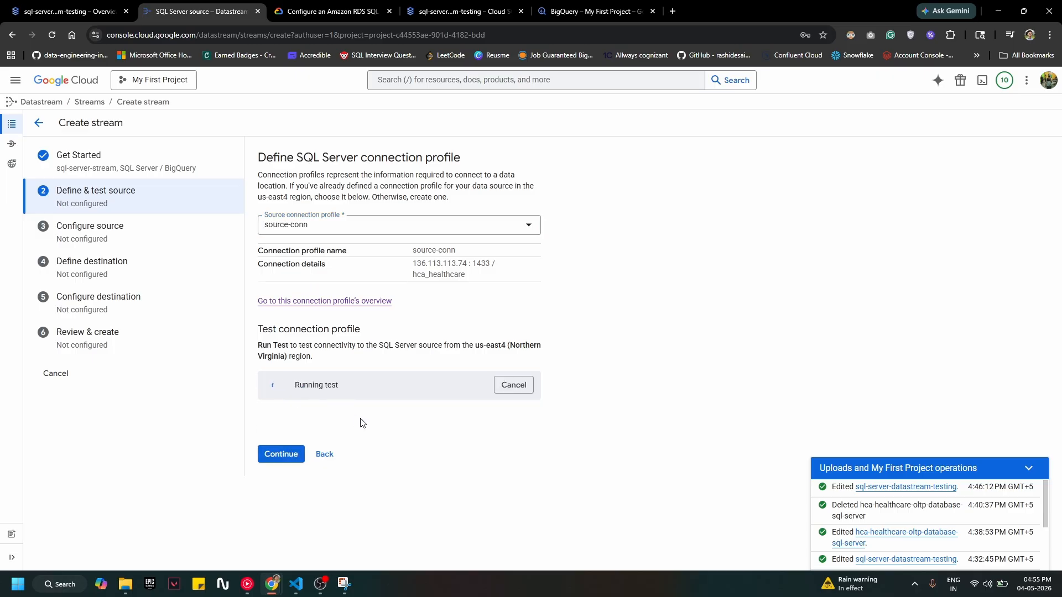
{"action": "left_click", "coordinate": [282, 473]}
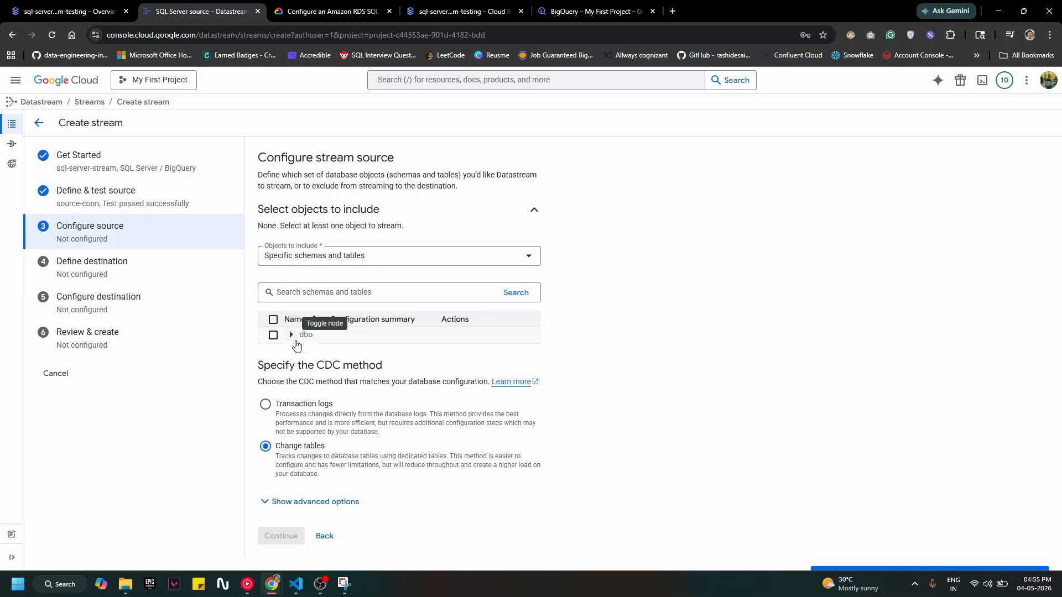
Include the Patients table of the dbo schema in the stream and exclude future tables.
{"action": "left_click", "coordinate": [274, 335]}
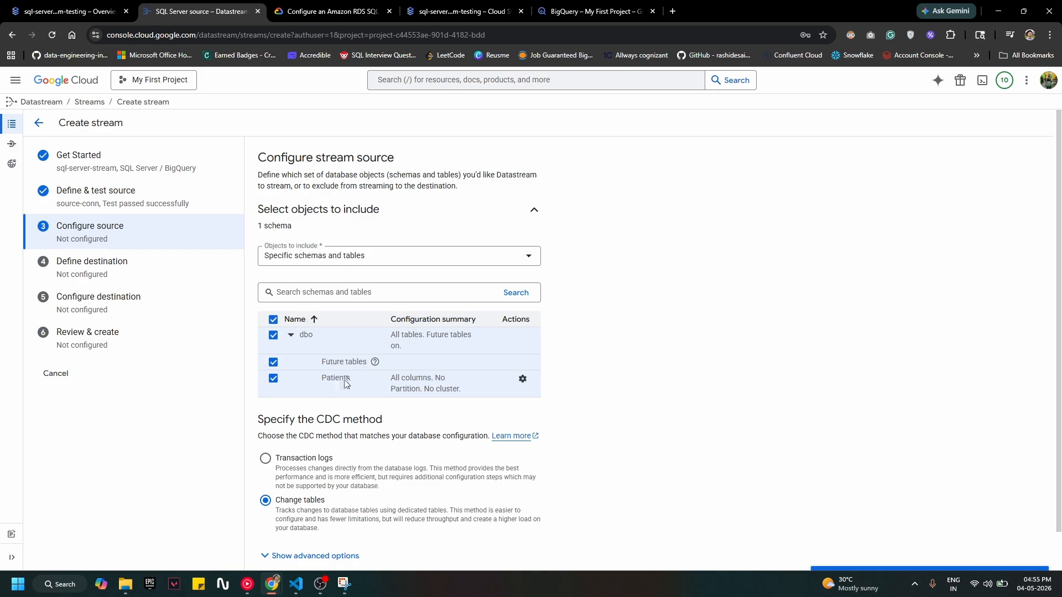
{"action": "left_click", "coordinate": [273, 362]}
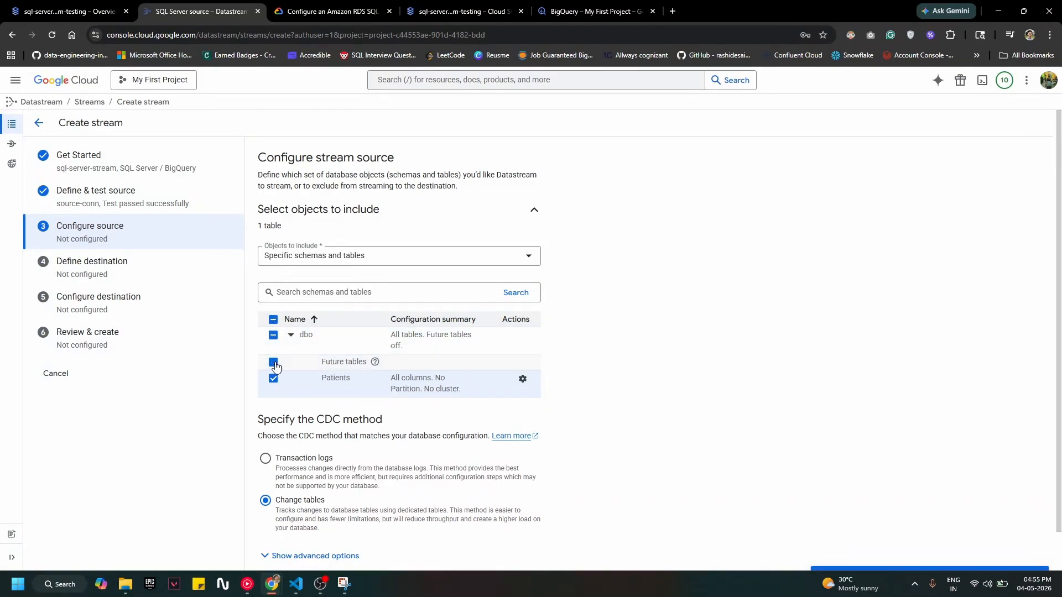
{"action": "scroll", "coordinate": [288, 446], "scroll_direction": "down", "scroll_amount": 1}
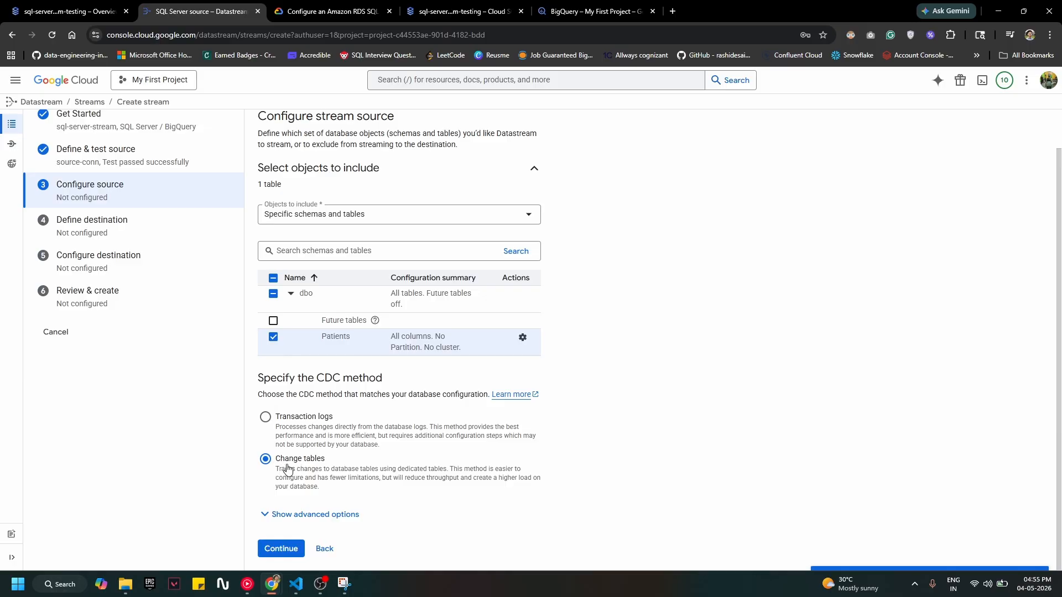
Compare the descriptions of the Transaction logs and Change tables CDC methods.
{"action": "left_click_drag", "start_coordinate": [345, 461], "coordinate": [275, 462]}
{"action": "left_click", "coordinate": [377, 468]}
{"action": "left_click", "coordinate": [316, 5]}
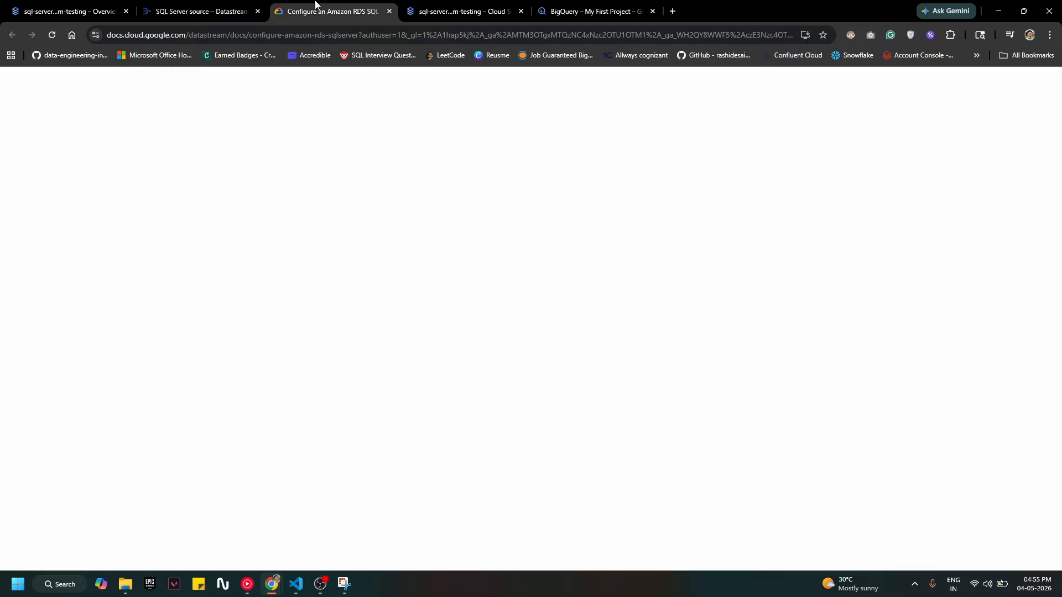
{"action": "left_click", "coordinate": [232, 5]}
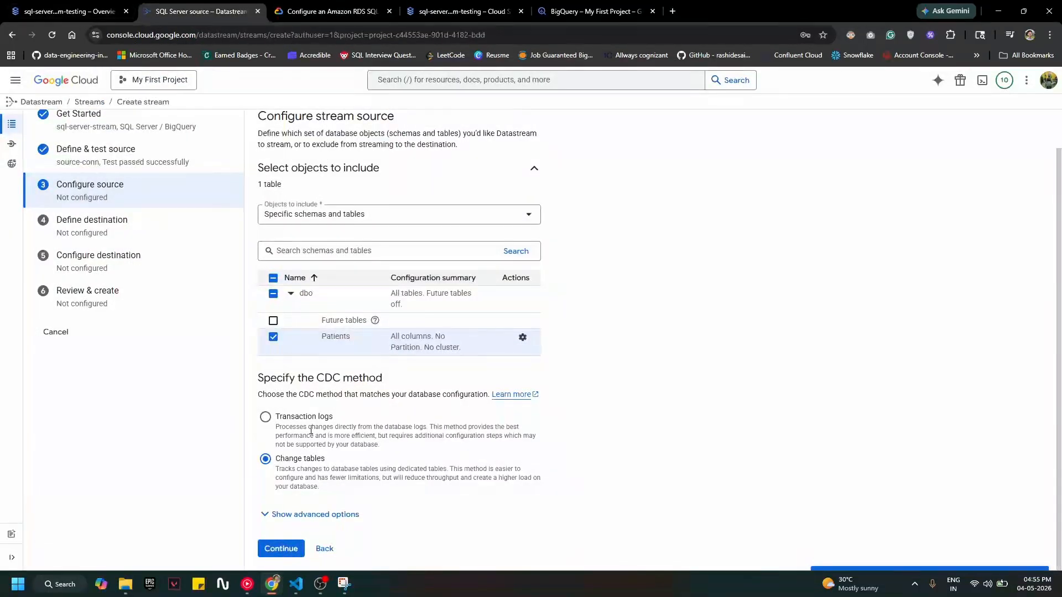
{"action": "left_click_drag", "start_coordinate": [335, 419], "coordinate": [284, 420]}
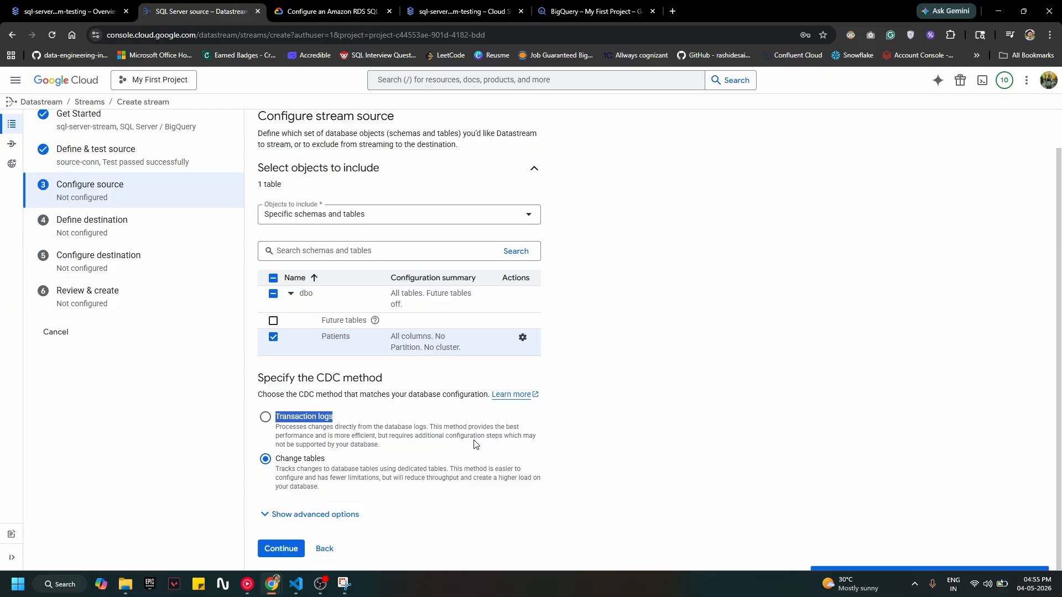
{"action": "left_click", "coordinate": [426, 452]}
{"action": "left_click_drag", "start_coordinate": [385, 446], "coordinate": [272, 416]}
{"action": "left_click", "coordinate": [416, 465]}
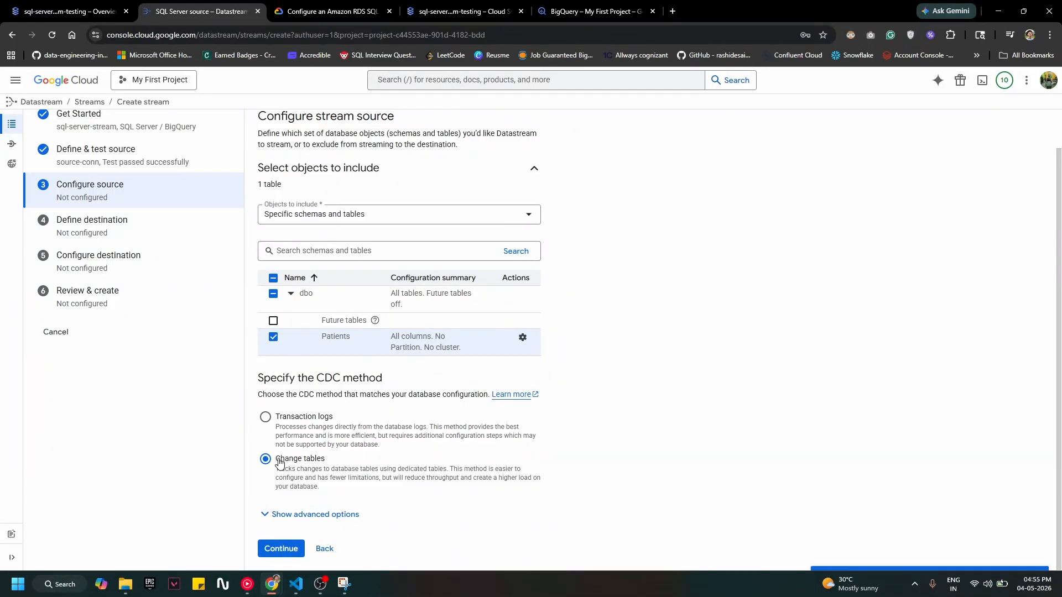
{"action": "left_click_drag", "start_coordinate": [279, 463], "coordinate": [362, 489]}
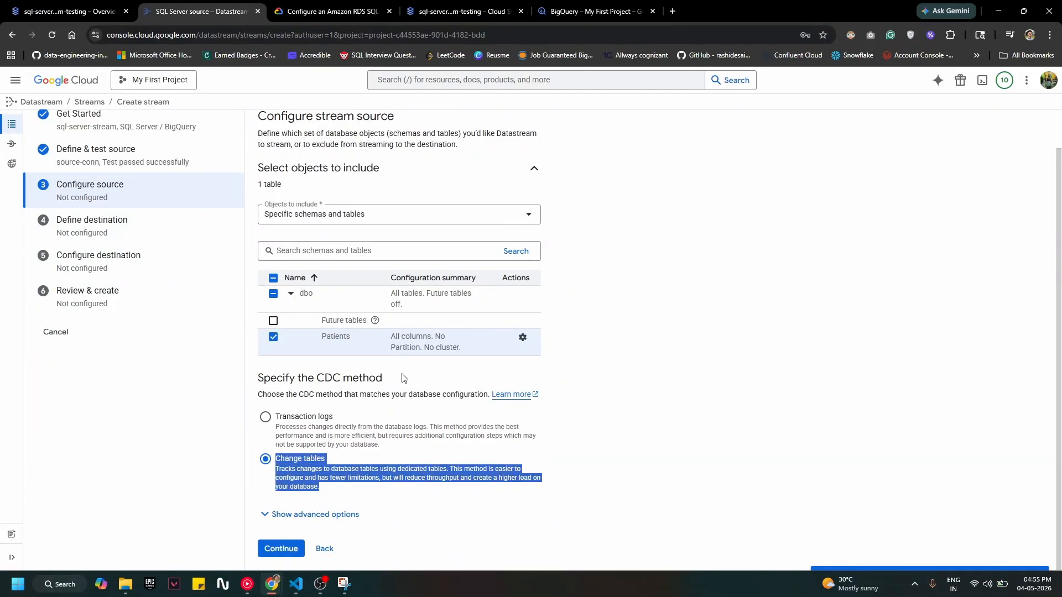
Check the transaction logs documentation and the Cloud SQL instance overview, and examine the cdc schema's tables in Cloud SQL Studio.
{"action": "left_click", "coordinate": [287, 4]}
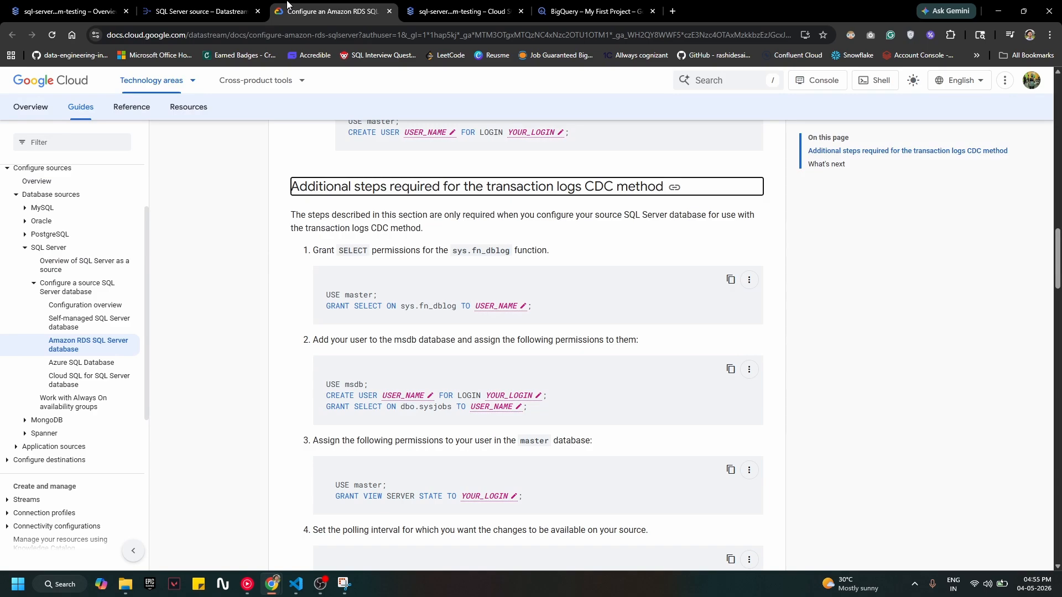
{"action": "left_click", "coordinate": [77, 10]}
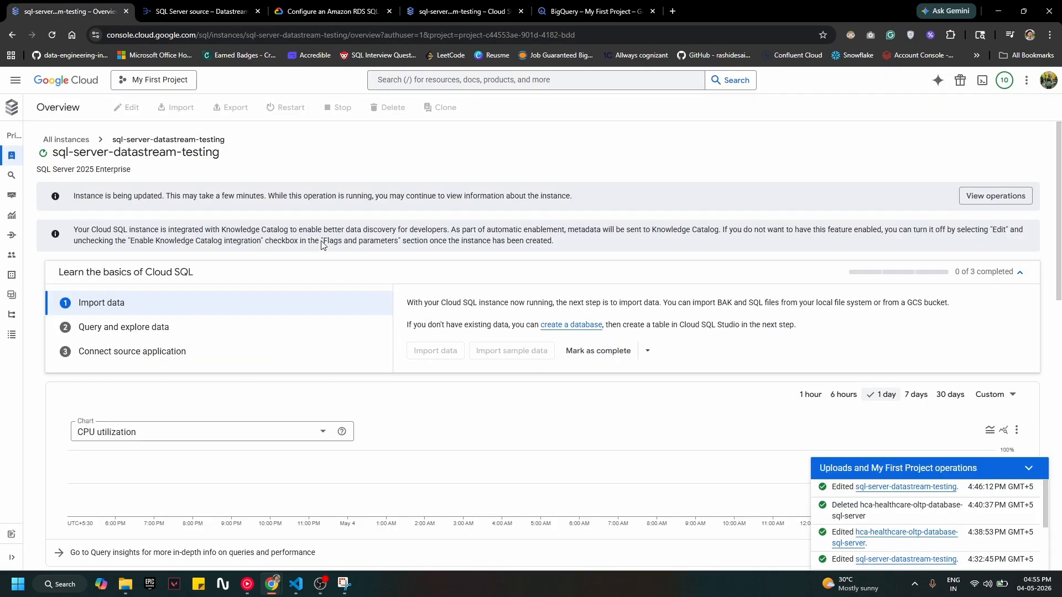
{"action": "left_click", "coordinate": [232, 9]}
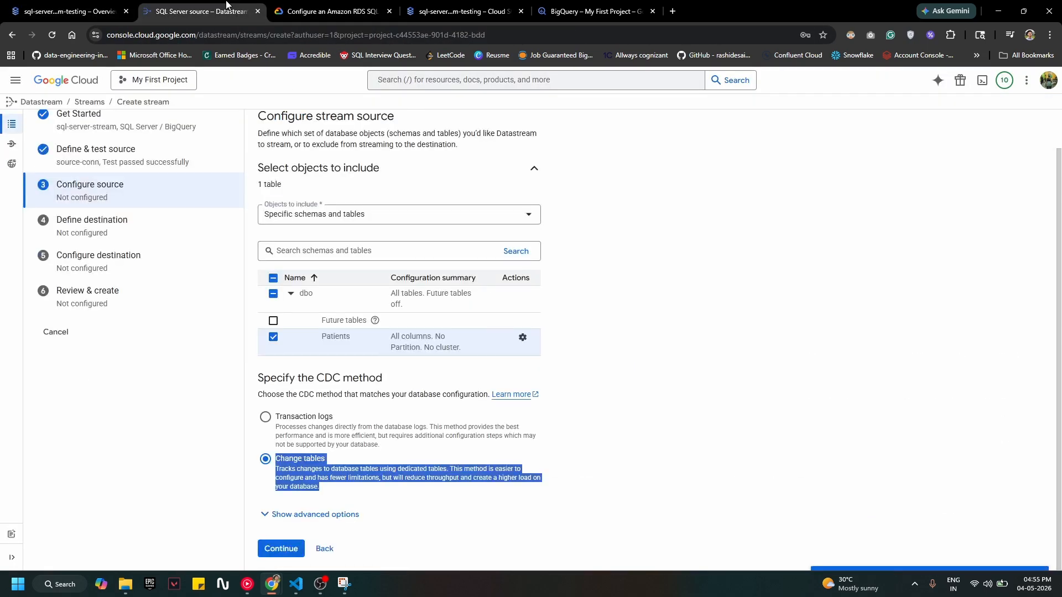
{"action": "left_click", "coordinate": [338, 6]}
{"action": "left_click_drag", "start_coordinate": [459, 8], "coordinate": [326, 9]}
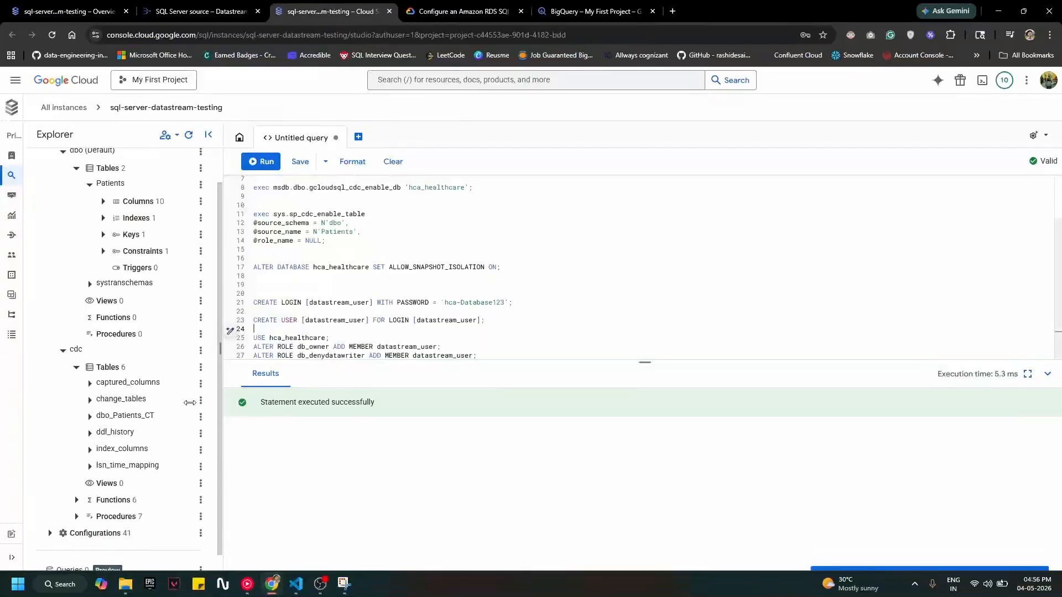
{"action": "scroll", "coordinate": [144, 409], "scroll_direction": "down", "scroll_amount": 1}
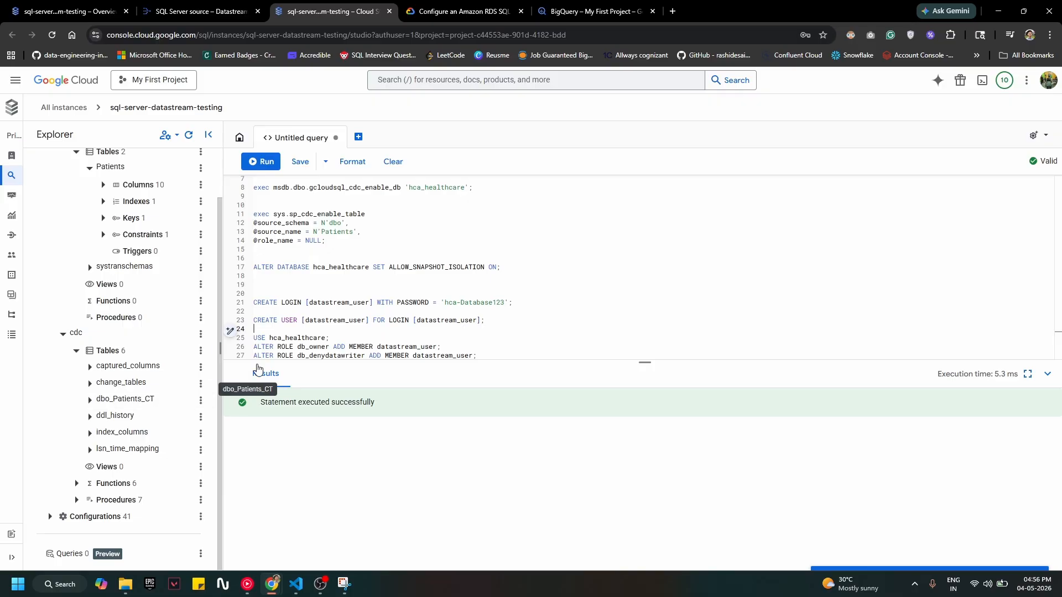
Return to the Datastream stream setup and save the source configuration with the Change tables CDC method, showing the advanced options.
{"action": "left_click", "coordinate": [204, 4]}
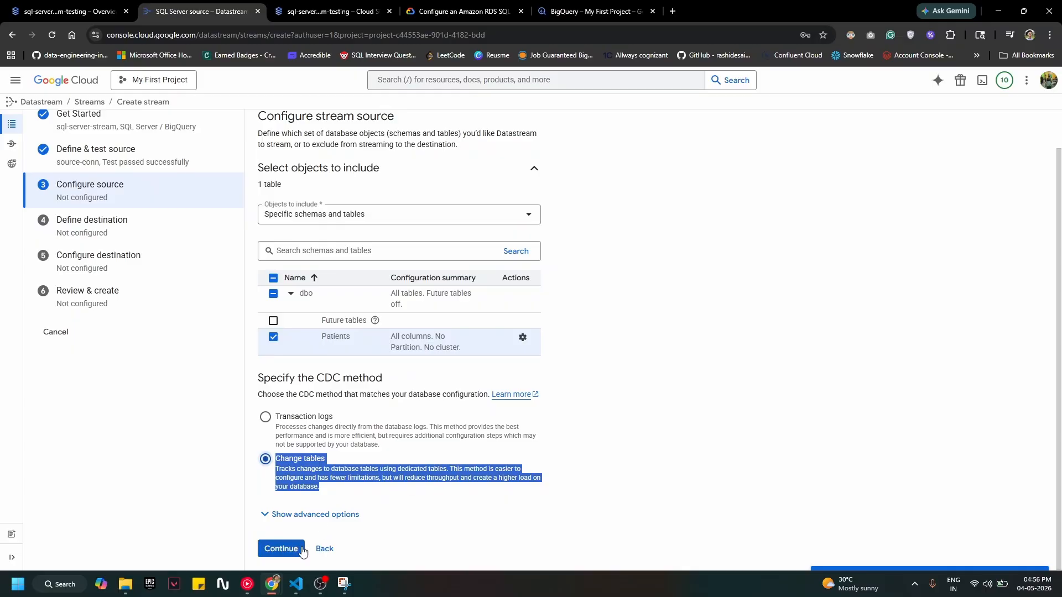
{"action": "left_click", "coordinate": [281, 548]}
{"action": "left_click", "coordinate": [331, 514]}
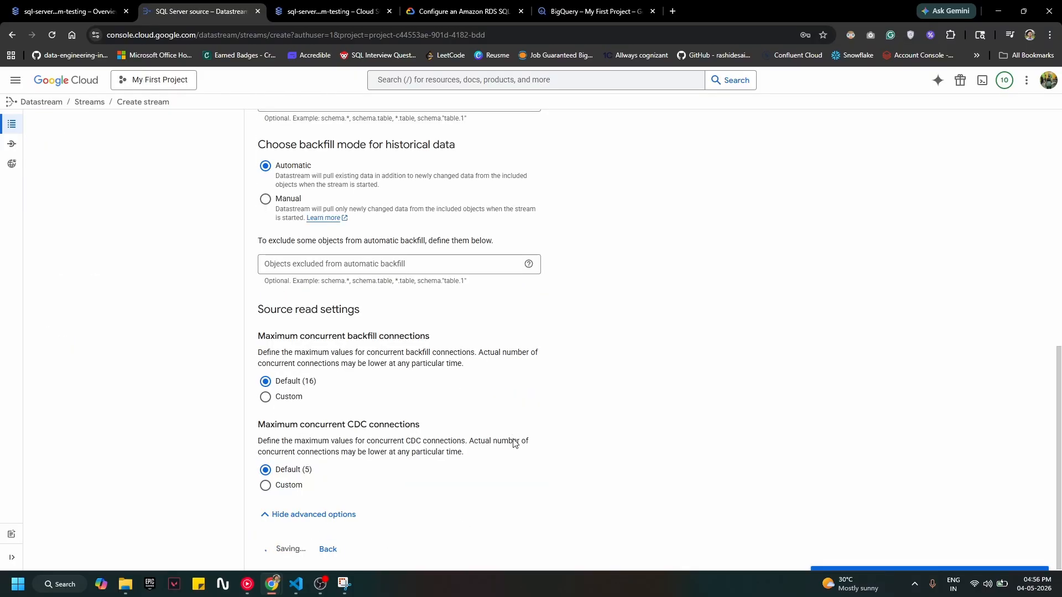
Select target-conn as the BigQuery destination connection profile and continue to the destination configuration.
{"action": "left_click", "coordinate": [393, 245]}
{"action": "left_click", "coordinate": [382, 282]}
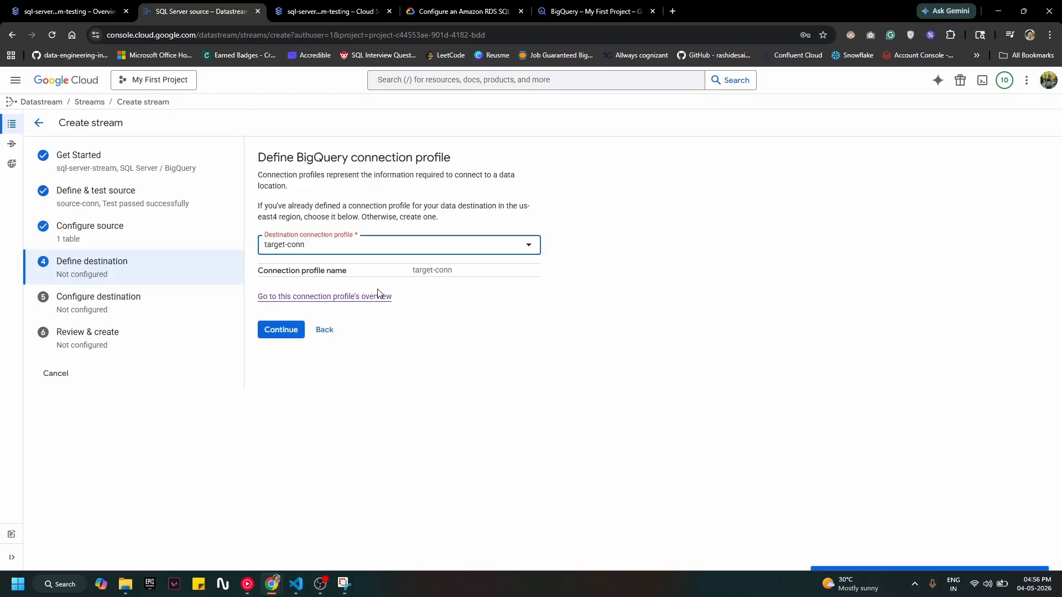
{"action": "left_click", "coordinate": [283, 335]}
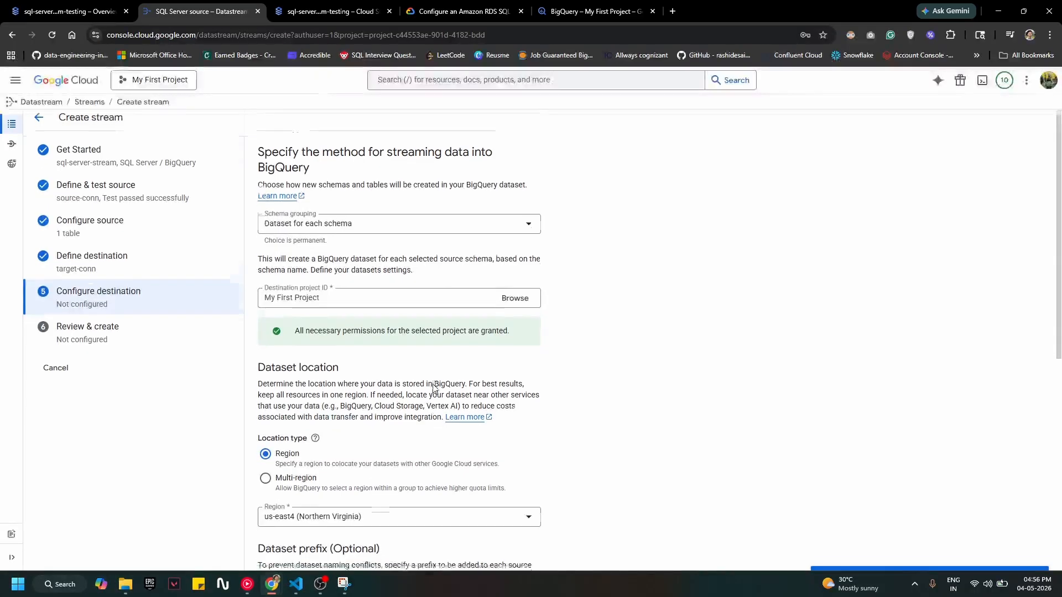
Review the destination settings and set the schema grouping to Single dataset for all schemas.
{"action": "scroll", "coordinate": [434, 387], "scroll_direction": "down", "scroll_amount": 4}
{"action": "scroll", "coordinate": [434, 387], "scroll_direction": "up", "scroll_amount": 4}
{"action": "scroll", "coordinate": [434, 387], "scroll_direction": "down", "scroll_amount": 7}
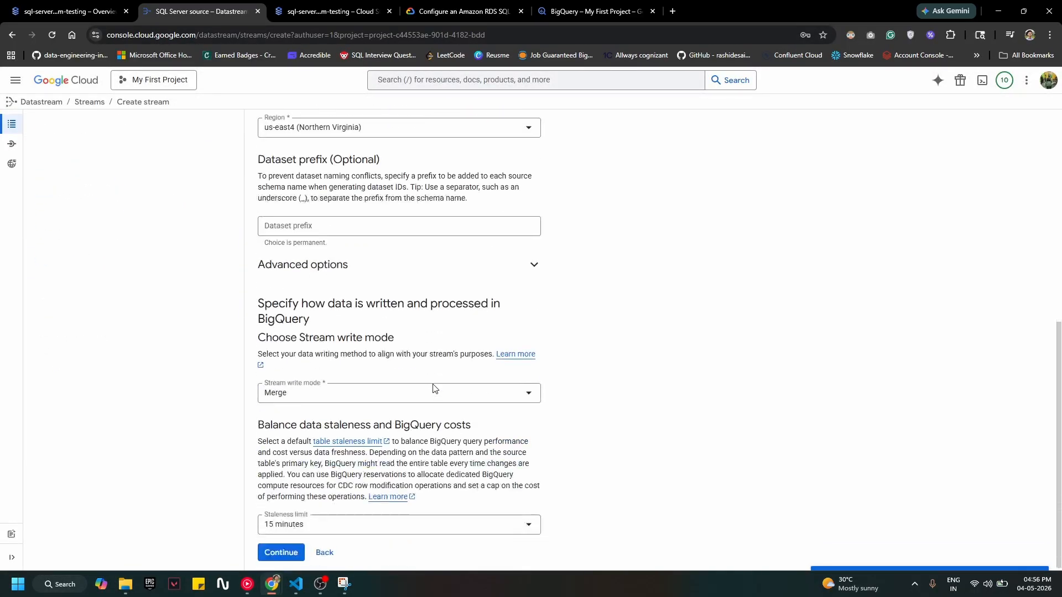
{"action": "scroll", "coordinate": [431, 390], "scroll_direction": "up", "scroll_amount": 7}
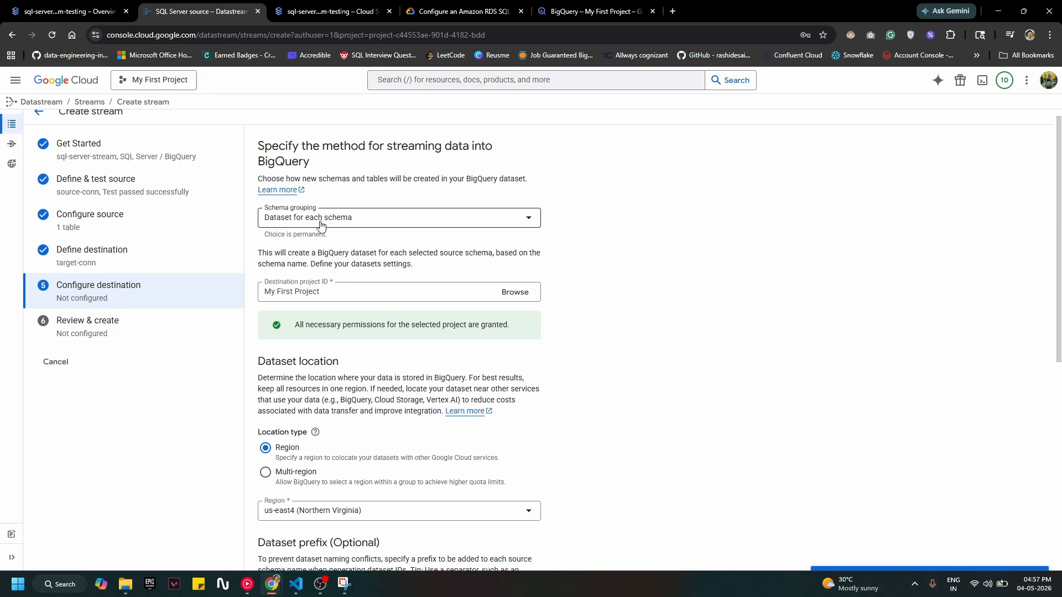
{"action": "left_click", "coordinate": [387, 219]}
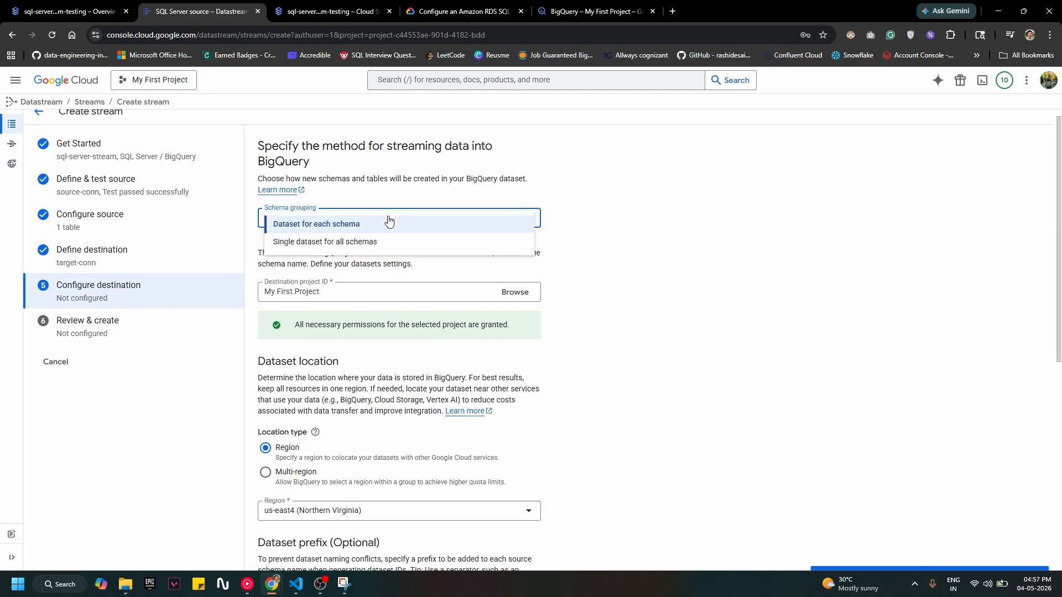
{"action": "left_click", "coordinate": [333, 243]}
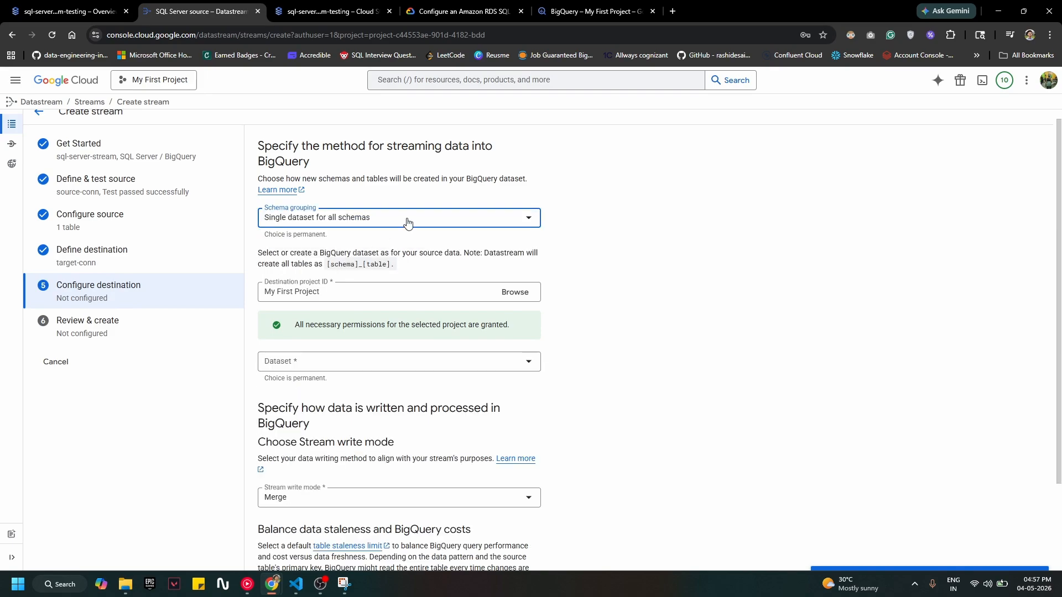
Look at the existing datasets in BigQuery and switch the stream's schema grouping back to Dataset for each schema.
{"action": "left_click", "coordinate": [600, 7]}
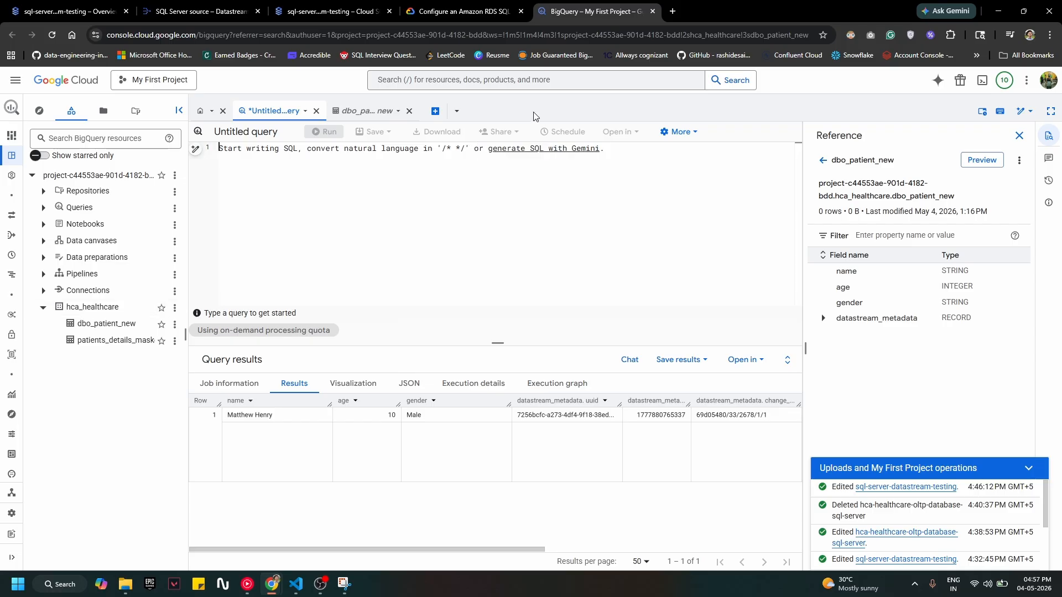
{"action": "left_click", "coordinate": [359, 4]}
{"action": "left_click", "coordinate": [202, 11]}
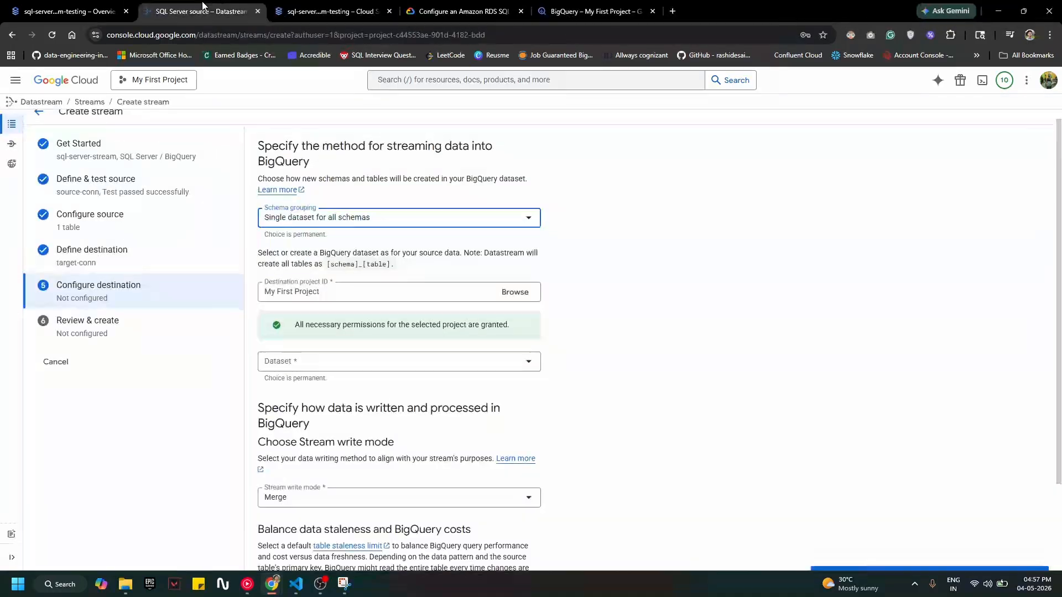
{"action": "left_click", "coordinate": [398, 222]}
{"action": "left_click", "coordinate": [367, 223]}
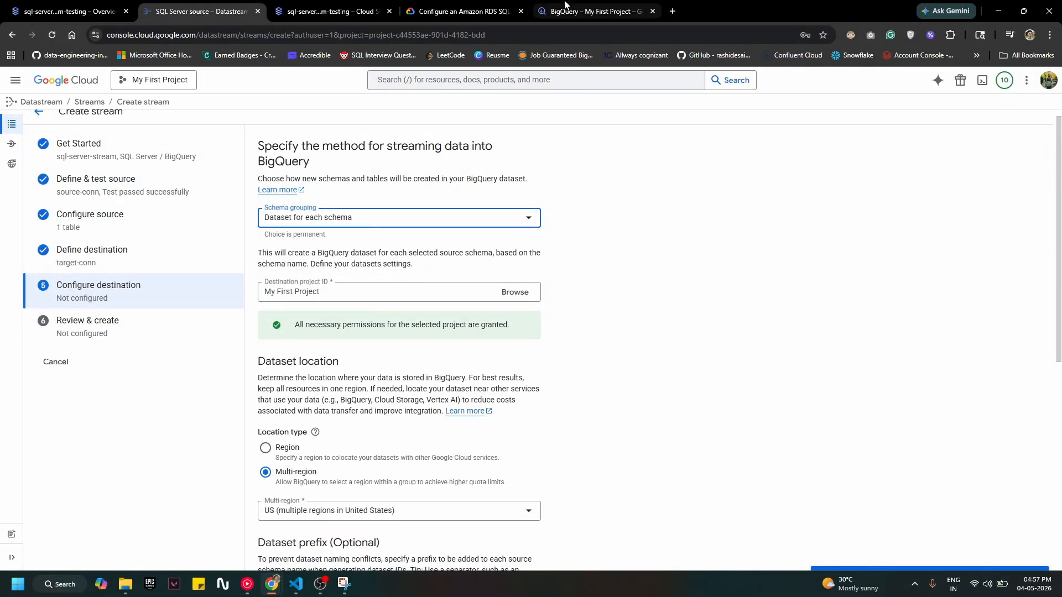
Compare the hca_healthcare dataset in BigQuery with the source schemas in Cloud SQL Studio and return to the stream setup.
{"action": "left_click", "coordinate": [594, 11]}
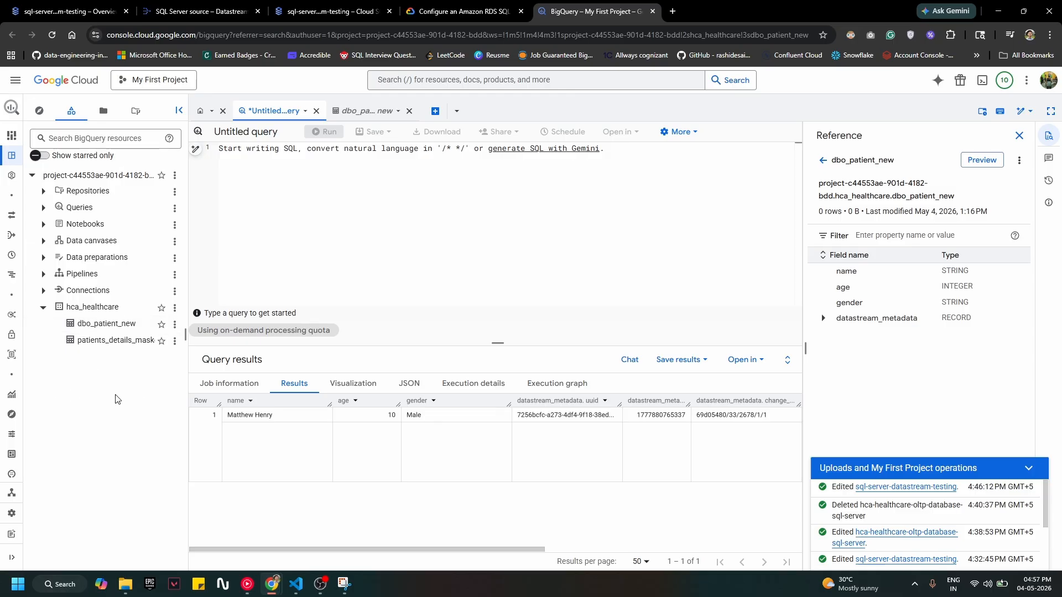
{"action": "left_click", "coordinate": [459, 11]}
{"action": "left_click", "coordinate": [344, 7]}
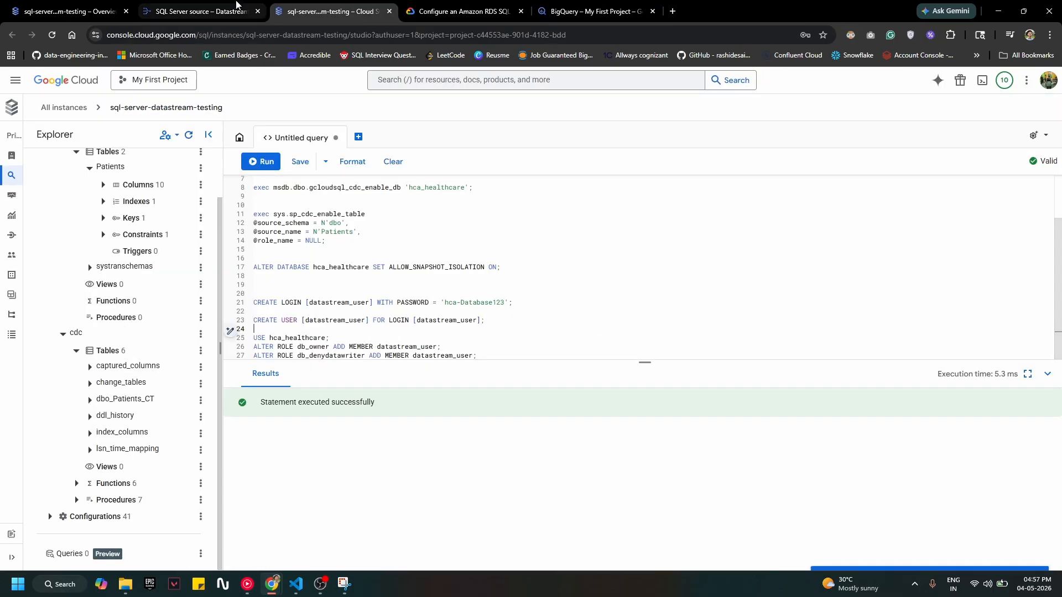
{"action": "left_click", "coordinate": [252, 12]}
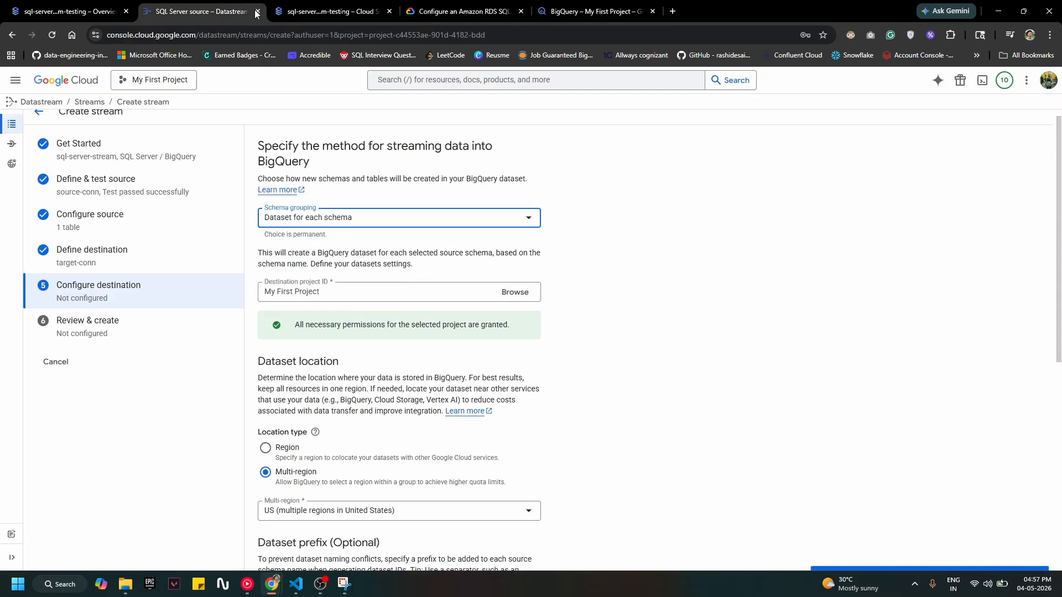
Group all schemas into a single dataset and choose hca_healthcare as the destination dataset.
{"action": "left_click", "coordinate": [394, 223]}
{"action": "left_click", "coordinate": [371, 243]}
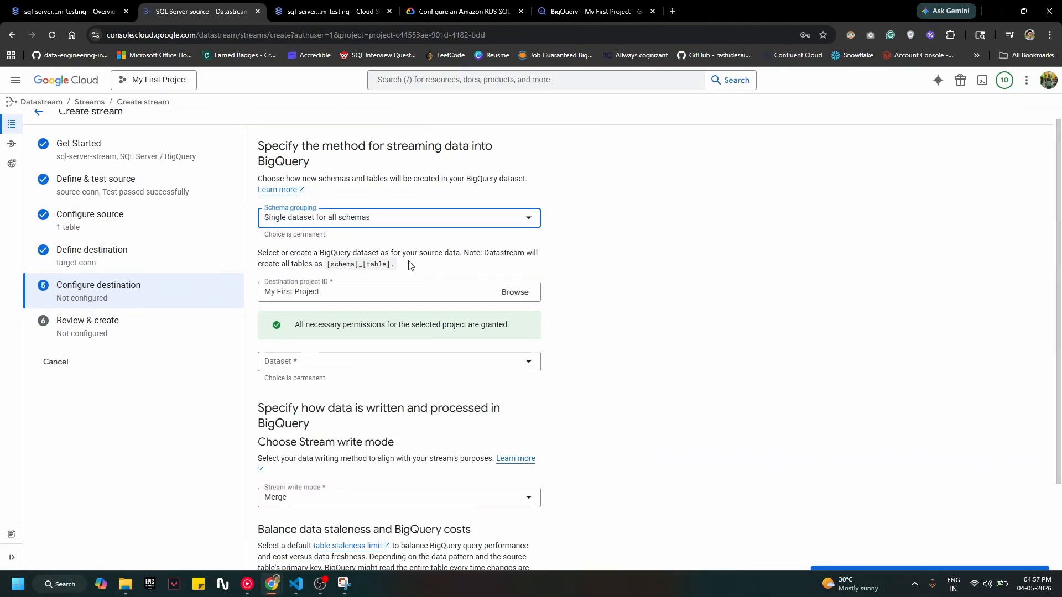
{"action": "scroll", "coordinate": [437, 339], "scroll_direction": "down", "scroll_amount": 2}
{"action": "left_click", "coordinate": [387, 252]}
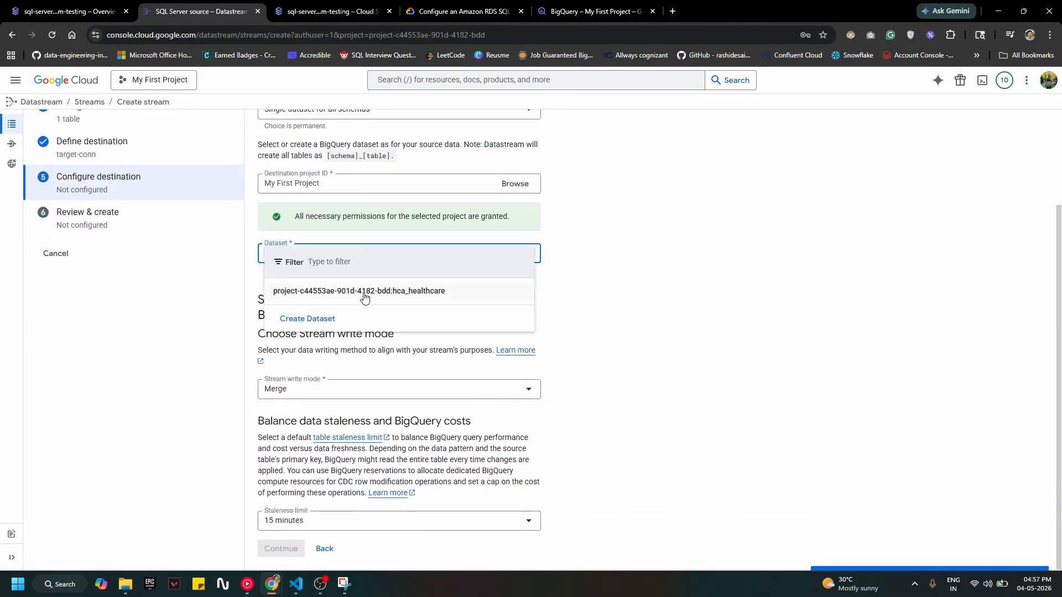
{"action": "left_click", "coordinate": [363, 293]}
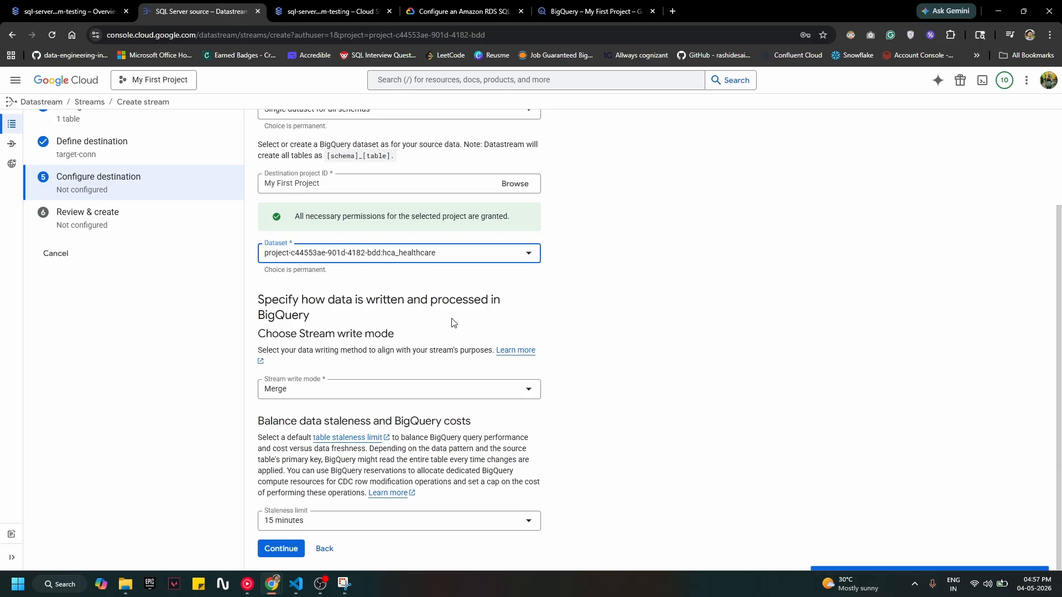
Keep the stream write mode as Merge, set the staleness limit to 0 seconds and continue to the review.
{"action": "left_click", "coordinate": [334, 391]}
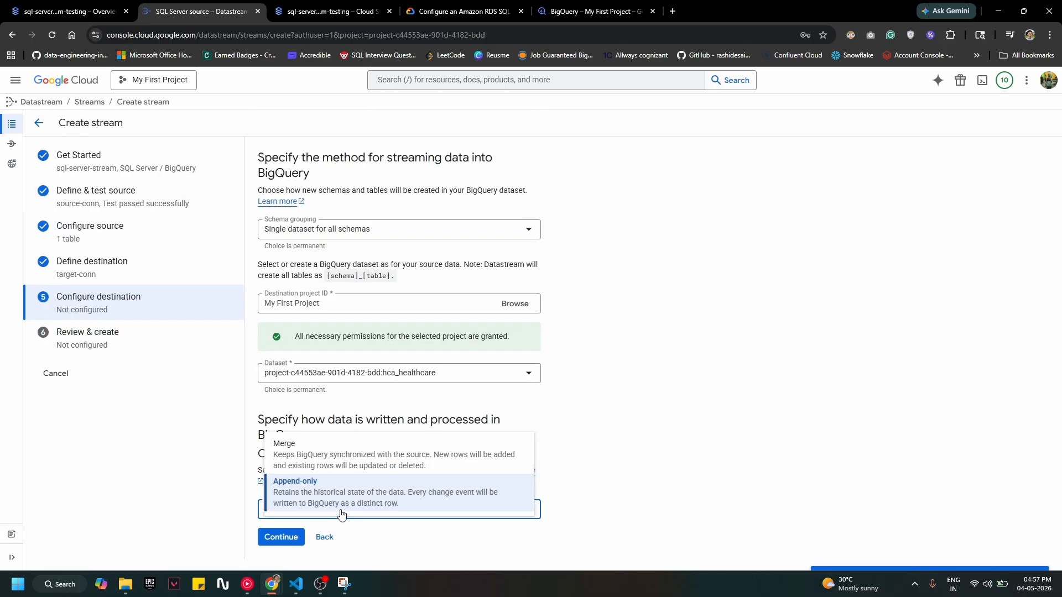
{"action": "left_click", "coordinate": [334, 460]}
{"action": "scroll", "coordinate": [396, 471], "scroll_direction": "down", "scroll_amount": 2}
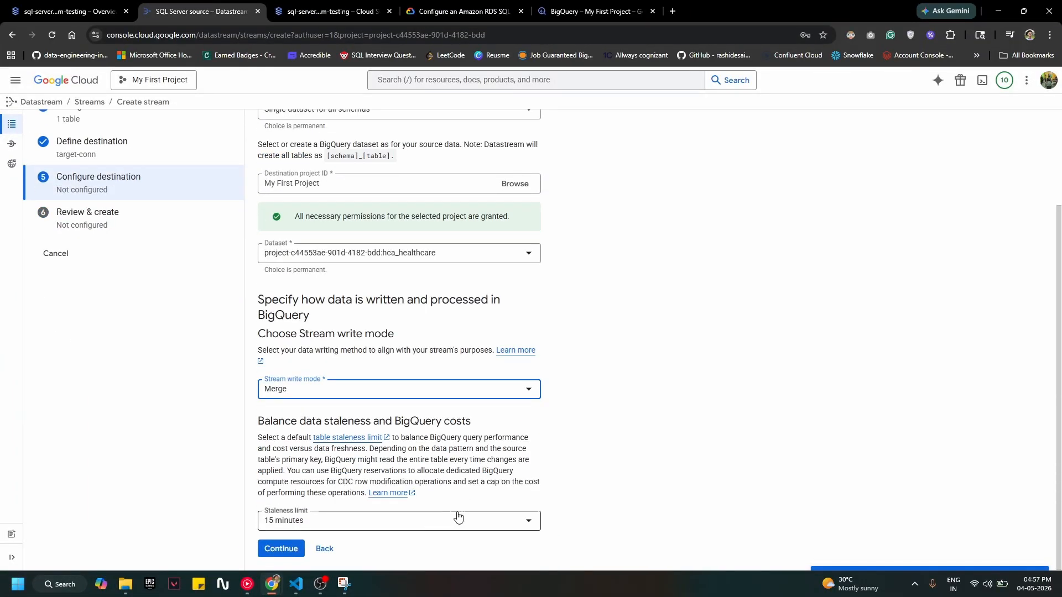
{"action": "left_click", "coordinate": [423, 522]}
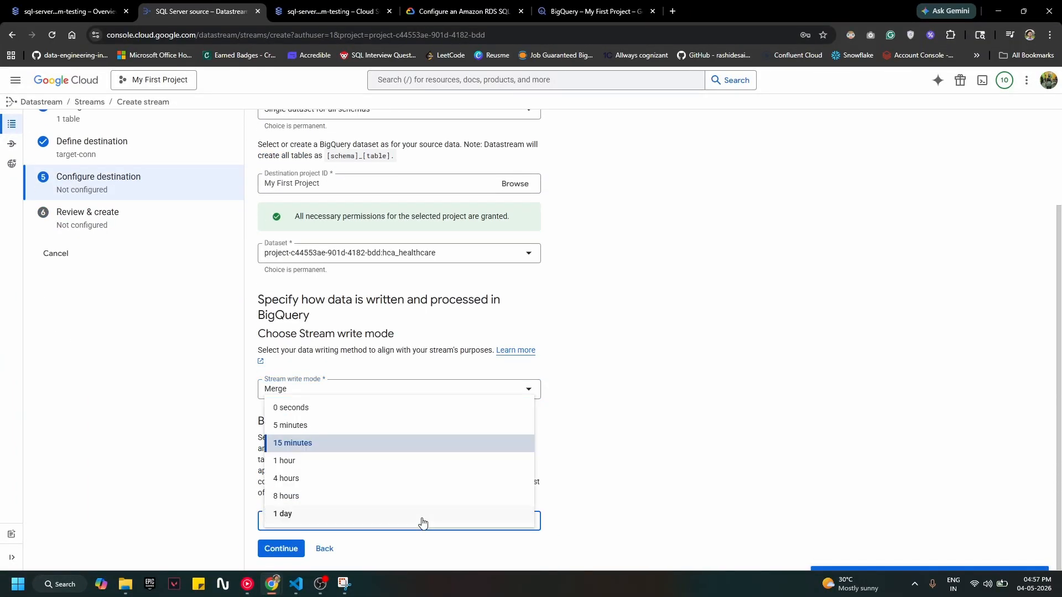
{"action": "left_click", "coordinate": [384, 409]}
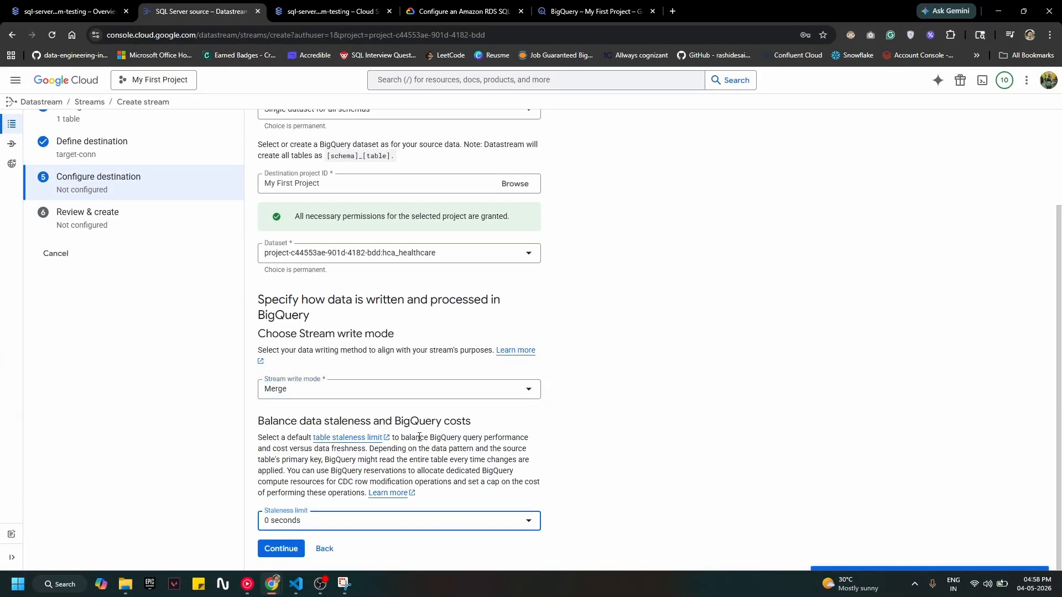
{"action": "left_click", "coordinate": [293, 549]}
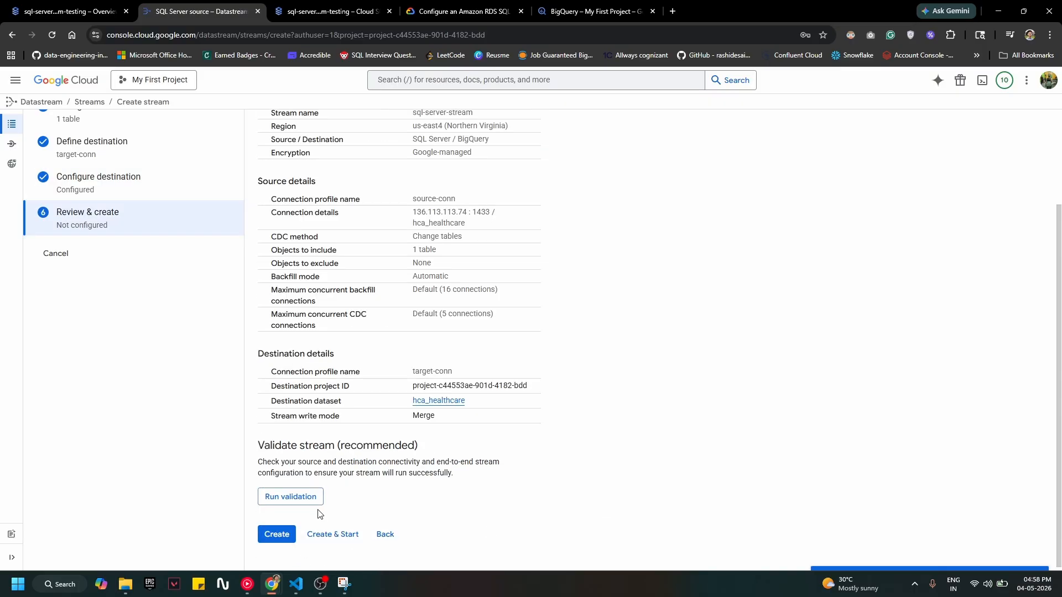
Validate the stream configuration, then create and start the stream.
{"action": "left_click", "coordinate": [307, 497]}
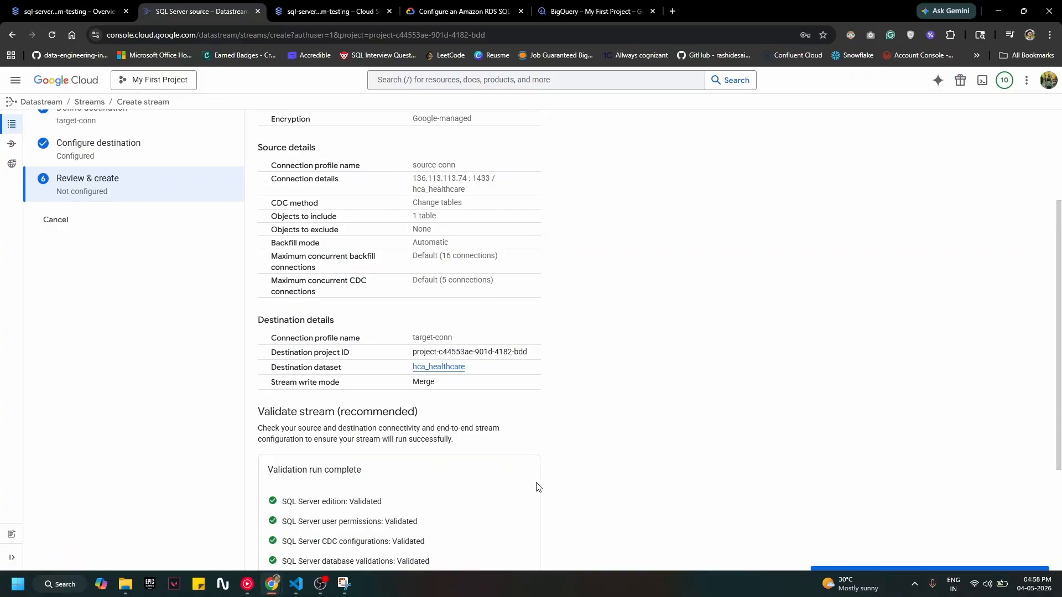
{"action": "scroll", "coordinate": [623, 408], "scroll_direction": "down", "scroll_amount": 3}
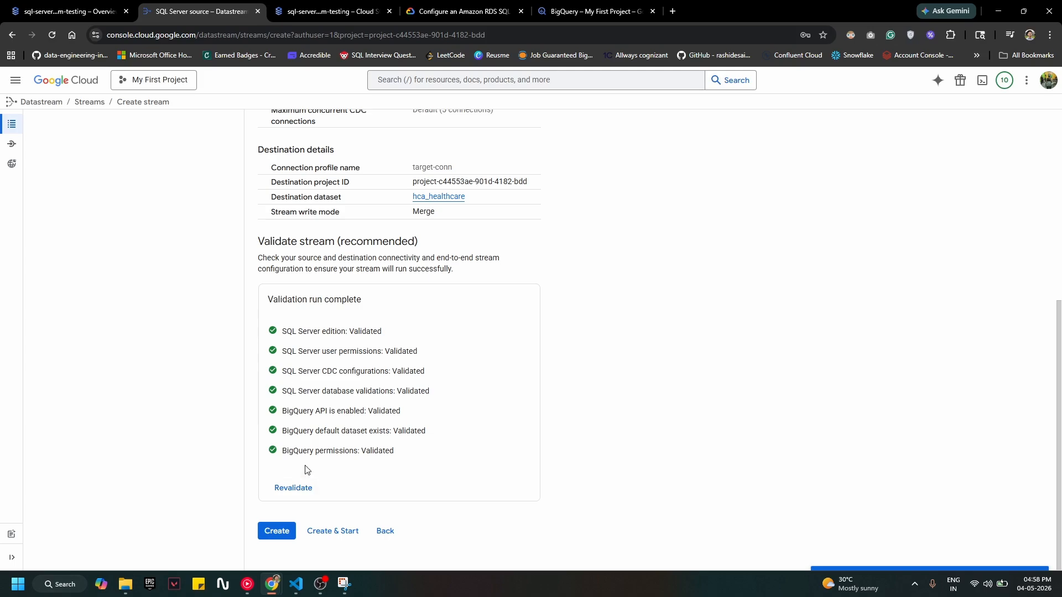
{"action": "left_click", "coordinate": [348, 534]}
{"action": "left_click", "coordinate": [648, 363]}
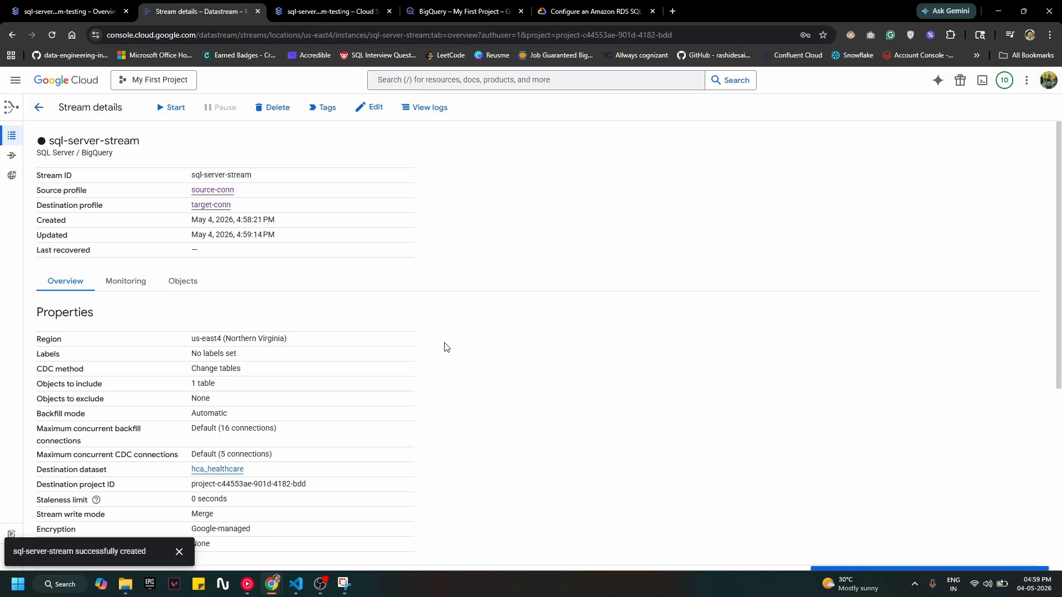
Examine the new stream's properties, status, monitoring and objects, and reload its details page.
{"action": "scroll", "coordinate": [214, 265], "scroll_direction": "down", "scroll_amount": 1}
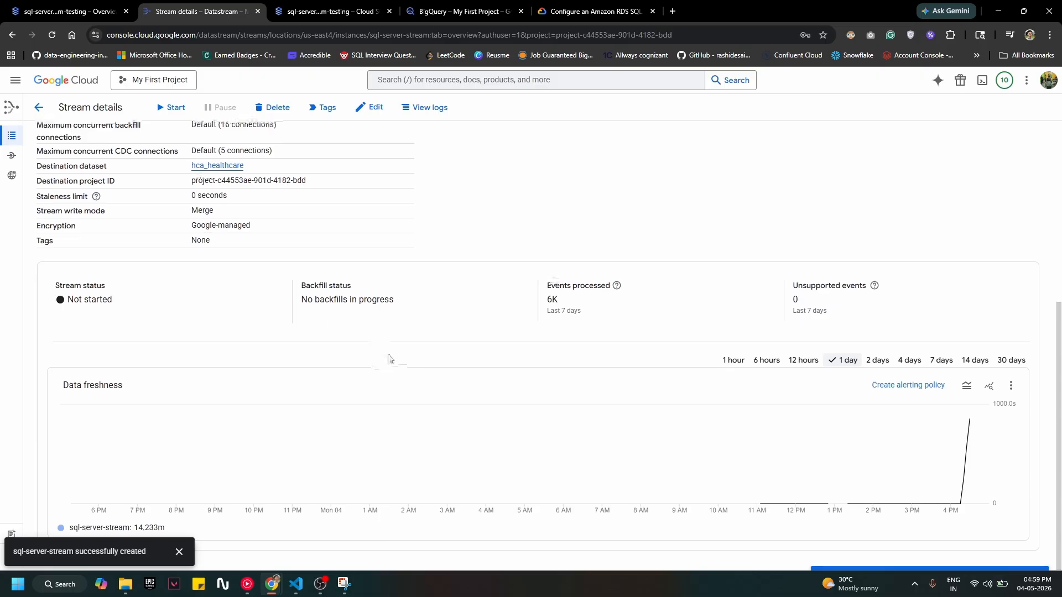
{"action": "scroll", "coordinate": [388, 358], "scroll_direction": "up", "scroll_amount": 5}
{"action": "scroll", "coordinate": [388, 358], "scroll_direction": "down", "scroll_amount": 5}
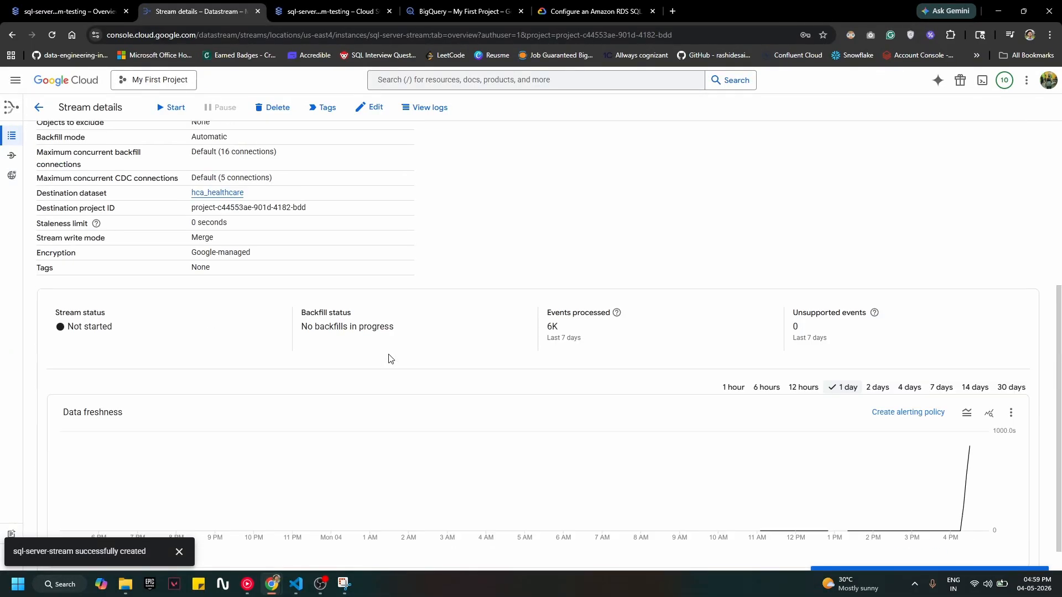
{"action": "scroll", "coordinate": [388, 356], "scroll_direction": "up", "scroll_amount": 5}
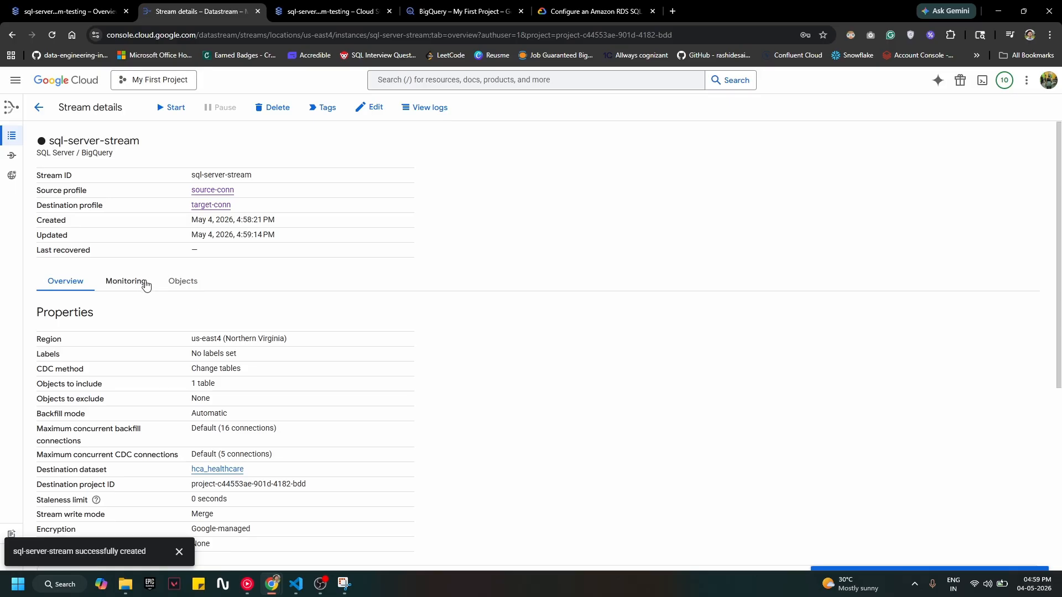
{"action": "left_click", "coordinate": [142, 280]}
{"action": "left_click", "coordinate": [194, 286]}
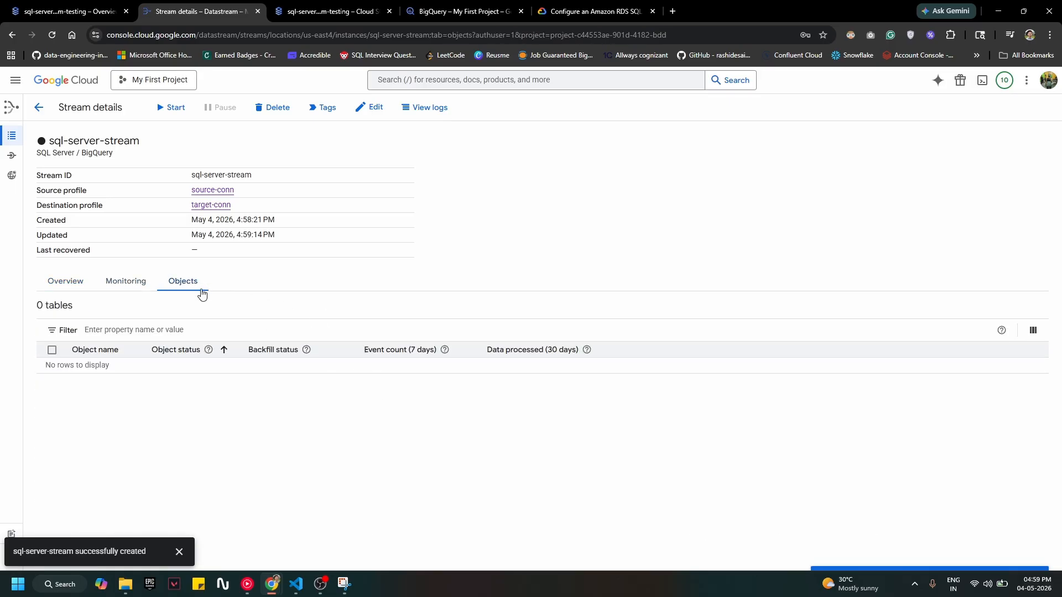
{"action": "left_click", "coordinate": [52, 34]}
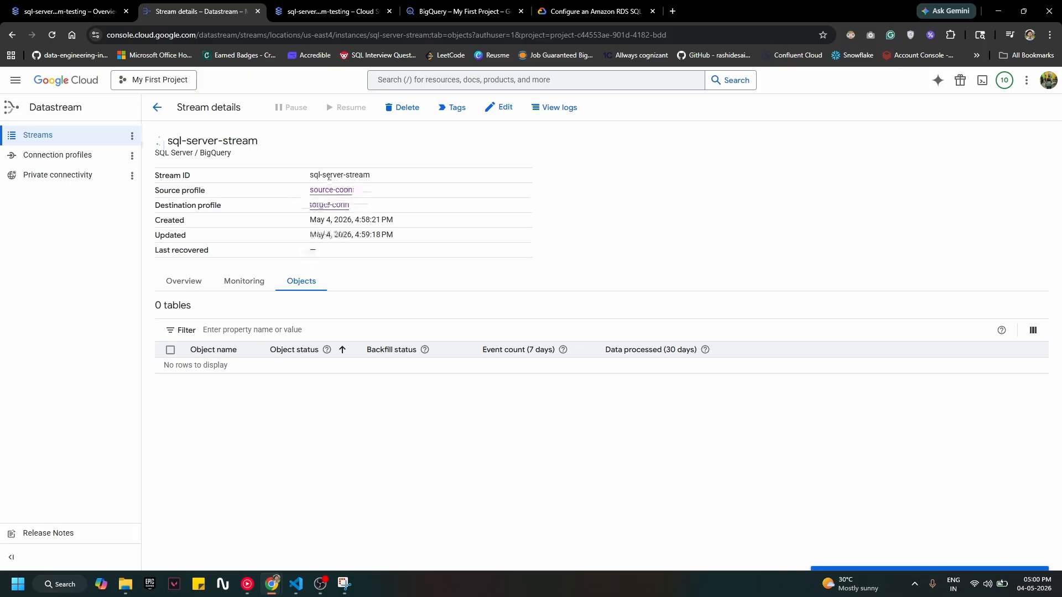
Check the hca_healthcare dataset in BigQuery and return to the stream's object list to examine the dbo.Patients replication status.
{"action": "left_click", "coordinate": [442, 12]}
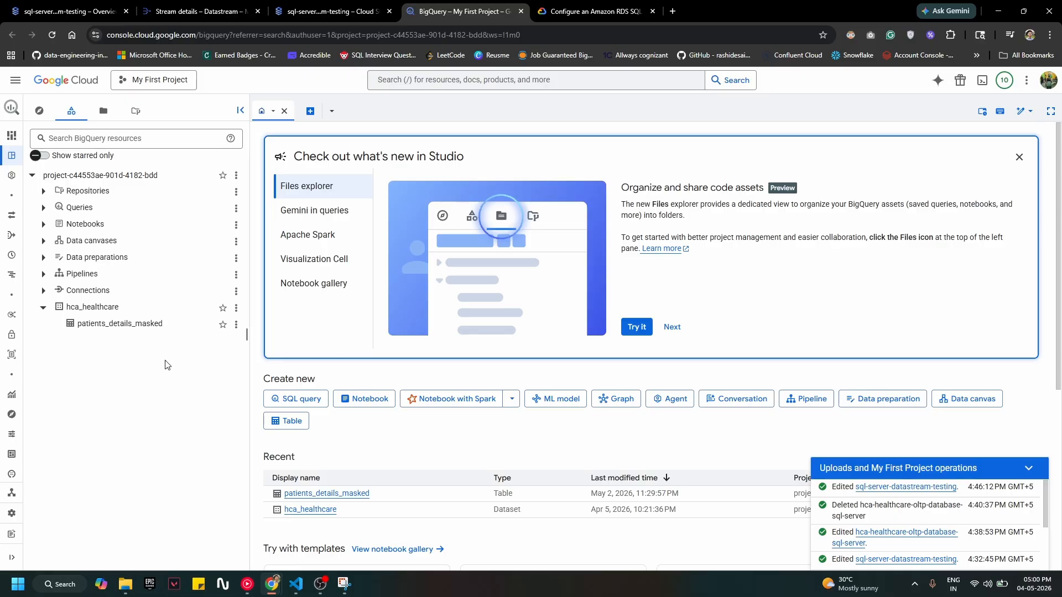
{"action": "left_click", "coordinate": [666, 333]}
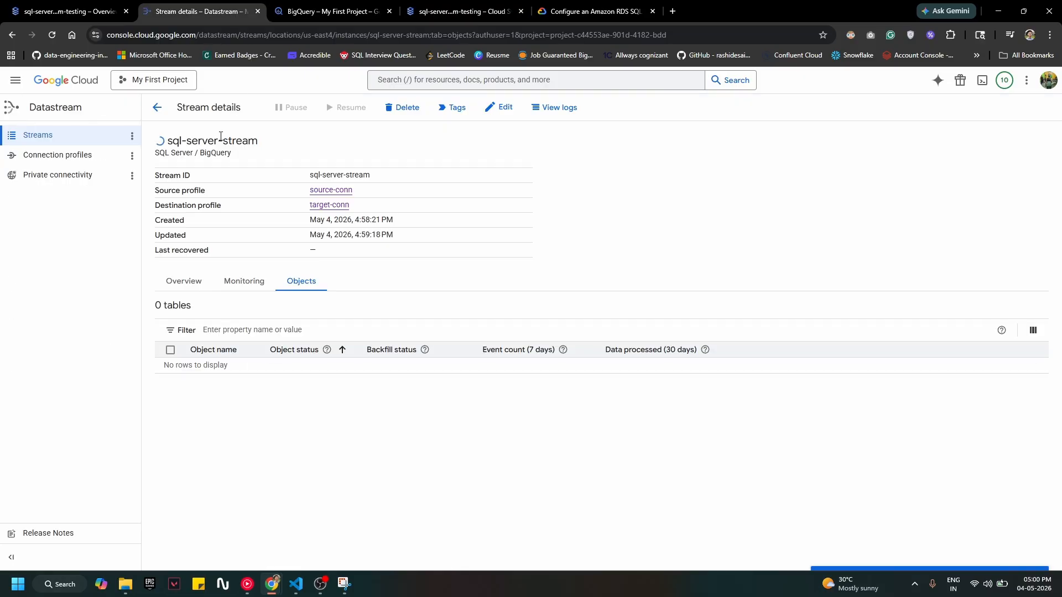
{"action": "left_click", "coordinate": [555, 114]}
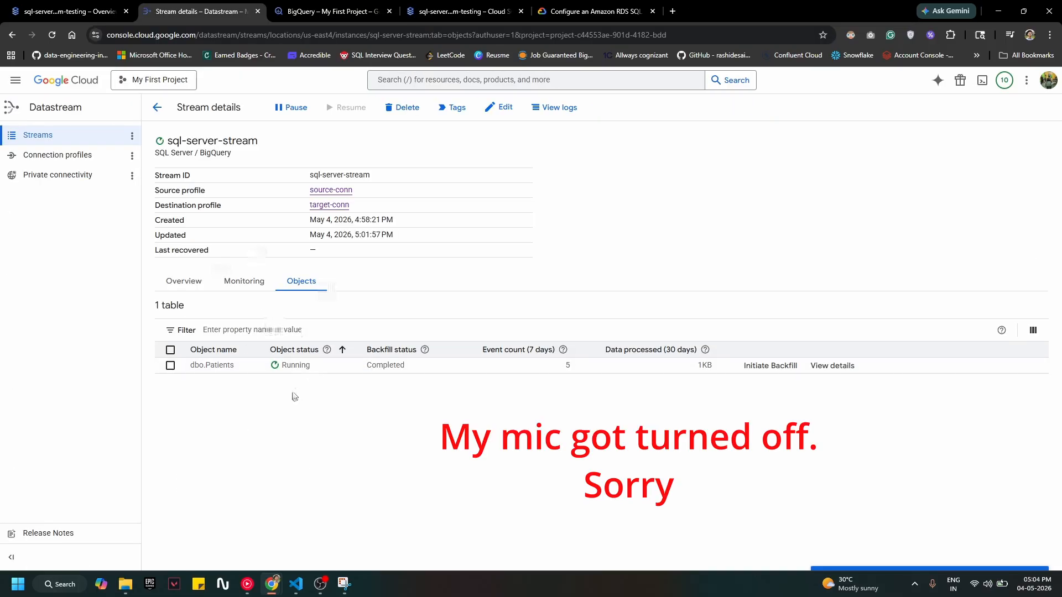
{"action": "left_click_drag", "start_coordinate": [580, 369], "coordinate": [539, 370]}
Switch to BigQuery, close the home page, expand the project's hca_healthcare dataset and start a query on dbo_Patients.
{"action": "key", "text": "ctrl+Tab"}
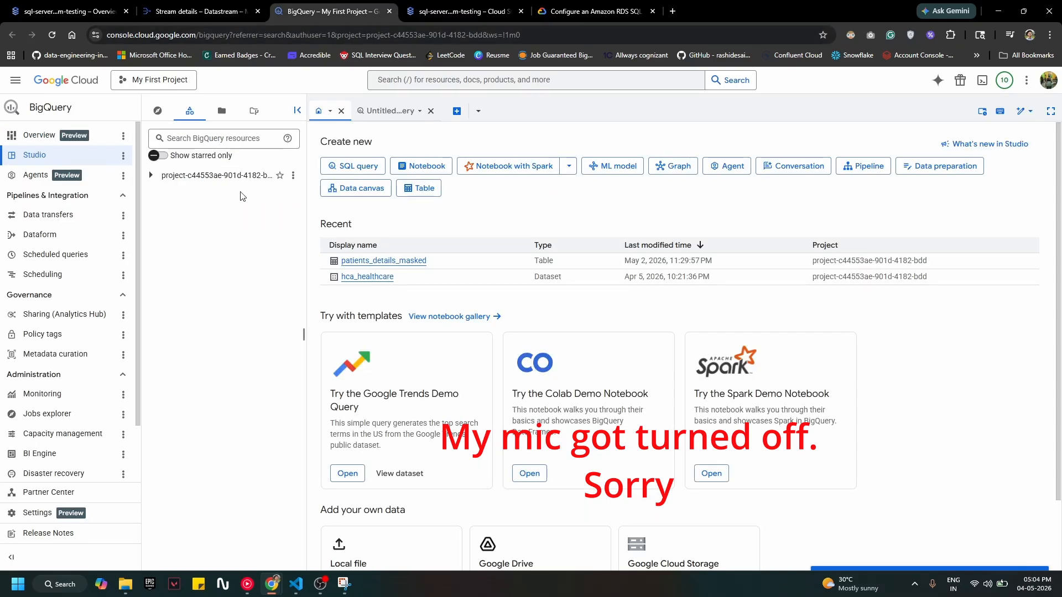
{"action": "left_click", "coordinate": [341, 111]}
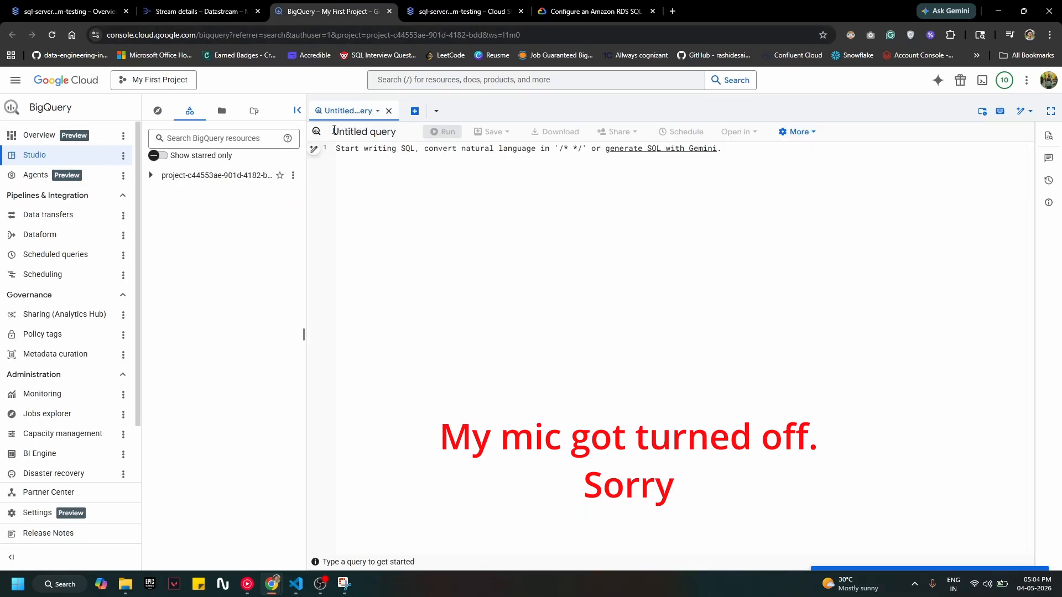
{"action": "left_click", "coordinate": [151, 175]}
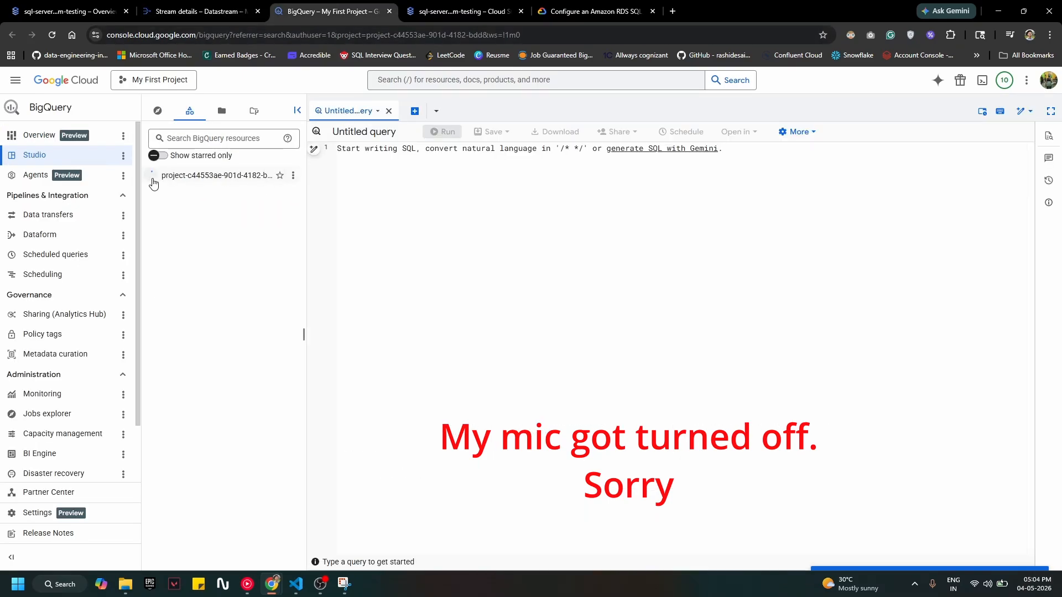
{"action": "left_click", "coordinate": [12, 80]}
{"action": "left_click", "coordinate": [191, 279]}
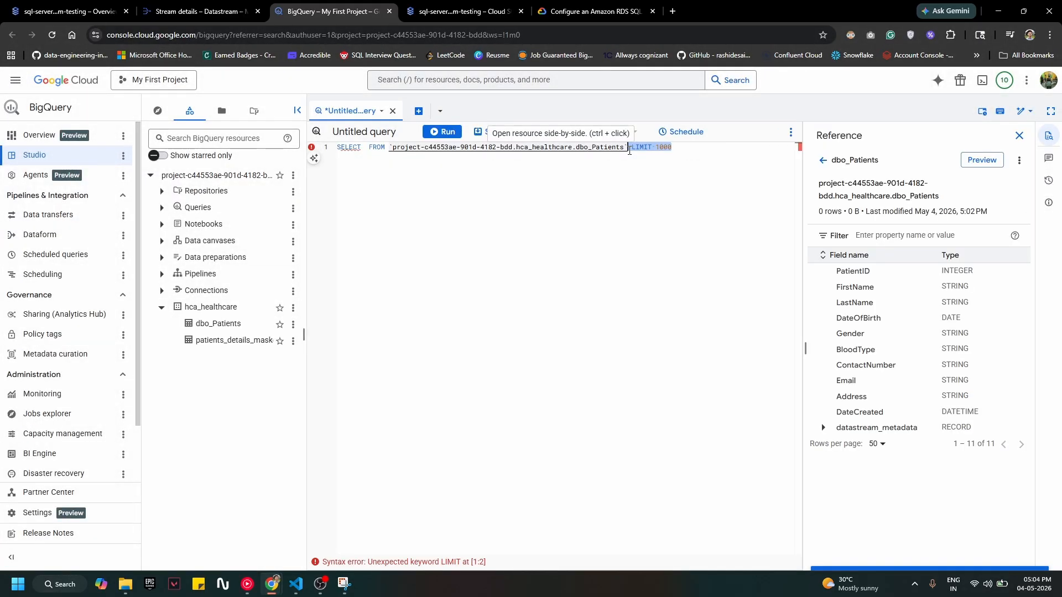
Remove the LIMIT clause, select all columns with * from hca_healthcare.dbo_Patients and run the query.
{"action": "key", "text": "BackSpace"}
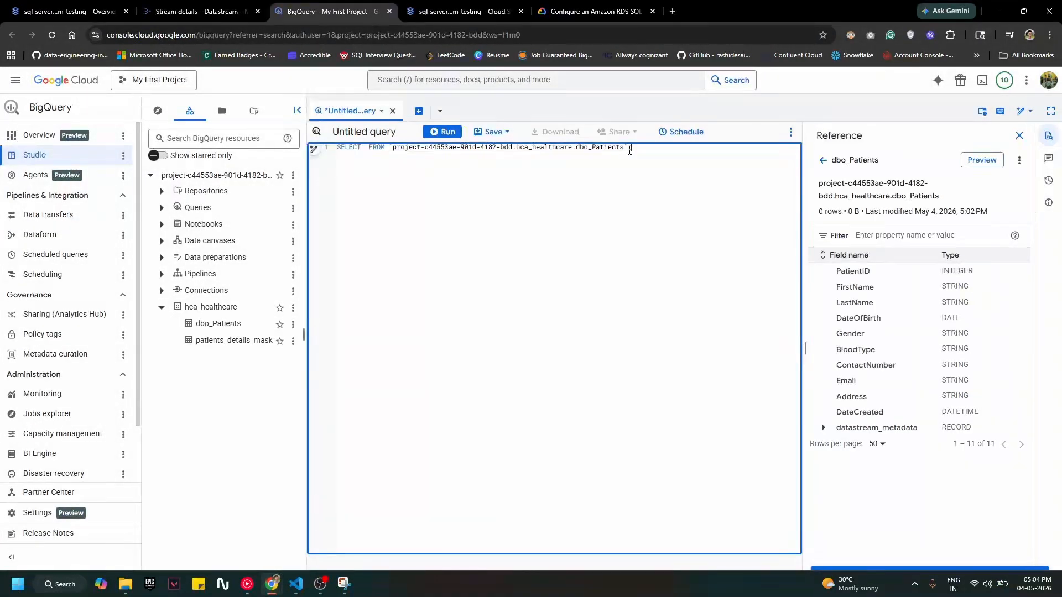
{"action": "left_click", "coordinate": [370, 148]}
{"action": "key", "text": "Return"}
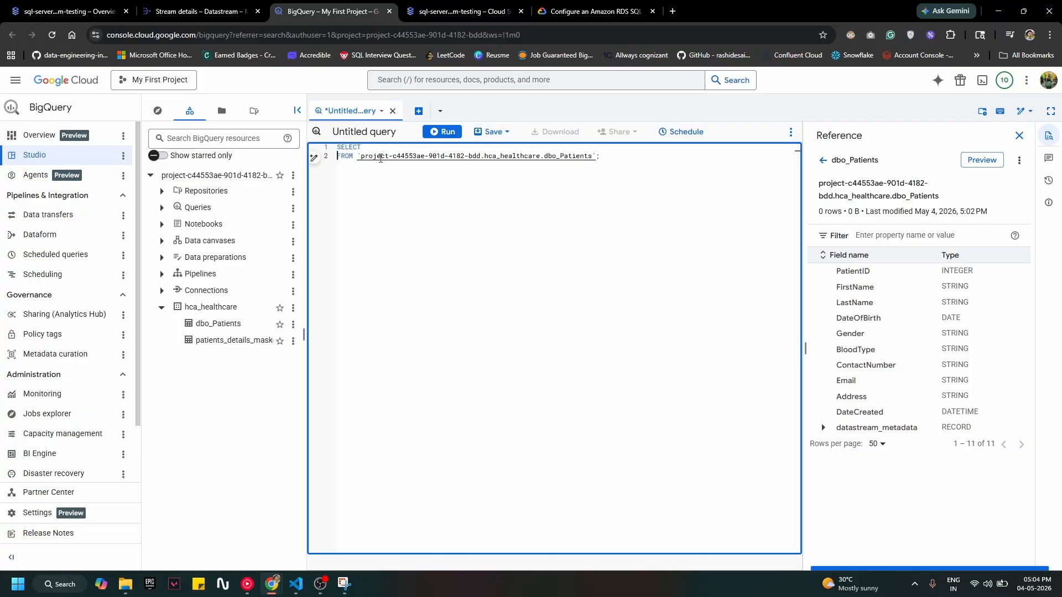
{"action": "type", "text": "*"}
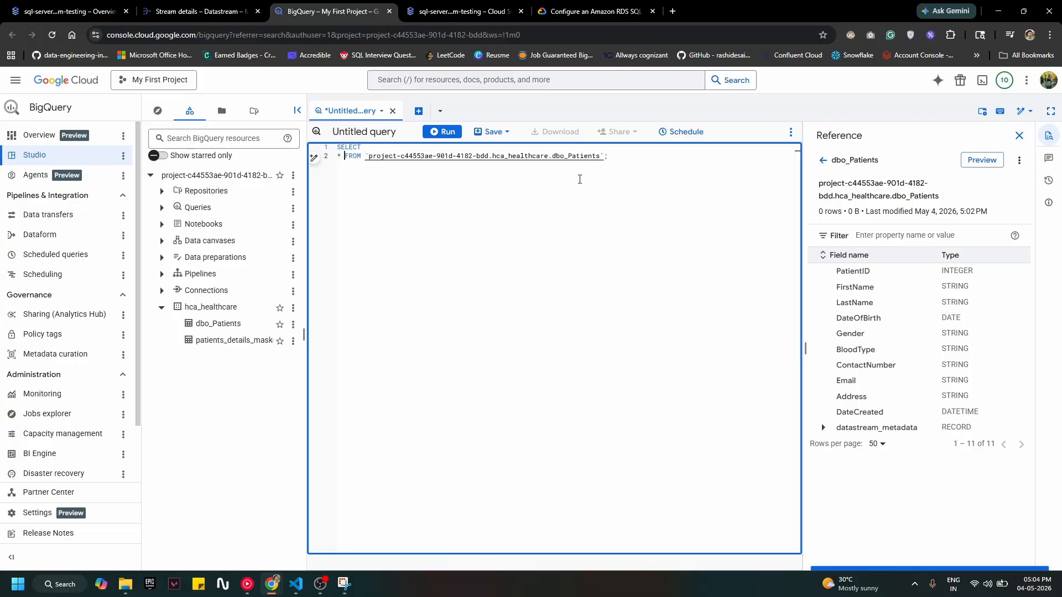
{"action": "key", "text": "End"}
{"action": "left_click", "coordinate": [445, 132]}
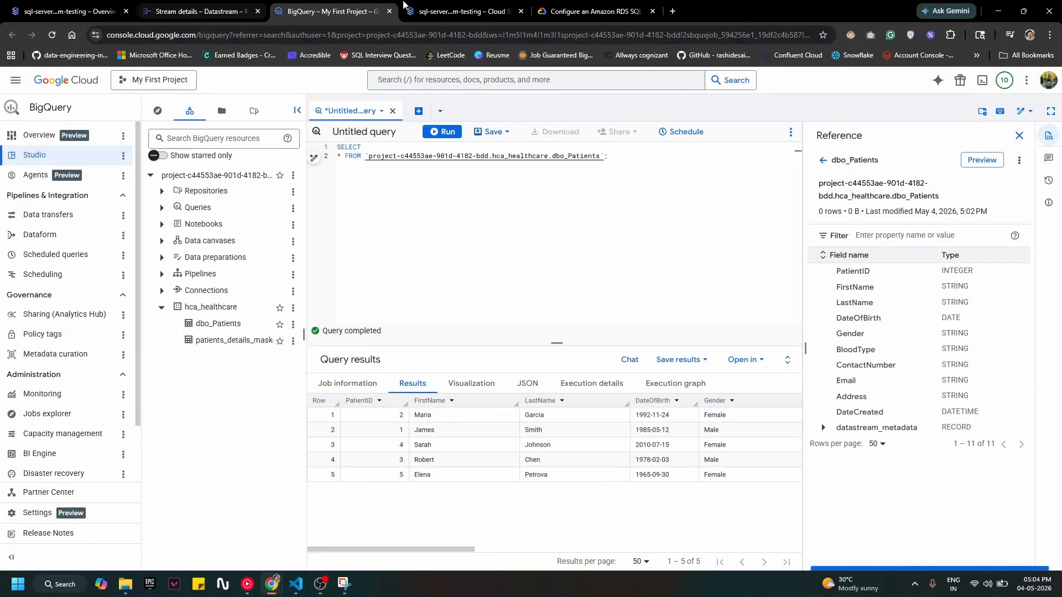
Switch to Cloud SQL Studio and run SELECT * FROM dbo.Patients in a new query.
{"action": "left_click", "coordinate": [459, 11]}
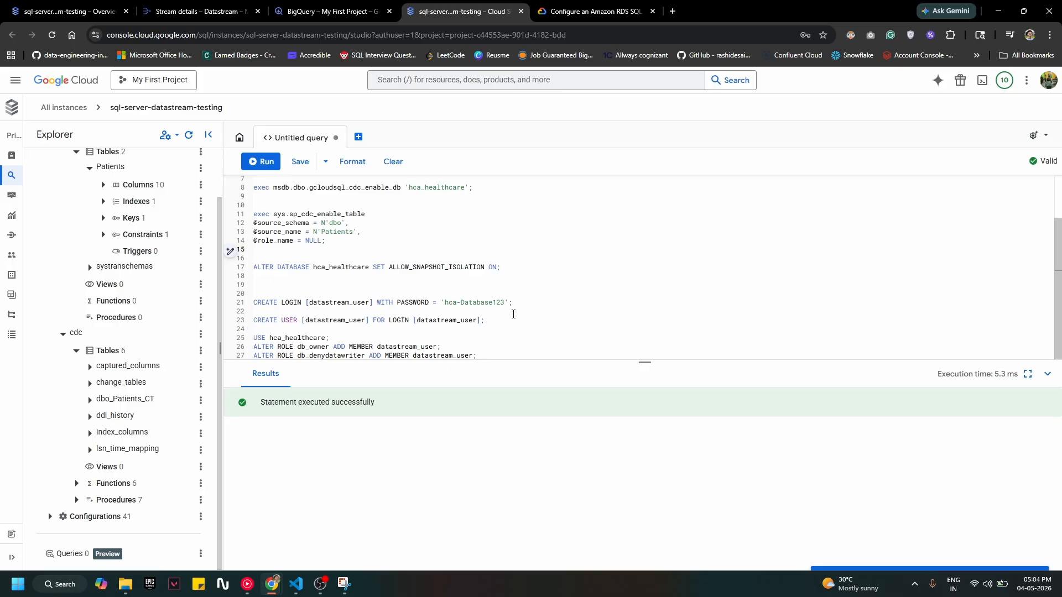
{"action": "scroll", "coordinate": [513, 314], "scroll_direction": "up", "scroll_amount": 1}
{"action": "scroll", "coordinate": [501, 319], "scroll_direction": "down", "scroll_amount": 1}
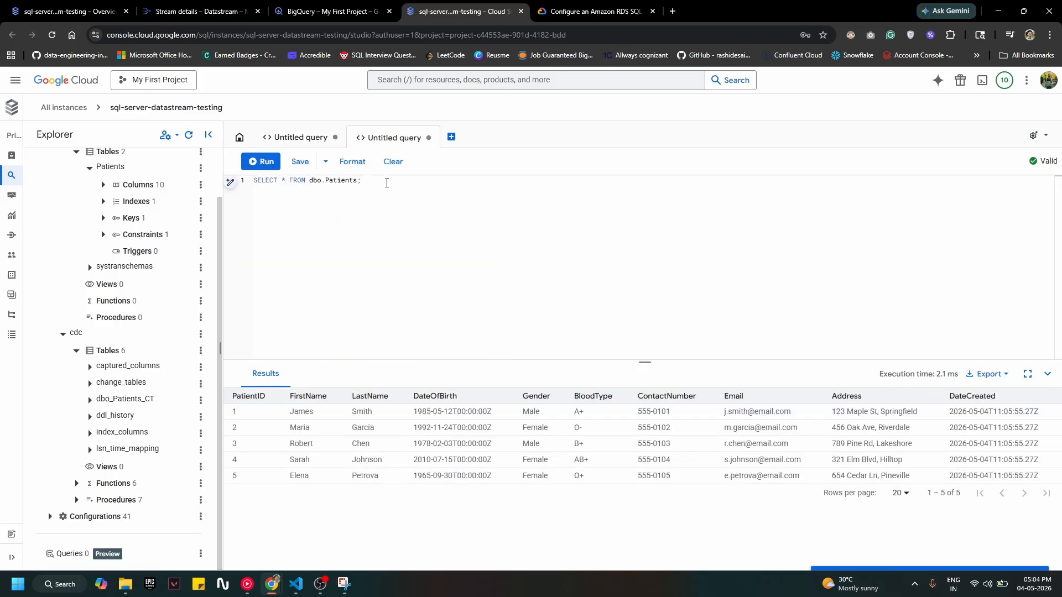
Begin an UPDATE dbo.Patients statement below the SELECT query, reusing its table name.
{"action": "left_click", "coordinate": [387, 183]}
{"action": "key", "text": "Return"}
{"action": "key", "text": "Return"}
{"action": "type", "text": "UPDATE"}
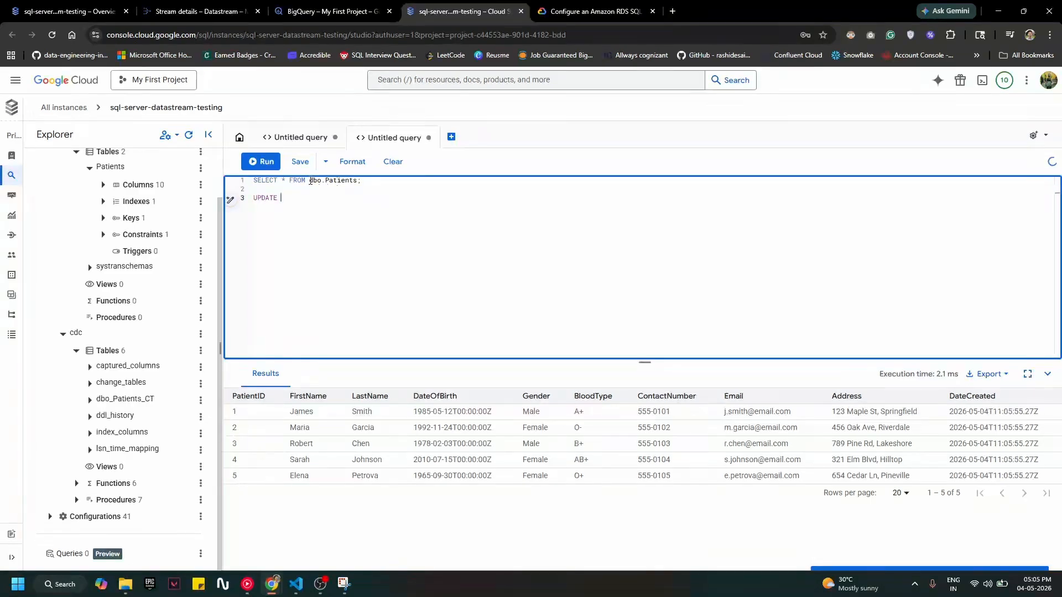
{"action": "left_click_drag", "start_coordinate": [310, 181], "coordinate": [359, 180]}
{"action": "key", "text": "ctrl+c"}
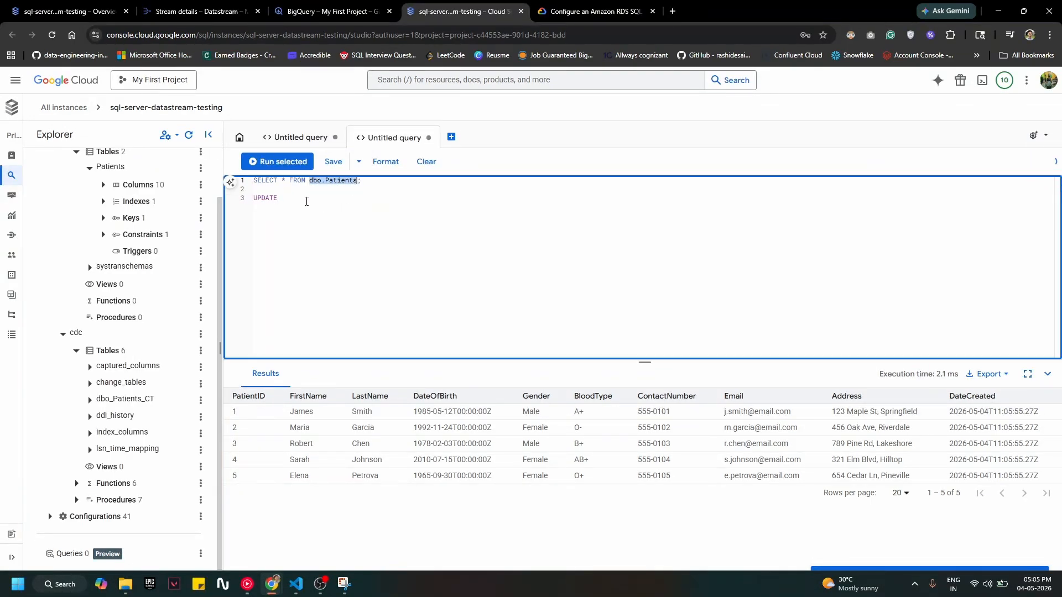
{"action": "left_click", "coordinate": [306, 198]}
{"action": "key", "text": "ctrl+v"}
{"action": "key", "text": "Return"}
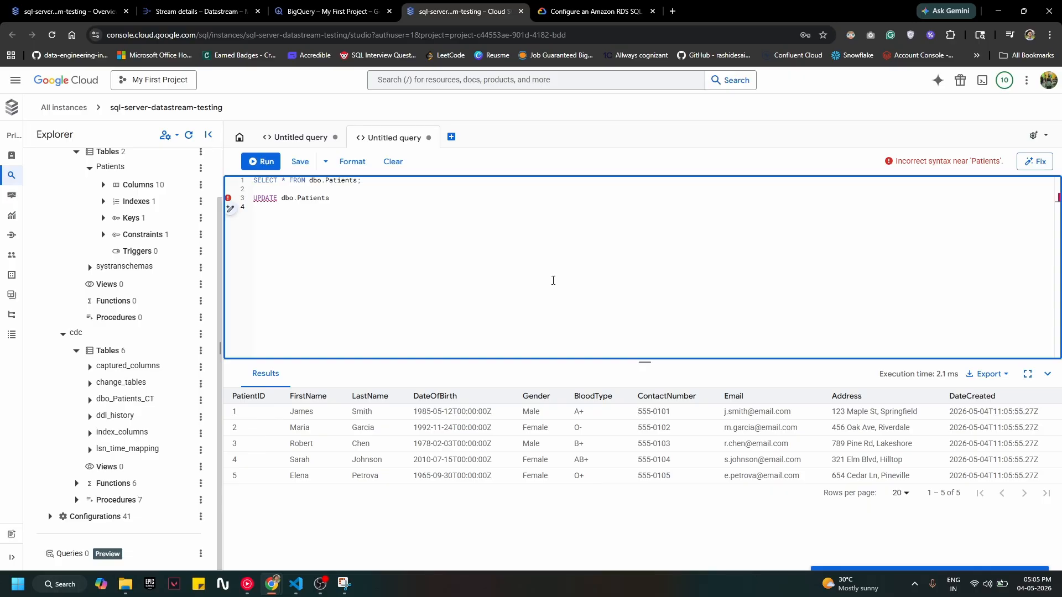
Complete the update statement with SET Gender = 'Female' and WHERE PatientID = 1.
{"action": "type", "text": "SET "}
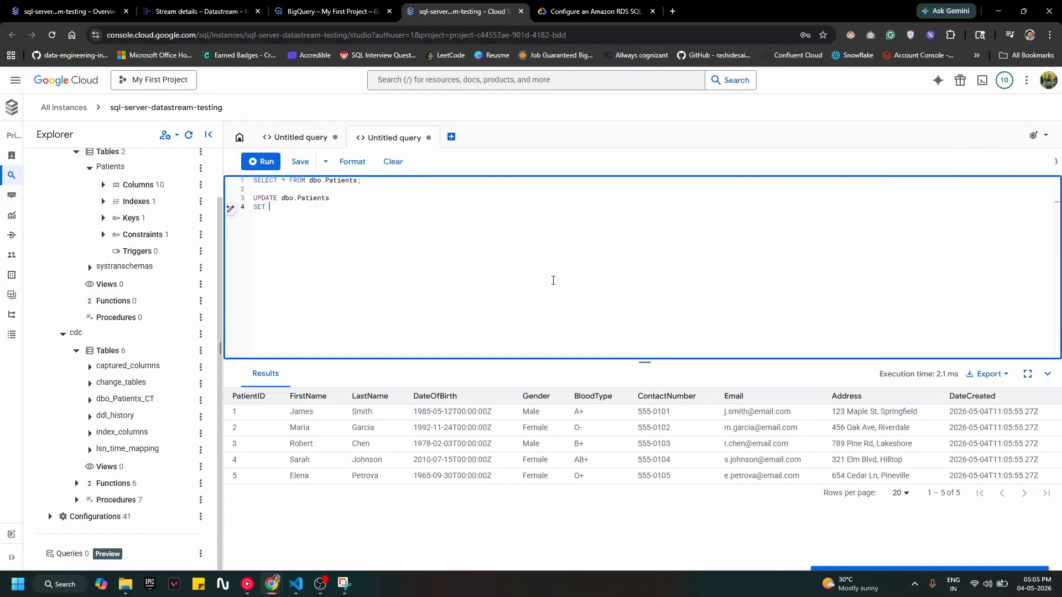
{"action": "type", "text": "Gender ="}
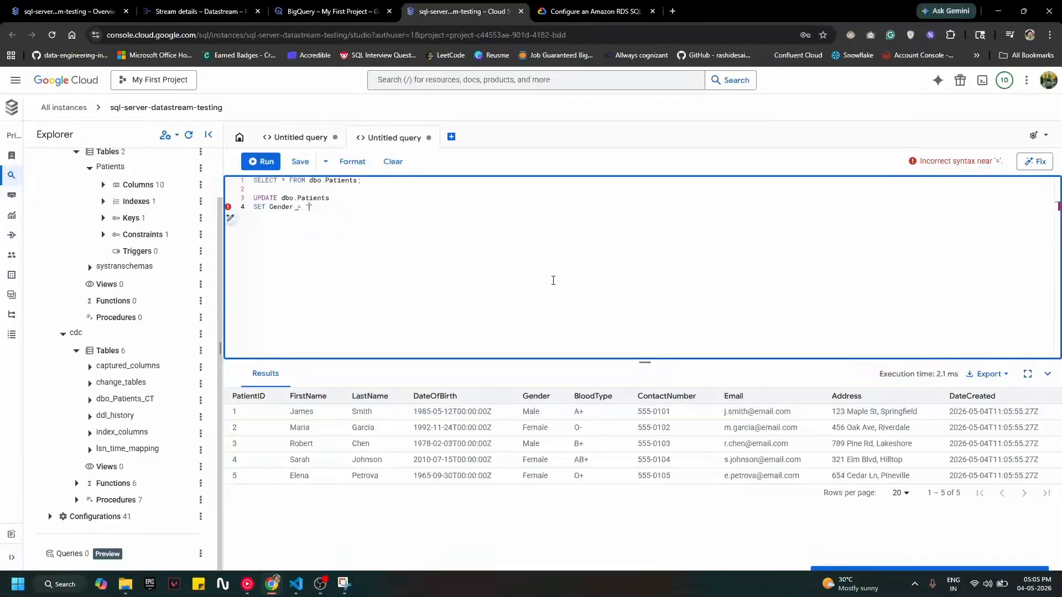
{"action": "type", "text": "FEMAL"}
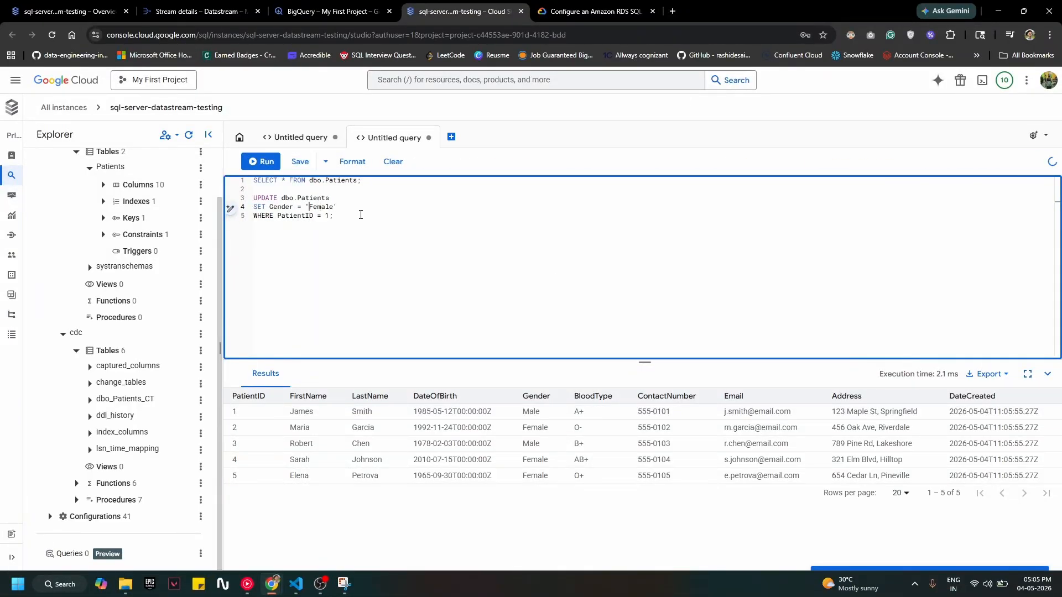
{"action": "key", "text": "BackSpace"}
{"action": "type", "text": "'"}
{"action": "left_click", "coordinate": [362, 216]}
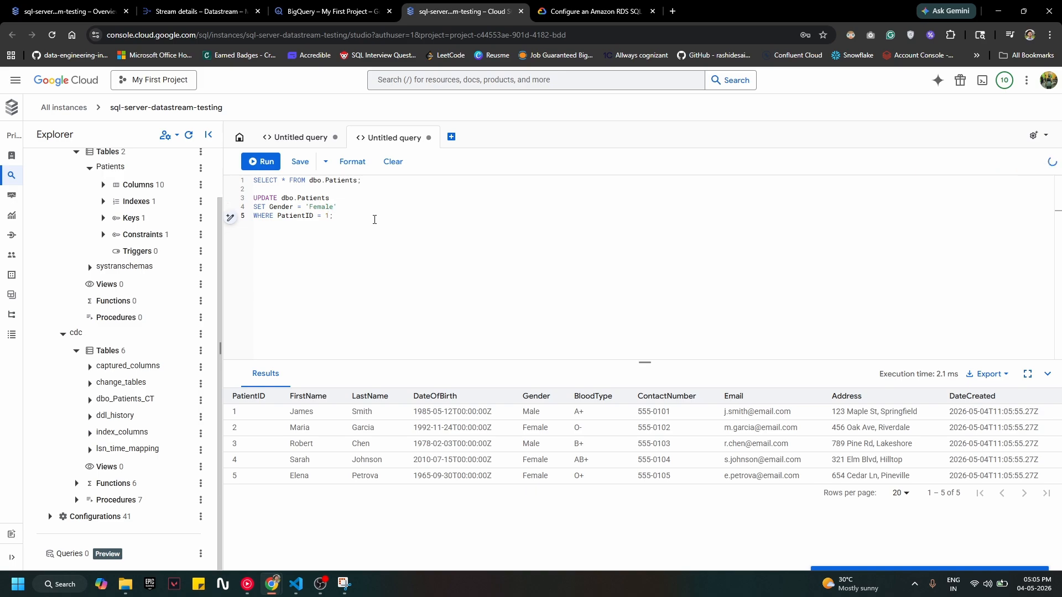
Run only the UPDATE statement and return to the stream's object list in Datastream.
{"action": "left_click_drag", "start_coordinate": [361, 218], "coordinate": [249, 197]}
{"action": "left_click", "coordinate": [262, 162]}
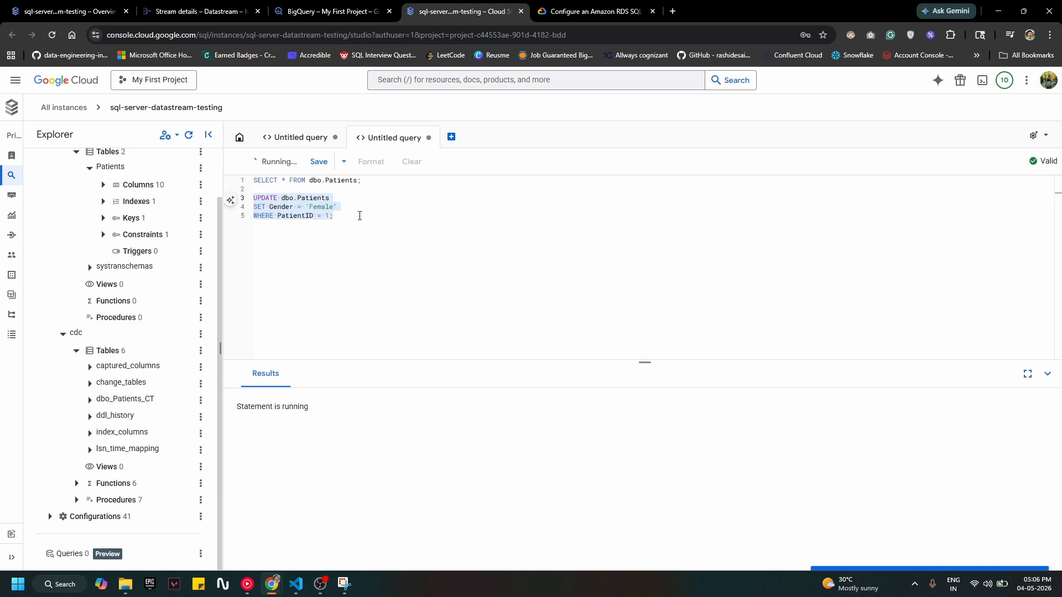
{"action": "key", "text": "ctrl+2"}
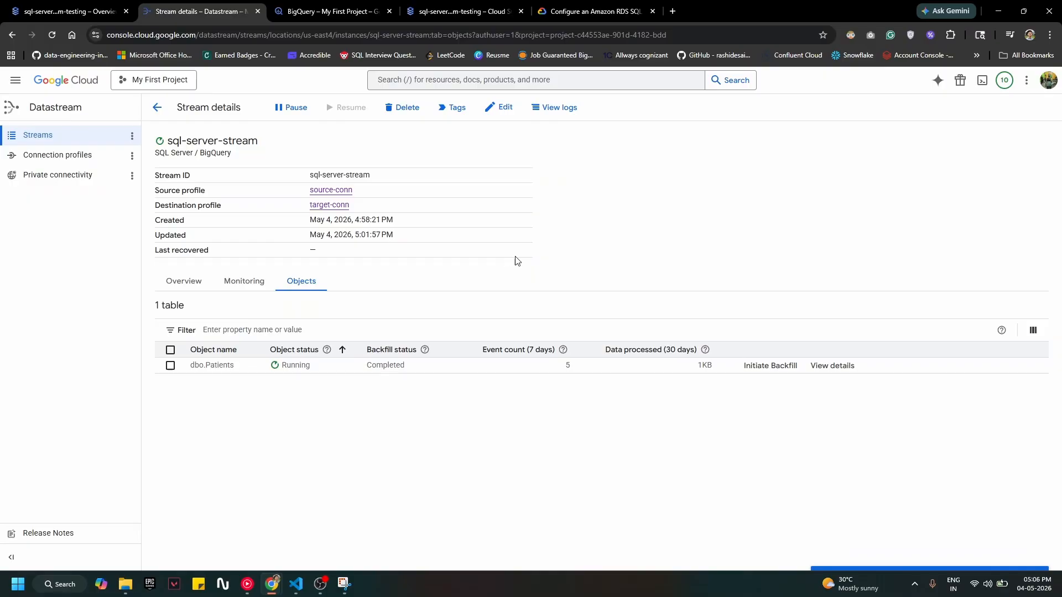
Query the cdc change table dbo_Patients_CT in Cloud SQL Studio and examine the change rows recorded for the update.
{"action": "left_click", "coordinate": [332, 11]}
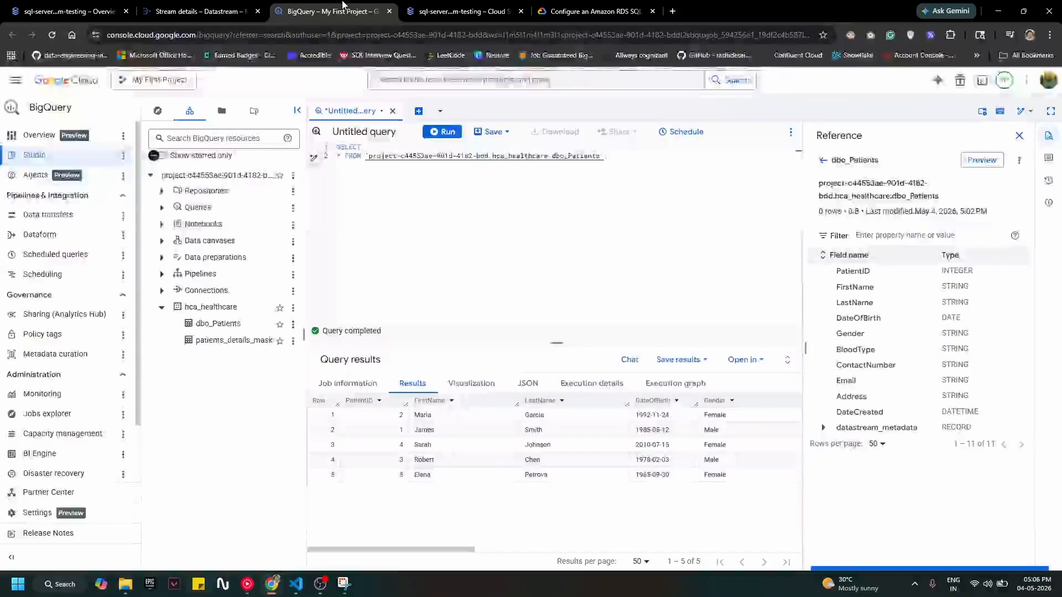
{"action": "left_click", "coordinate": [230, 5]}
{"action": "left_click", "coordinate": [316, 11]}
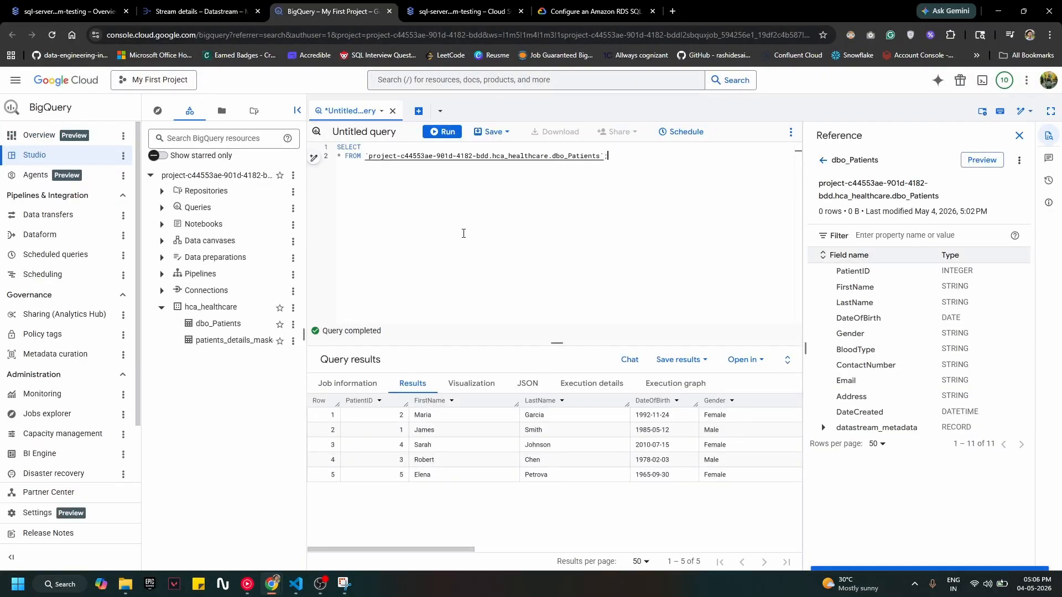
{"action": "left_click", "coordinate": [440, 7]}
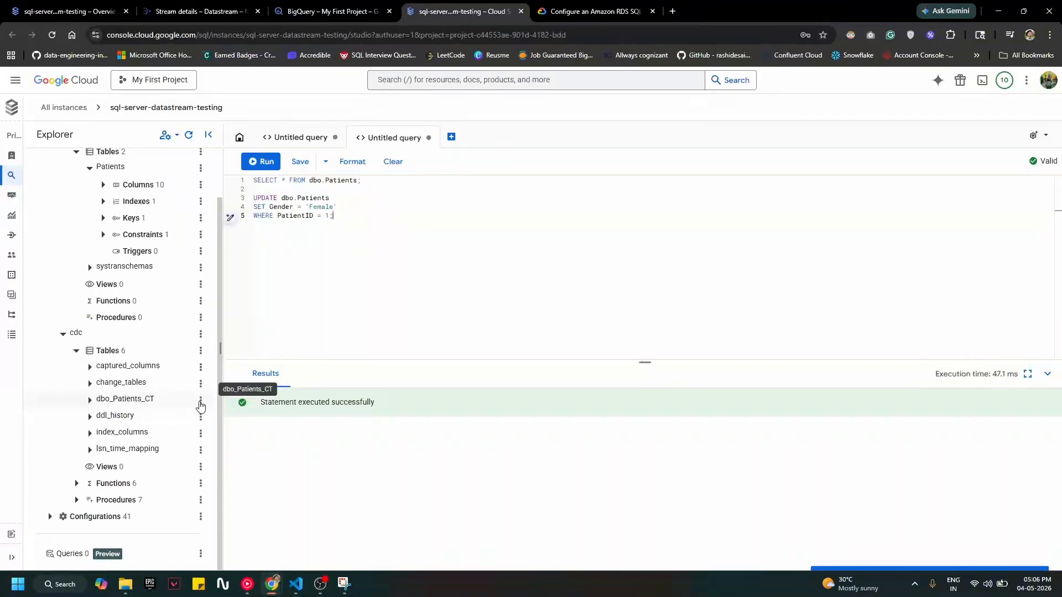
{"action": "left_click", "coordinate": [200, 401]}
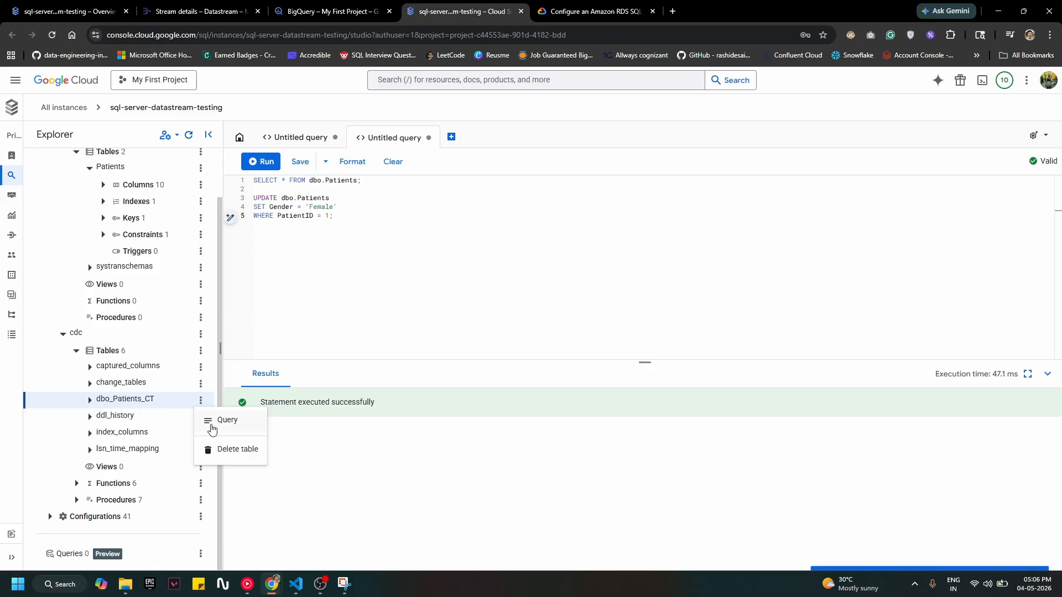
{"action": "left_click", "coordinate": [213, 424]}
{"action": "key", "text": "ctrl+a"}
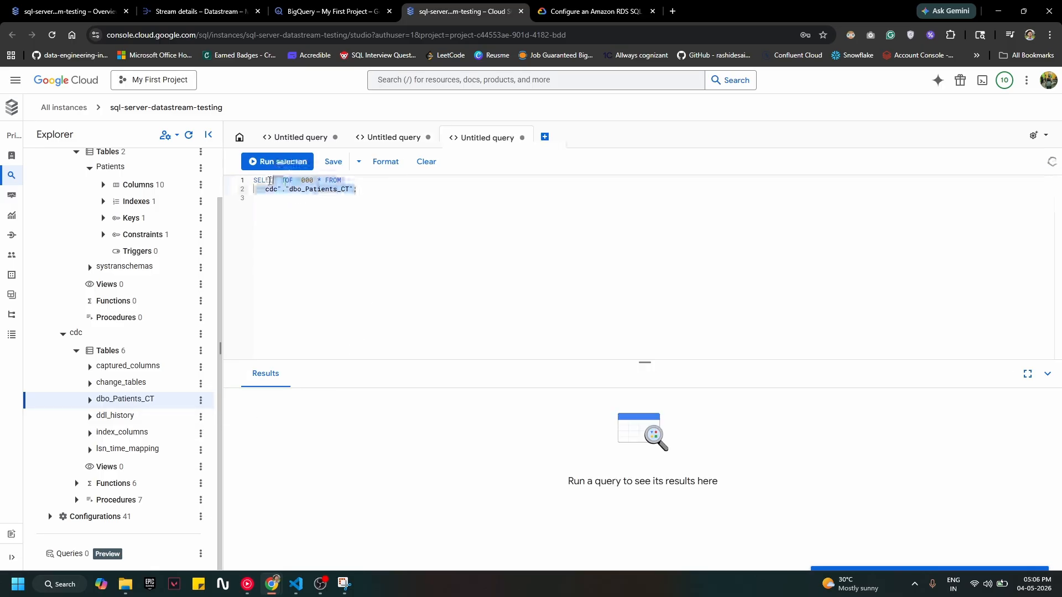
{"action": "key", "text": "ctrl+Return"}
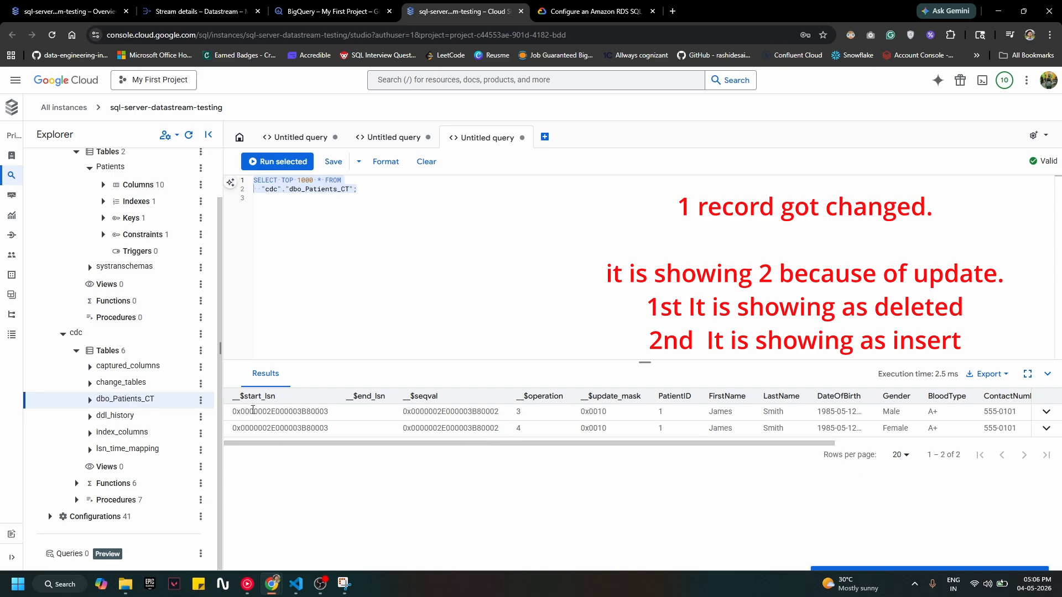
{"action": "left_click_drag", "start_coordinate": [232, 412], "coordinate": [1013, 429]}
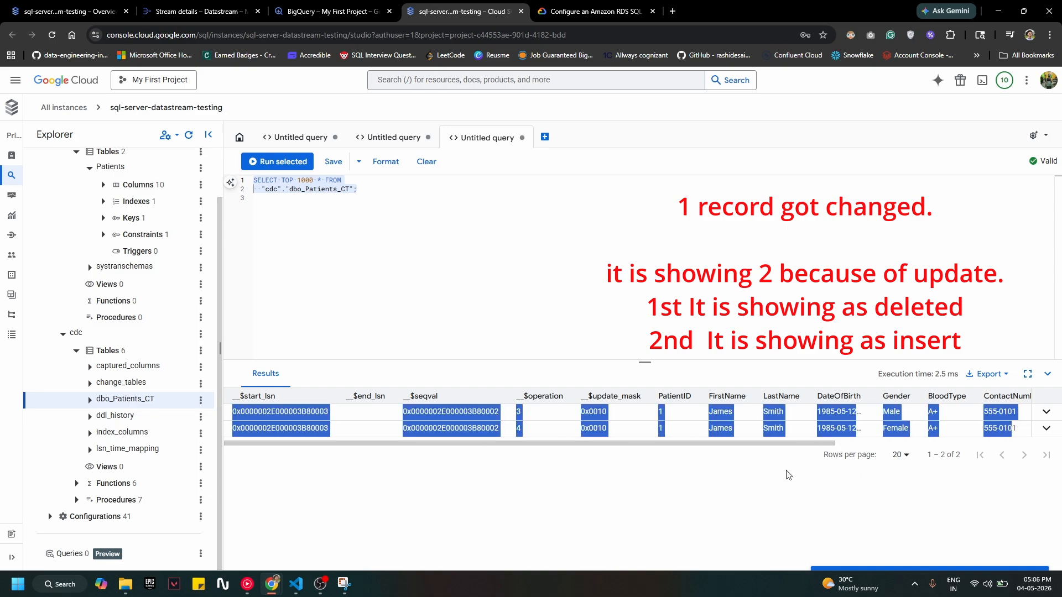
{"action": "left_click", "coordinate": [788, 475]}
Query dbo_Patients ordered by PatientID in BigQuery, and check the event count of dbo.Patients in the Datastream stream's objects.
{"action": "key", "text": "ctrl+2"}
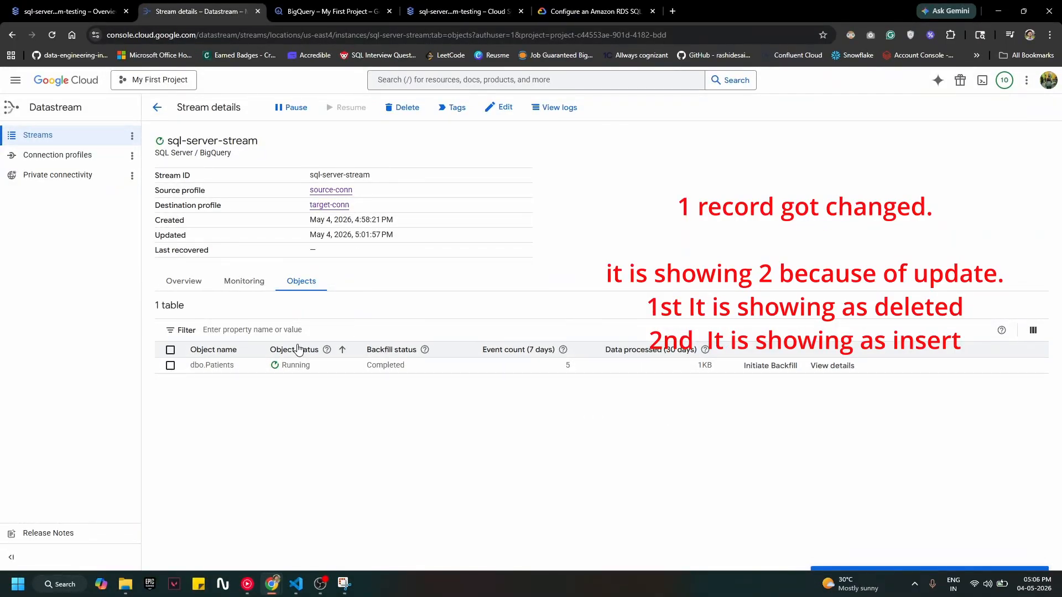
{"action": "left_click", "coordinate": [326, 11]}
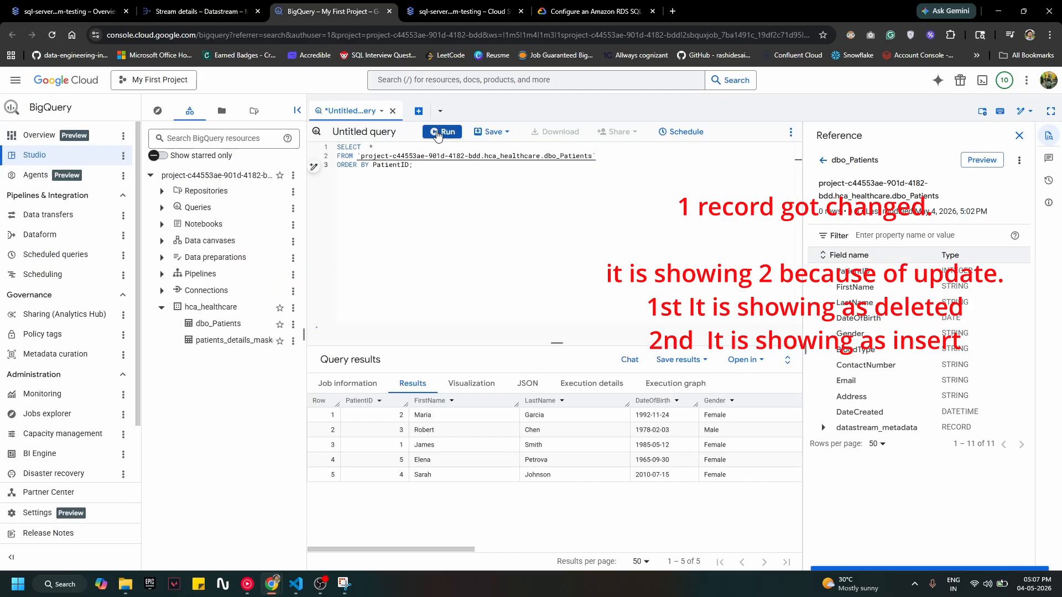
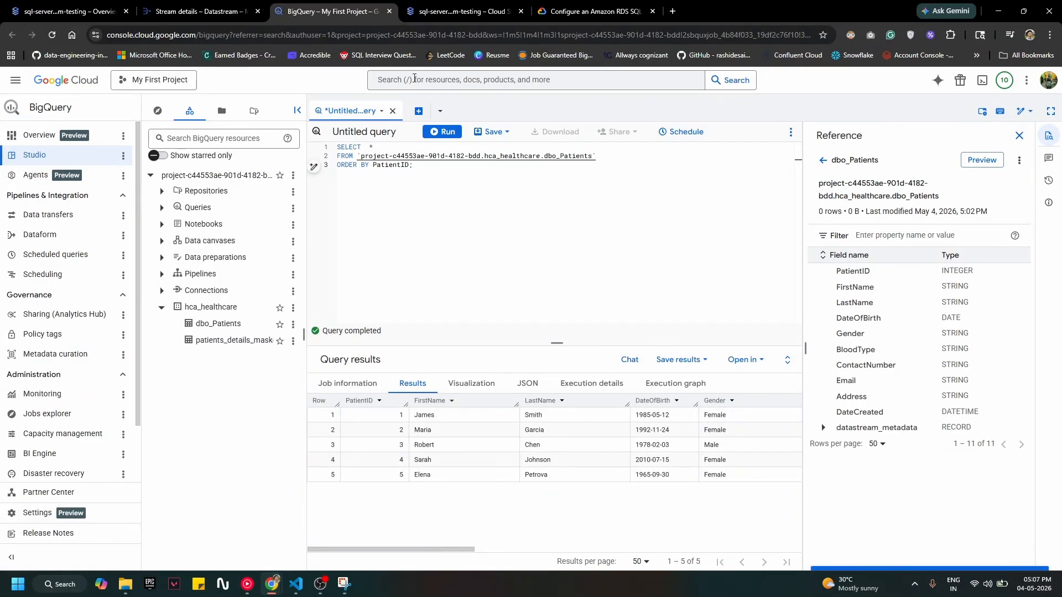
{"action": "left_click", "coordinate": [199, 11]}
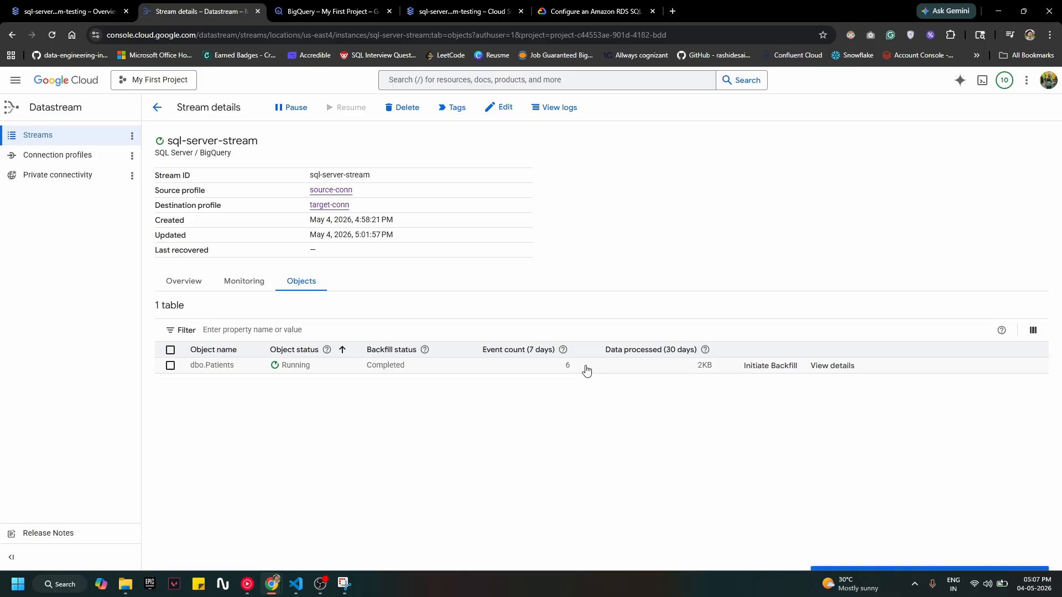
{"action": "left_click_drag", "start_coordinate": [584, 367], "coordinate": [543, 366]}
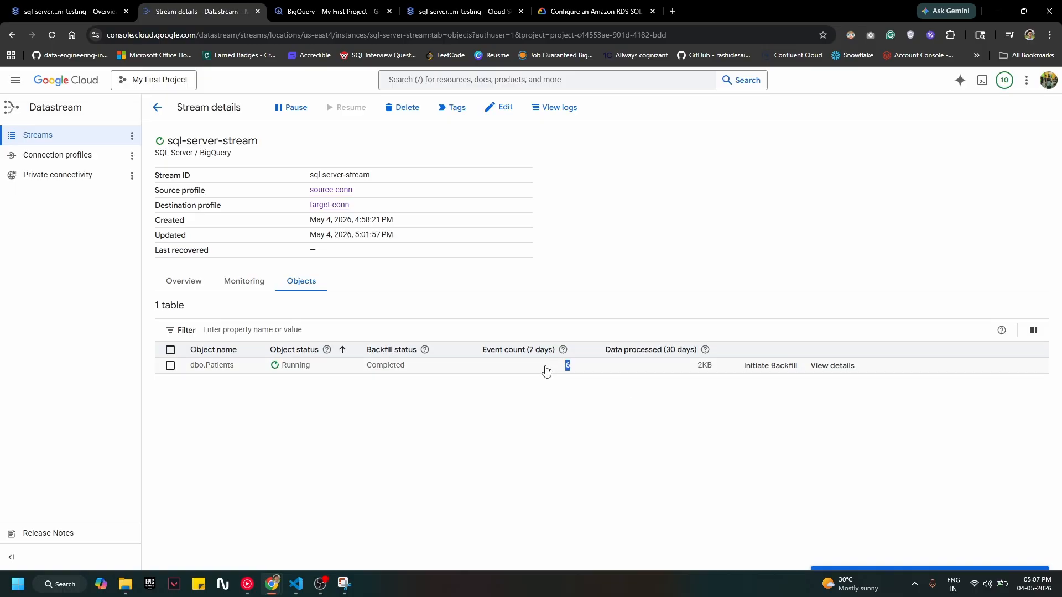
{"action": "left_click", "coordinate": [581, 369]}
{"action": "left_click_drag", "start_coordinate": [575, 366], "coordinate": [557, 368]}
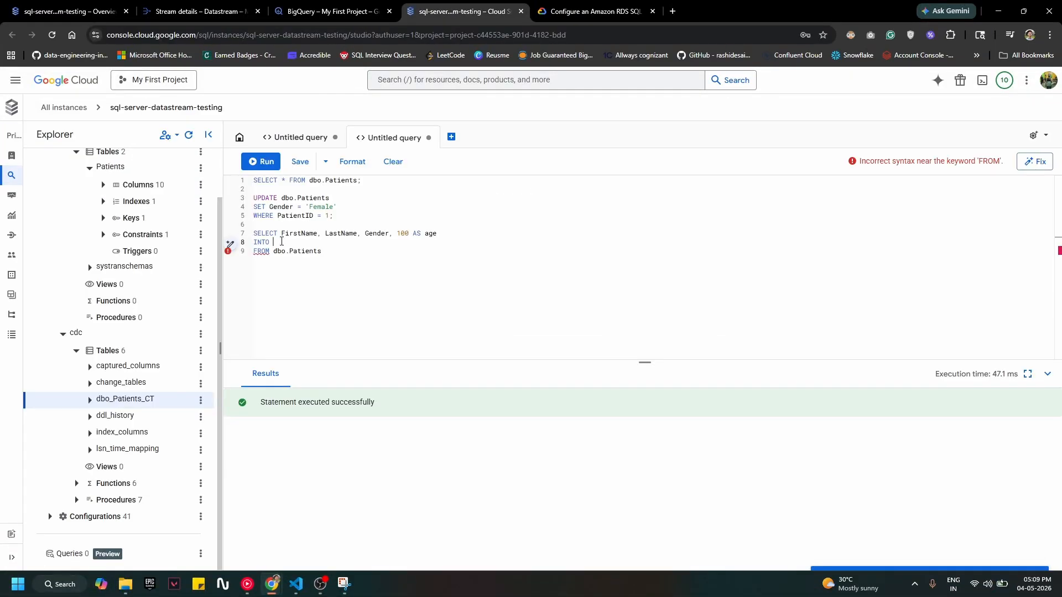
Complete the SELECT INTO statement with dbo.Patients_new as the target table and run only that statement.
{"action": "left_click", "coordinate": [282, 242]}
{"action": "type", "text": "dbo.Patients"}
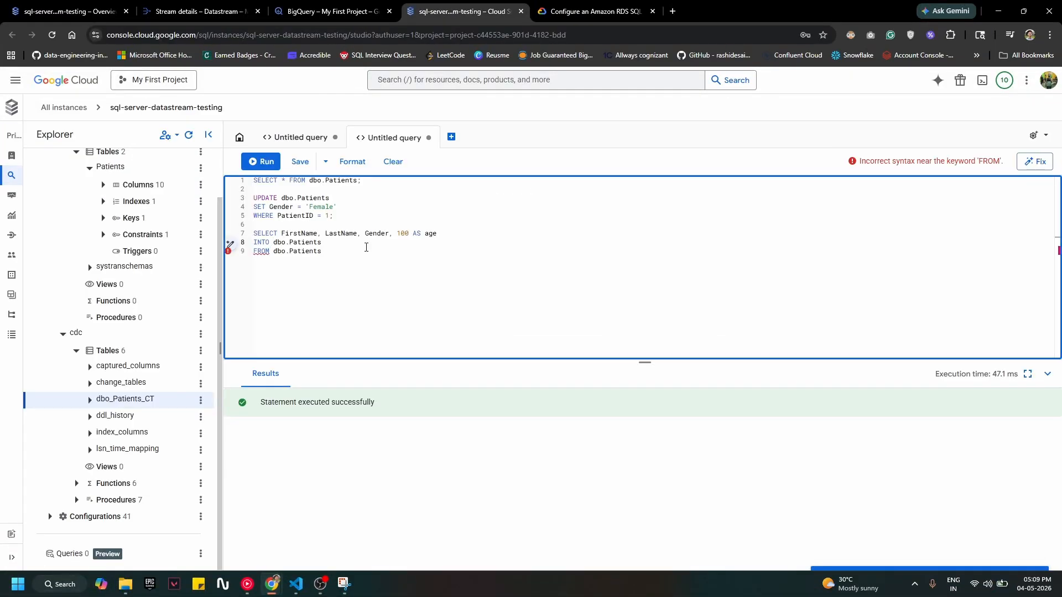
{"action": "type", "text": "_new"}
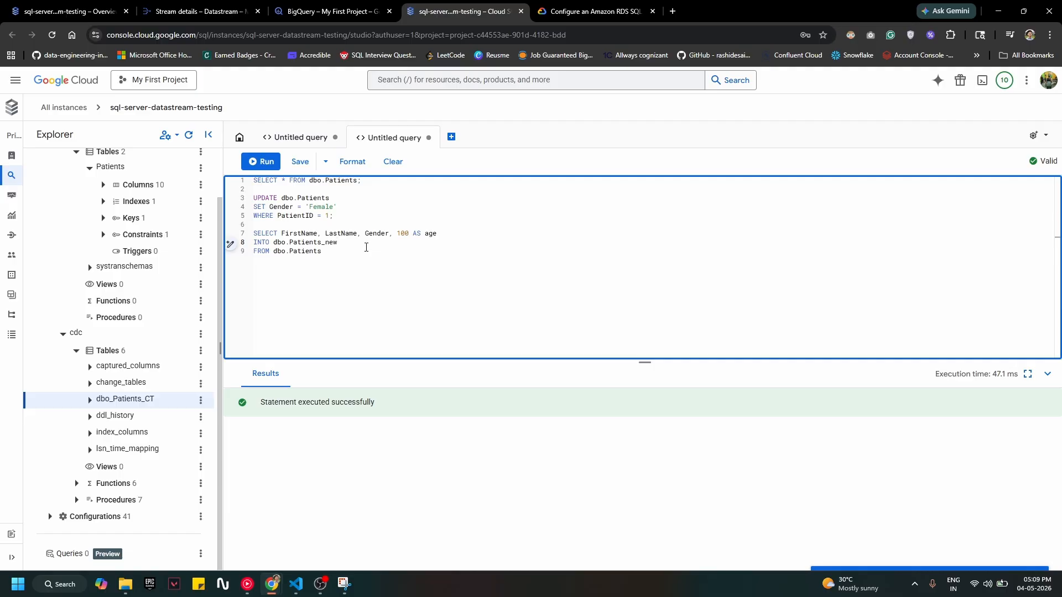
{"action": "left_click", "coordinate": [354, 251]}
{"action": "type", "text": ";"}
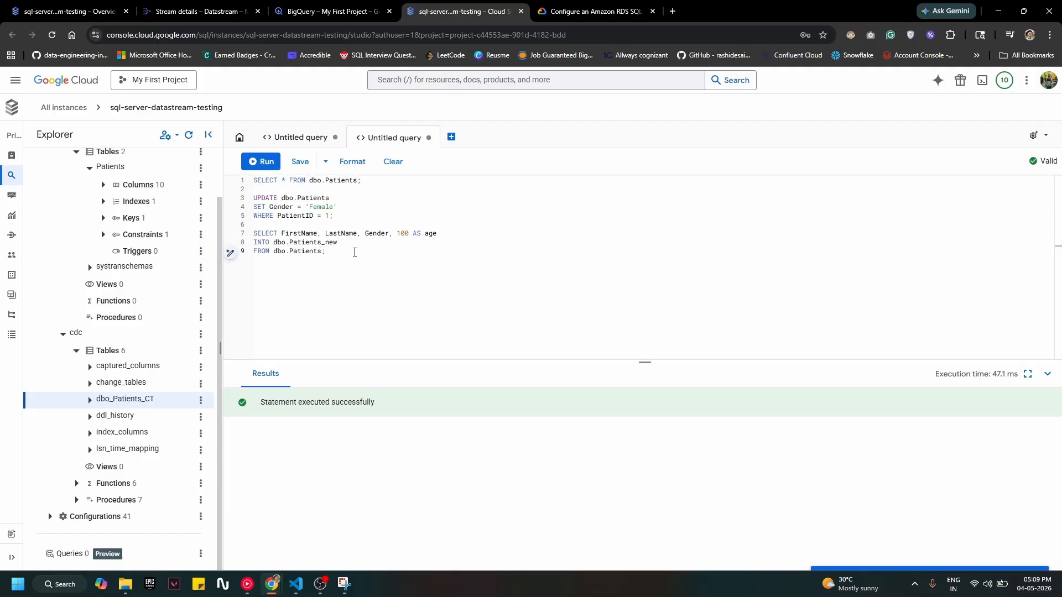
{"action": "left_click_drag", "start_coordinate": [355, 251], "coordinate": [253, 233]}
{"action": "left_click", "coordinate": [262, 161]}
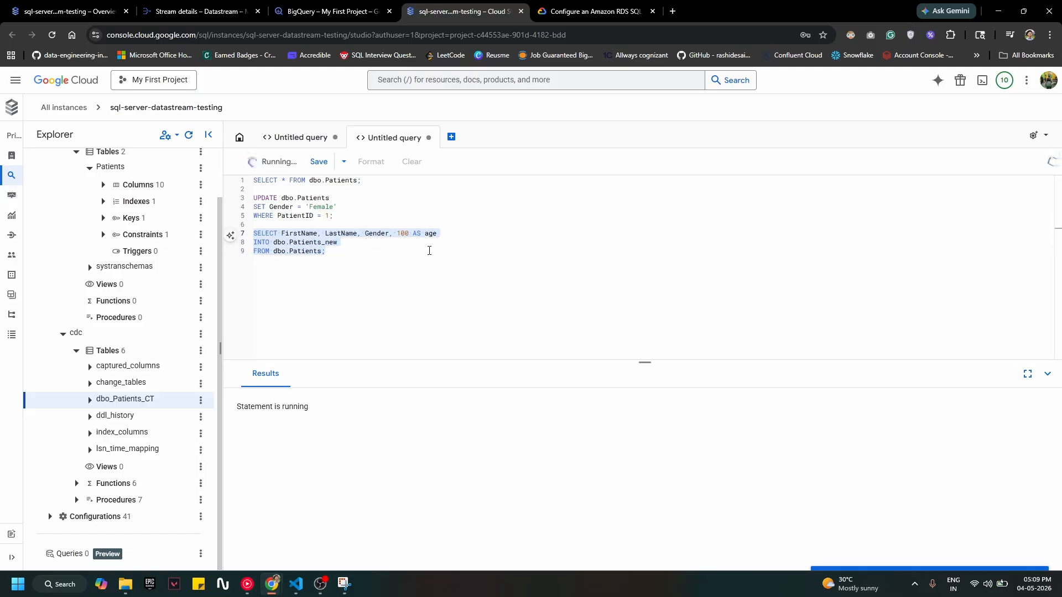
{"action": "left_click", "coordinate": [438, 264]}
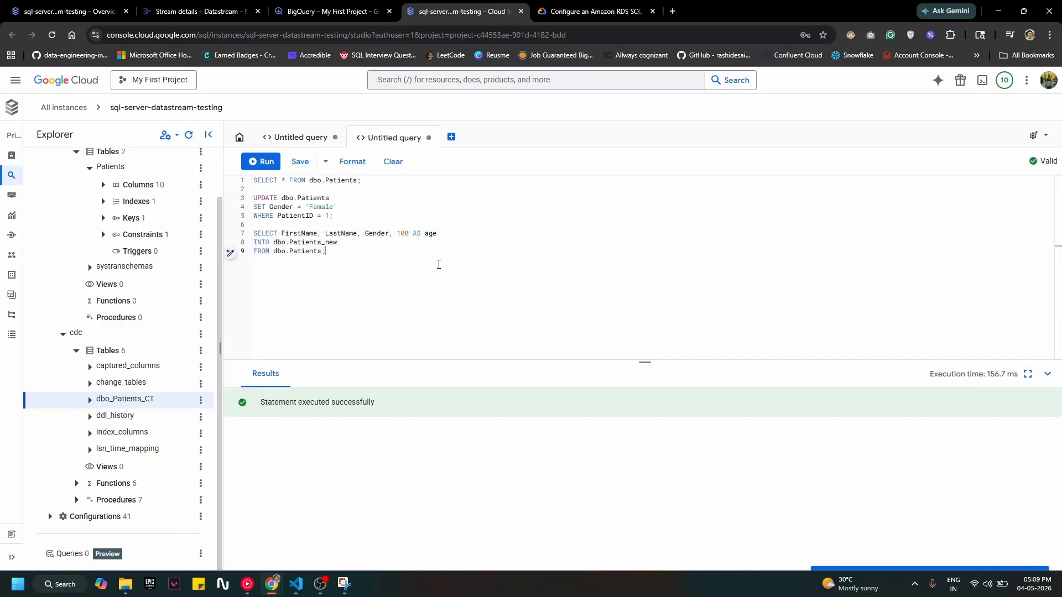
{"action": "left_click_drag", "start_coordinate": [349, 243], "coordinate": [272, 243]}
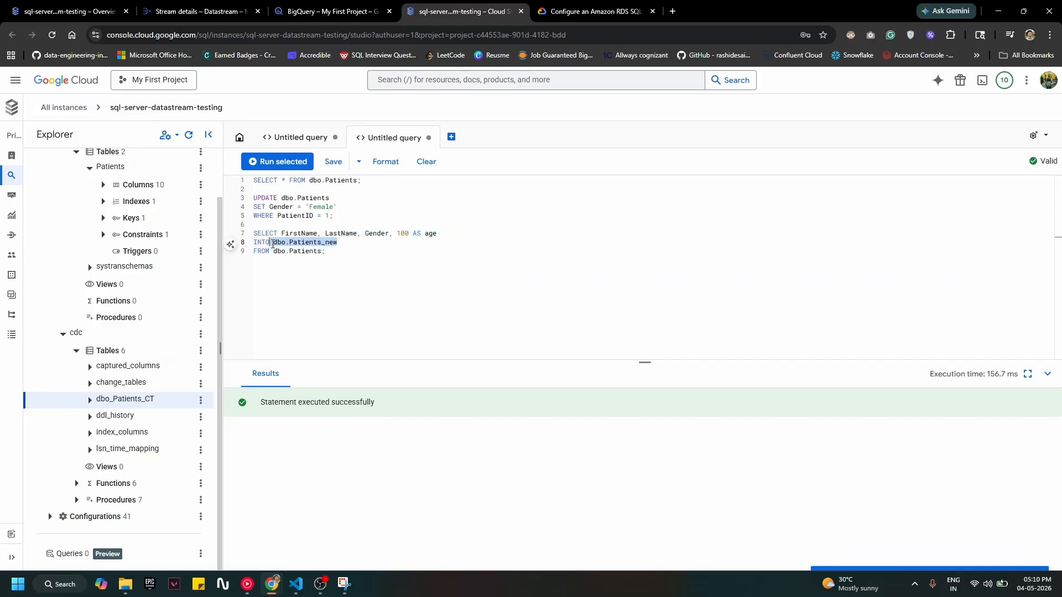
Add SELECT * FROM dbo.Patients_new; below the existing statements and run only that query.
{"action": "left_click", "coordinate": [361, 257]}
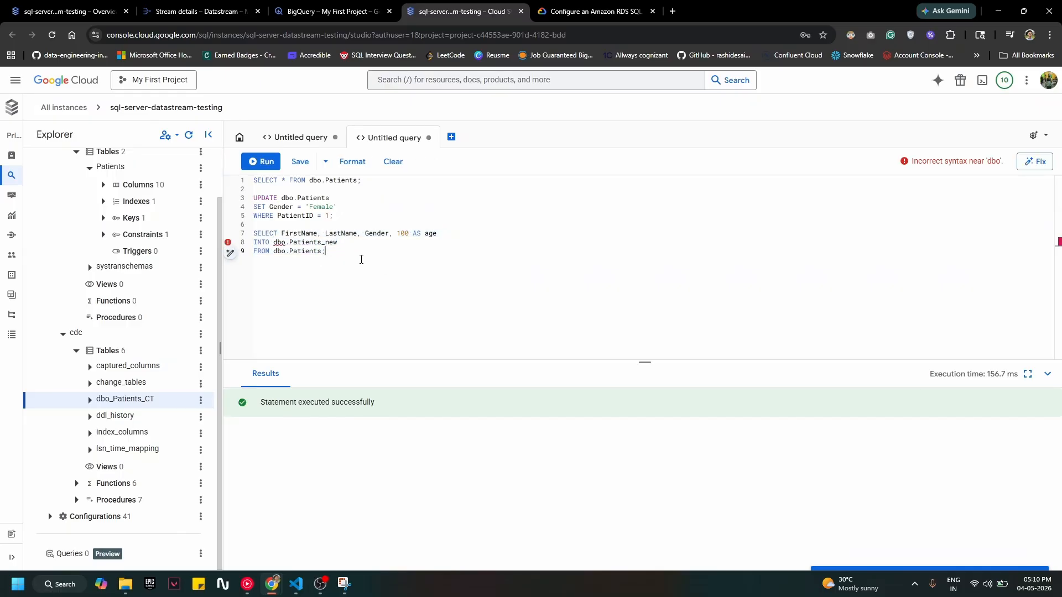
{"action": "key", "text": "Return"}
{"action": "key", "text": "Return"}
{"action": "key", "text": "Return"}
{"action": "type", "text": "SELECT "}
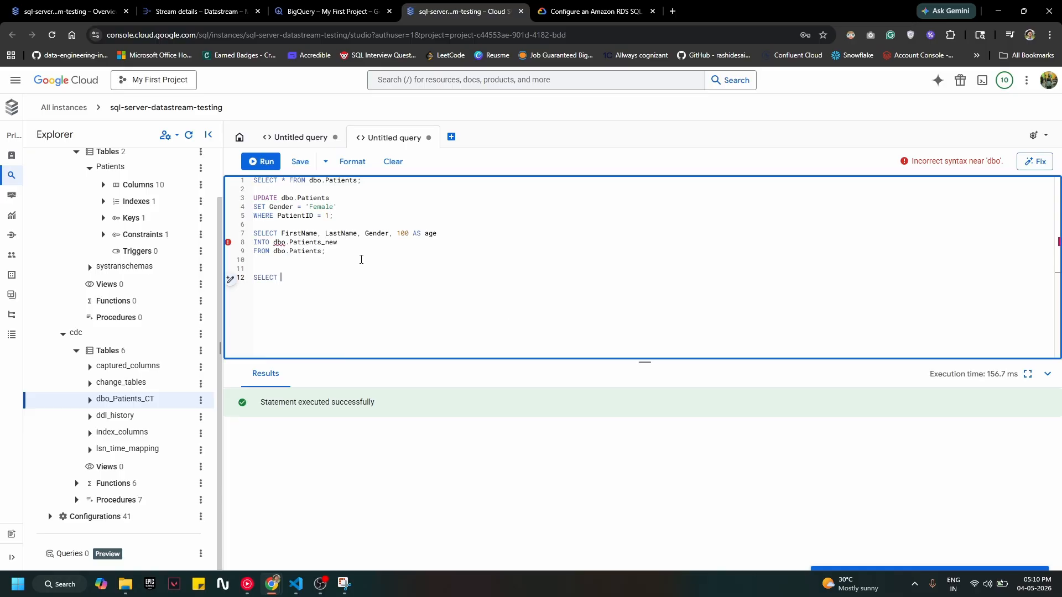
{"action": "type", "text": "* FROM dbo.Patients_new;"}
{"action": "left_click_drag", "start_coordinate": [253, 268], "coordinate": [431, 276]}
{"action": "key", "text": "ctrl+Return"}
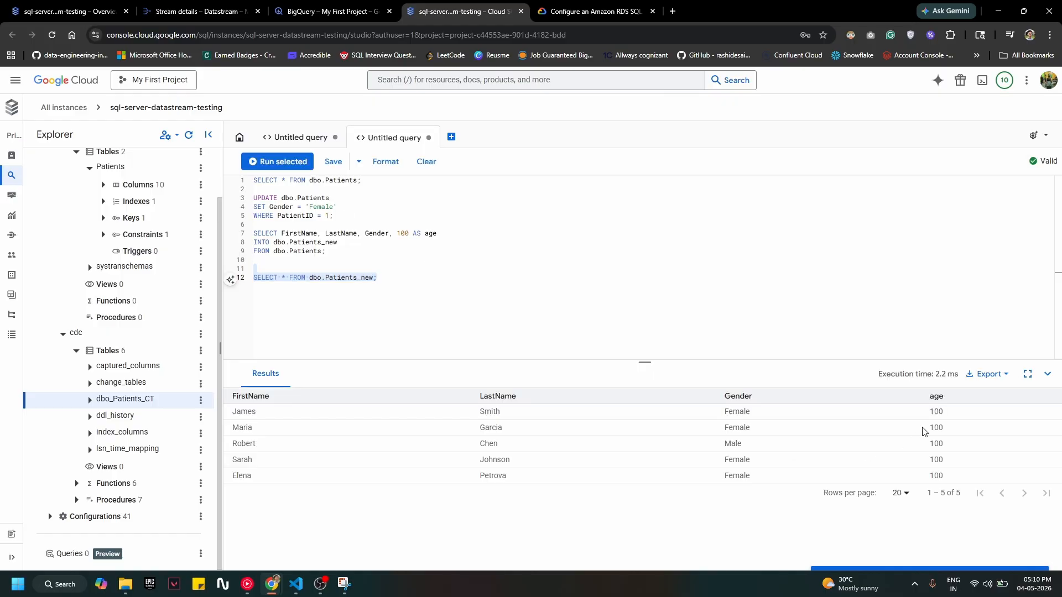
Add and run sys.sp_cdc_enable_table with source schema N'dbo', source name N'Patients_new' and role name NULL.
{"action": "left_click", "coordinate": [405, 278]}
{"action": "key", "text": "Return"}
{"action": "key", "text": "Return"}
{"action": "key", "text": "Return"}
{"action": "type", "text": "exec sys.sp_cdc_enable_table @source_schema = N'dbo', @source_name = N'Patients', @role_name = NULL;"}
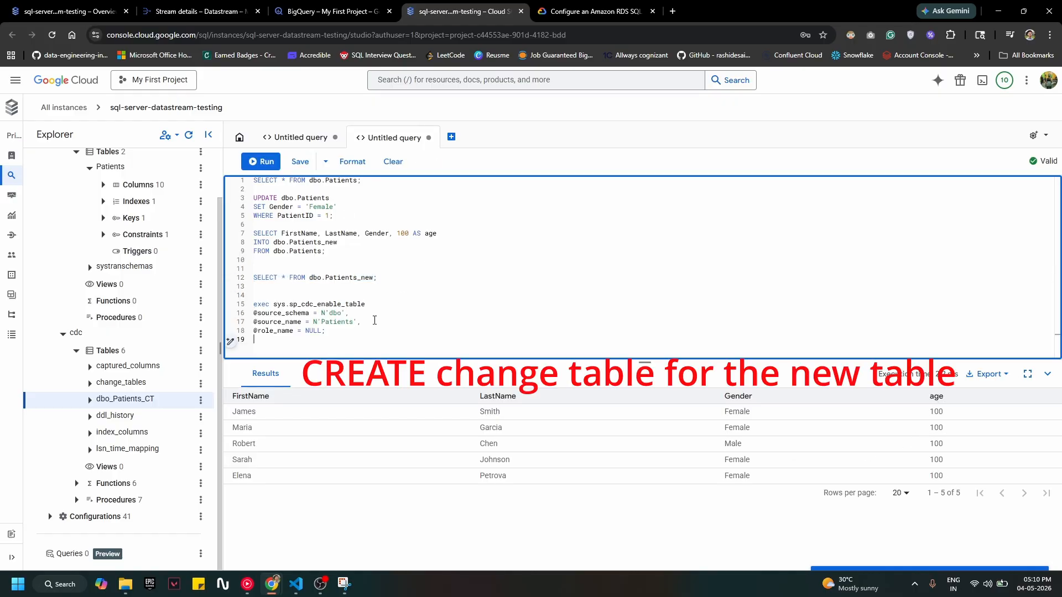
{"action": "double_click", "coordinate": [353, 277]}
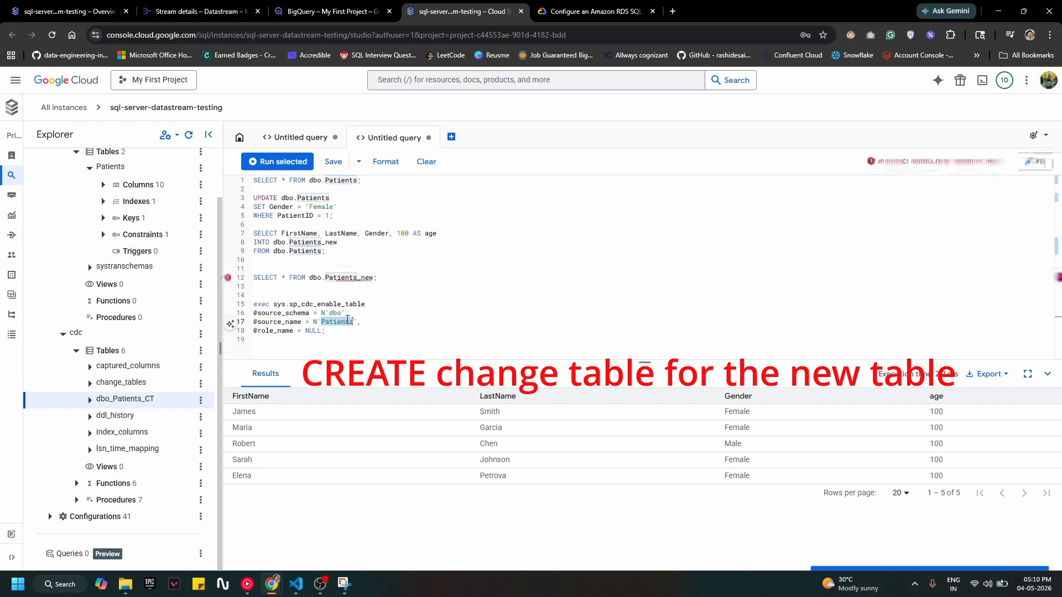
{"action": "type", "text": "Patients_new"}
{"action": "left_click_drag", "start_coordinate": [345, 336], "coordinate": [282, 297]}
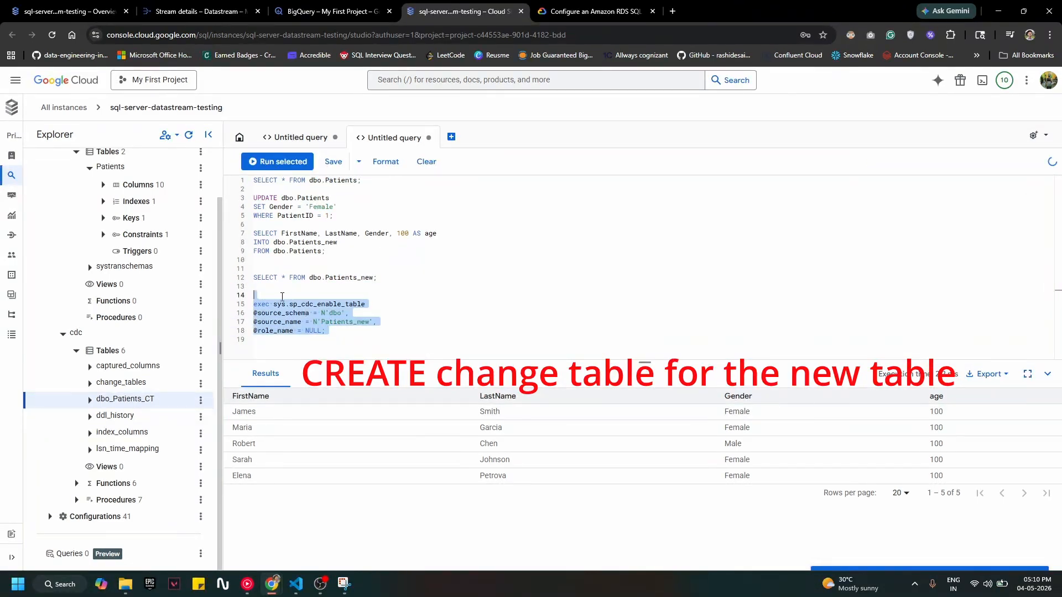
{"action": "left_click", "coordinate": [282, 168]}
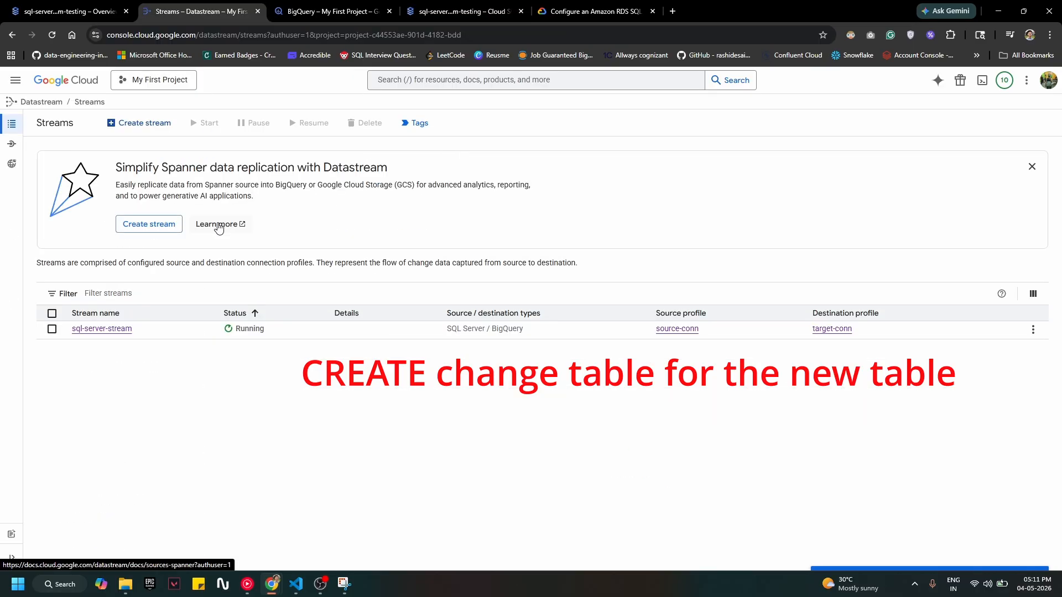
Start creating a new Datastream stream and name it stream-2.
{"action": "left_click", "coordinate": [149, 223]}
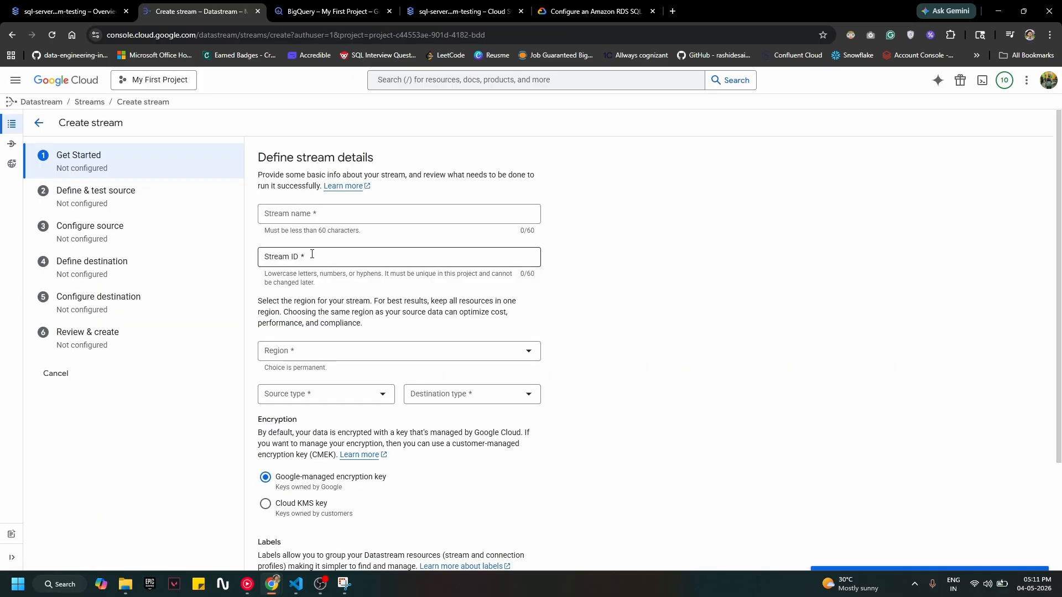
{"action": "left_click", "coordinate": [328, 212]}
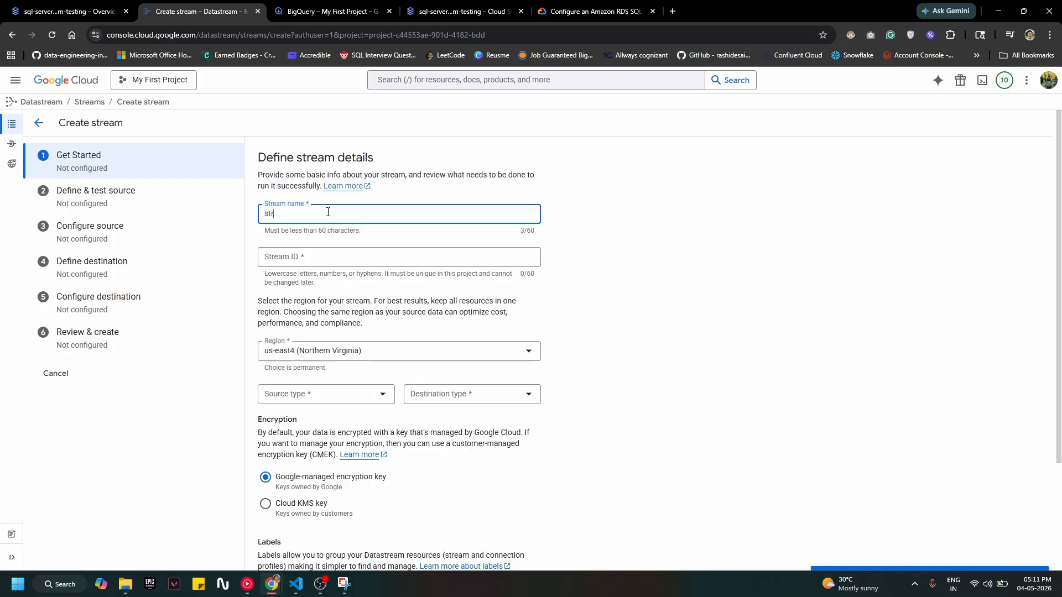
{"action": "type", "text": "stream-2"}
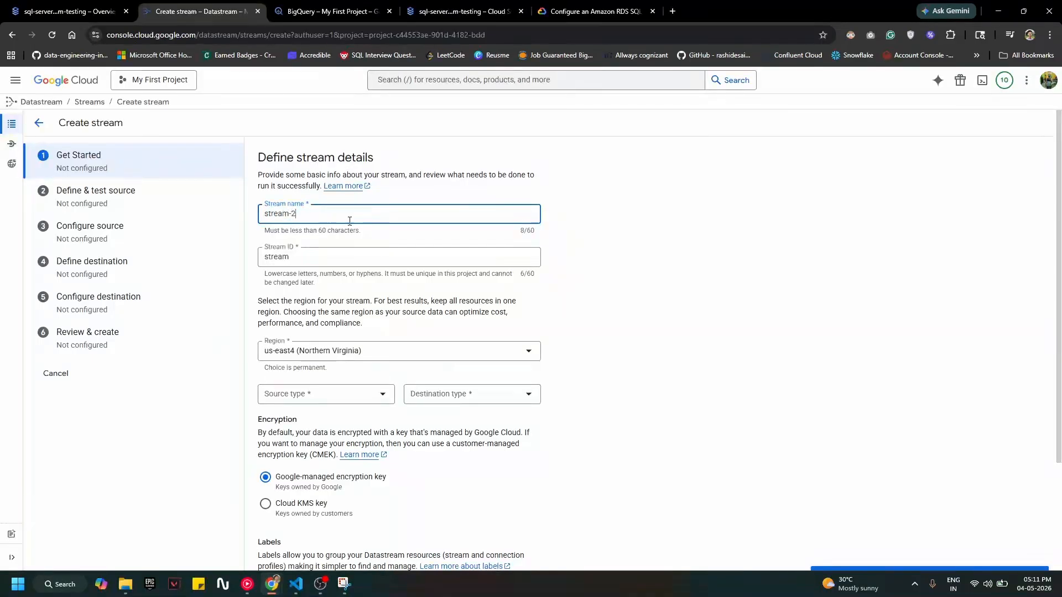
{"action": "left_click", "coordinate": [619, 343]}
{"action": "scroll", "coordinate": [618, 346], "scroll_direction": "down", "scroll_amount": 2}
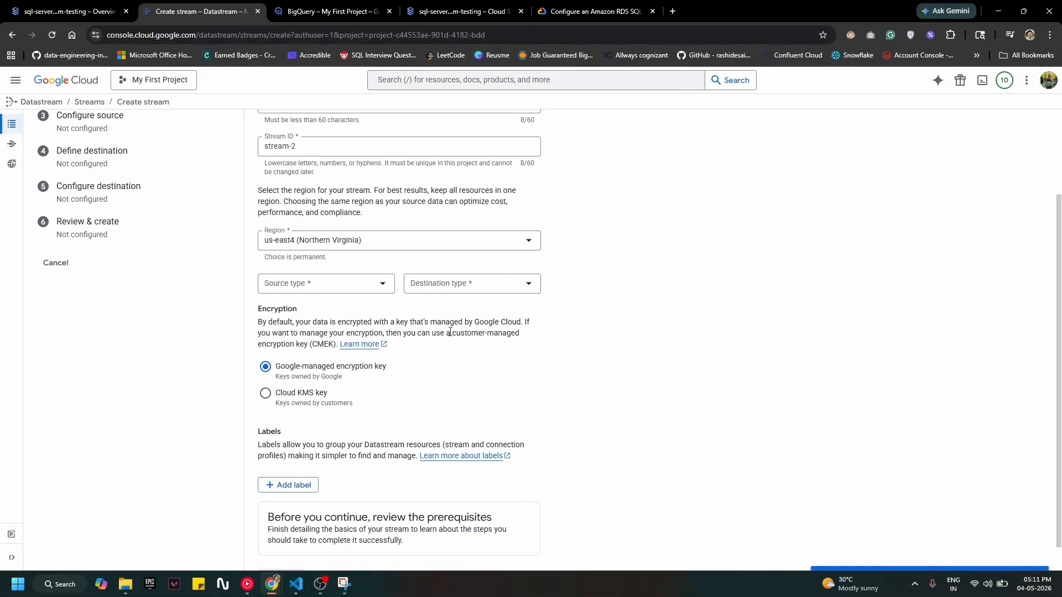
Set the stream's source type to SQL Server and destination type to BigQuery, and continue to the source definition.
{"action": "left_click", "coordinate": [354, 283]}
{"action": "left_click", "coordinate": [355, 398]}
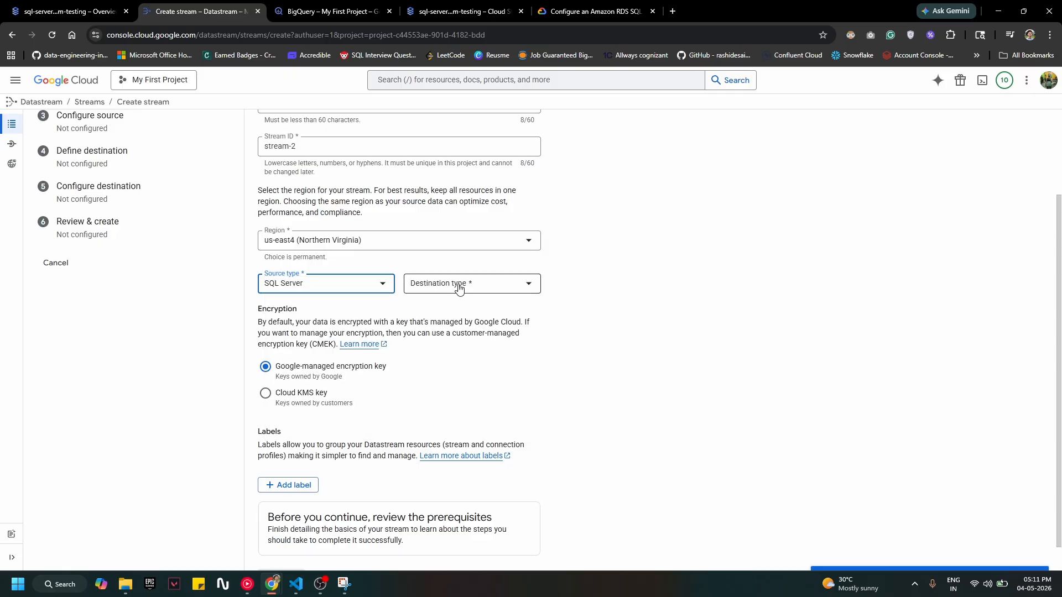
{"action": "left_click", "coordinate": [470, 284]}
{"action": "left_click", "coordinate": [469, 307]}
{"action": "scroll", "coordinate": [471, 368], "scroll_direction": "down", "scroll_amount": 2}
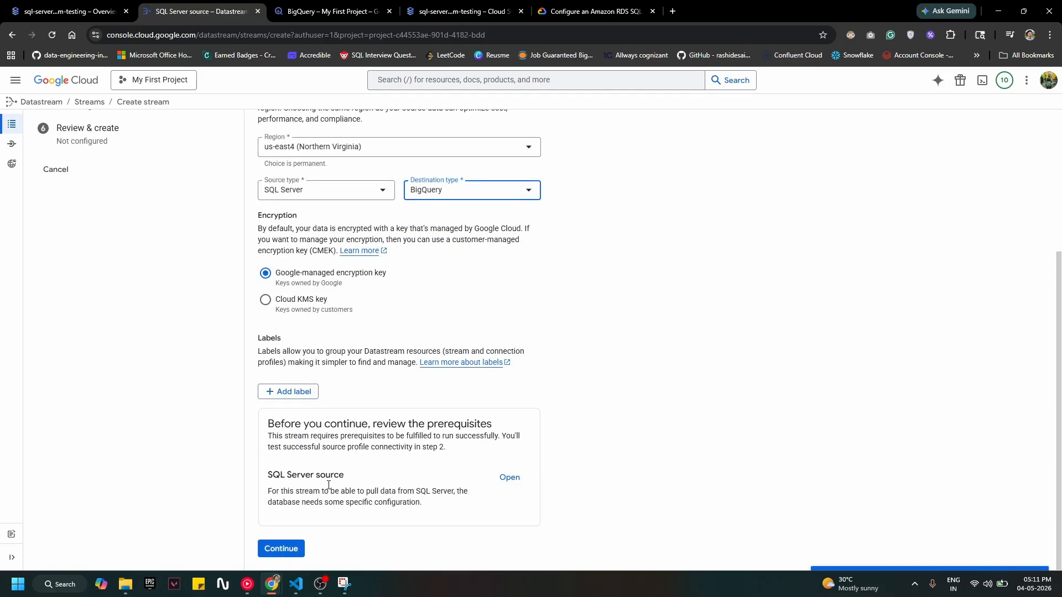
{"action": "left_click", "coordinate": [265, 548]}
Choose source-conn as the SQL Server source connection profile and continue to the source configuration.
{"action": "left_click", "coordinate": [357, 227]}
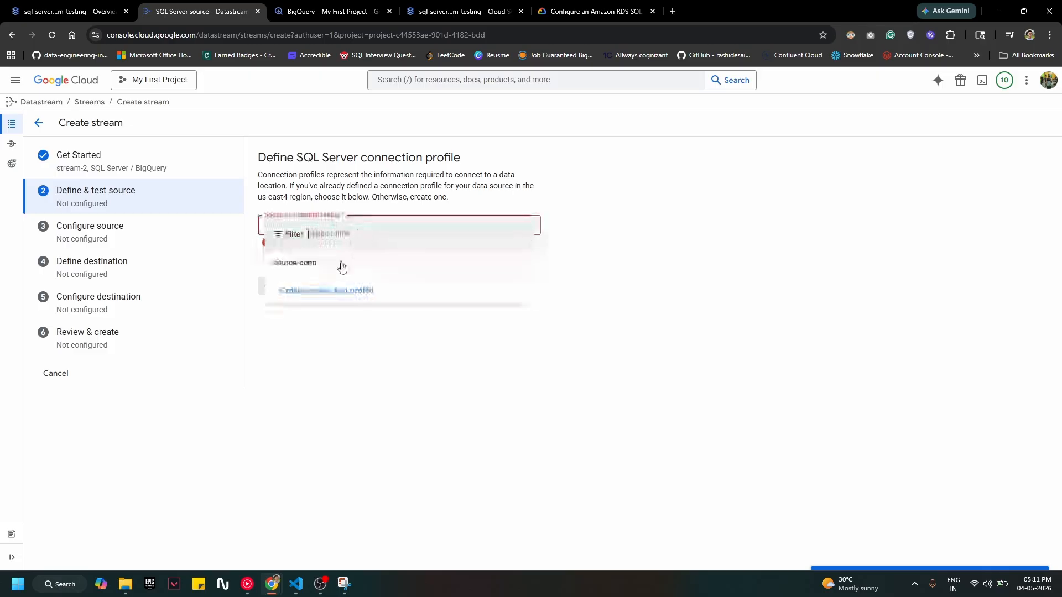
{"action": "left_click", "coordinate": [338, 266]}
{"action": "left_click", "coordinate": [280, 434]}
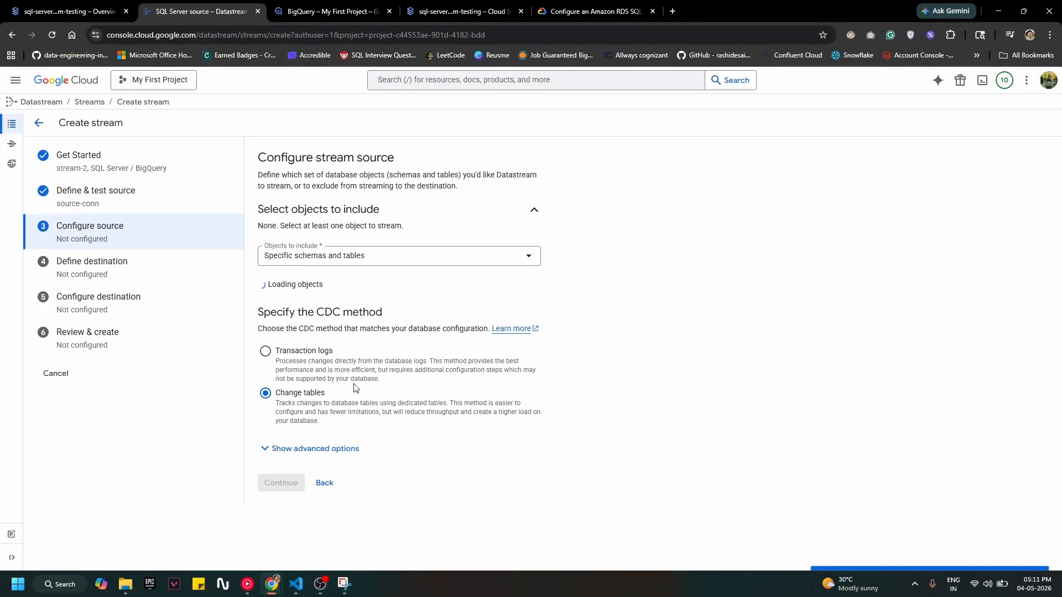
Include only the Patients_new table of the dbo schema, without Patients or future tables, and continue to the destination definition.
{"action": "left_click", "coordinate": [354, 256]}
{"action": "left_click", "coordinate": [350, 289]}
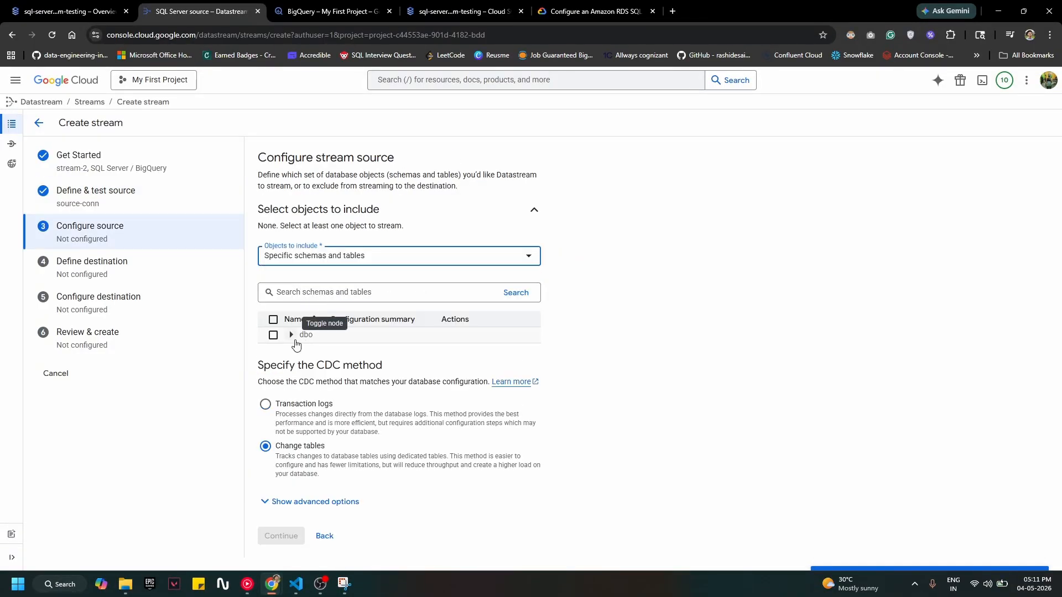
{"action": "left_click", "coordinate": [273, 335]}
{"action": "left_click", "coordinate": [273, 406]}
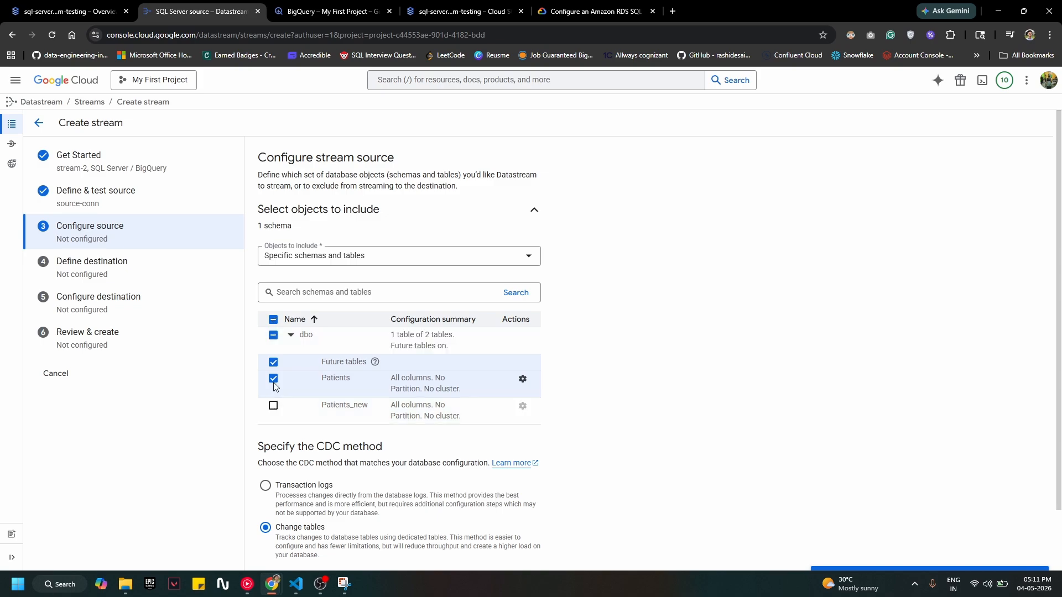
{"action": "left_click", "coordinate": [273, 379]}
{"action": "left_click", "coordinate": [273, 362]}
{"action": "left_click", "coordinate": [273, 405]}
{"action": "scroll", "coordinate": [332, 473], "scroll_direction": "down", "scroll_amount": 2}
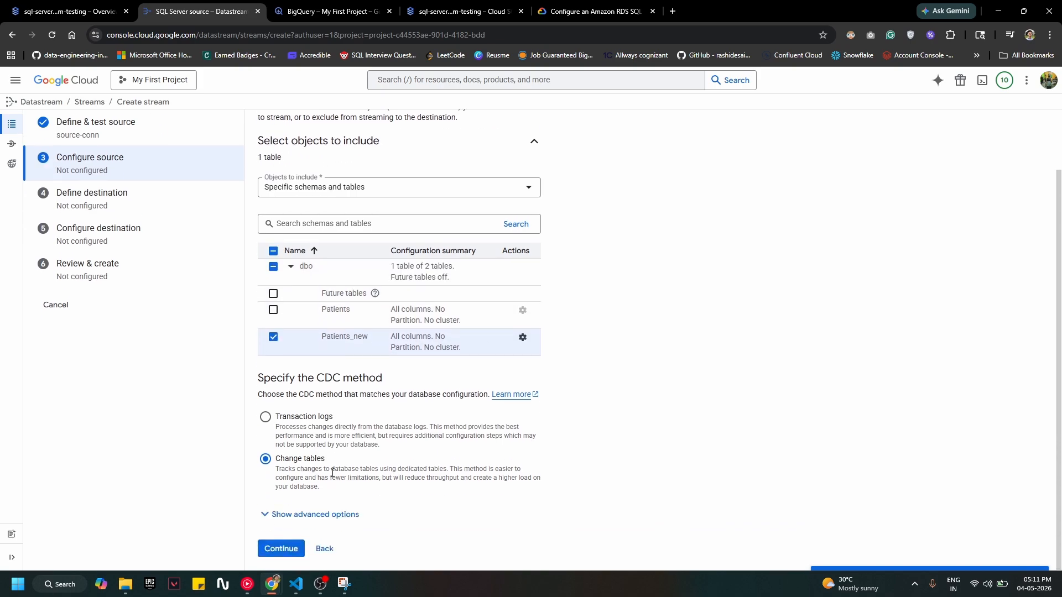
{"action": "left_click", "coordinate": [298, 517]}
{"action": "scroll", "coordinate": [358, 491], "scroll_direction": "down", "scroll_amount": 8}
{"action": "left_click", "coordinate": [284, 551]}
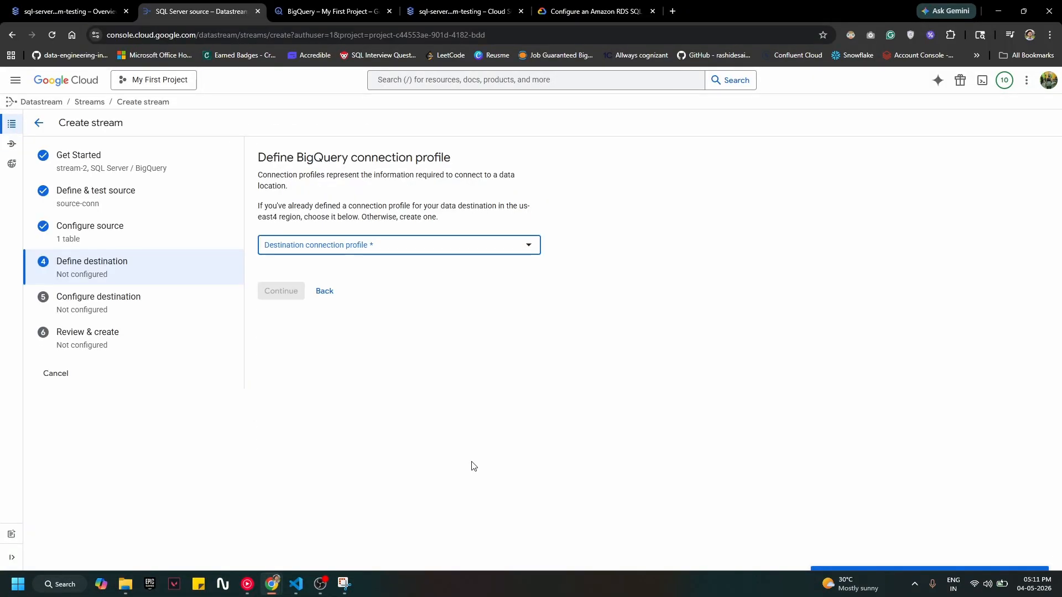
Choose target-conn as the BigQuery destination connection profile and continue to the destination configuration.
{"action": "left_click", "coordinate": [370, 244]}
{"action": "left_click", "coordinate": [368, 283]}
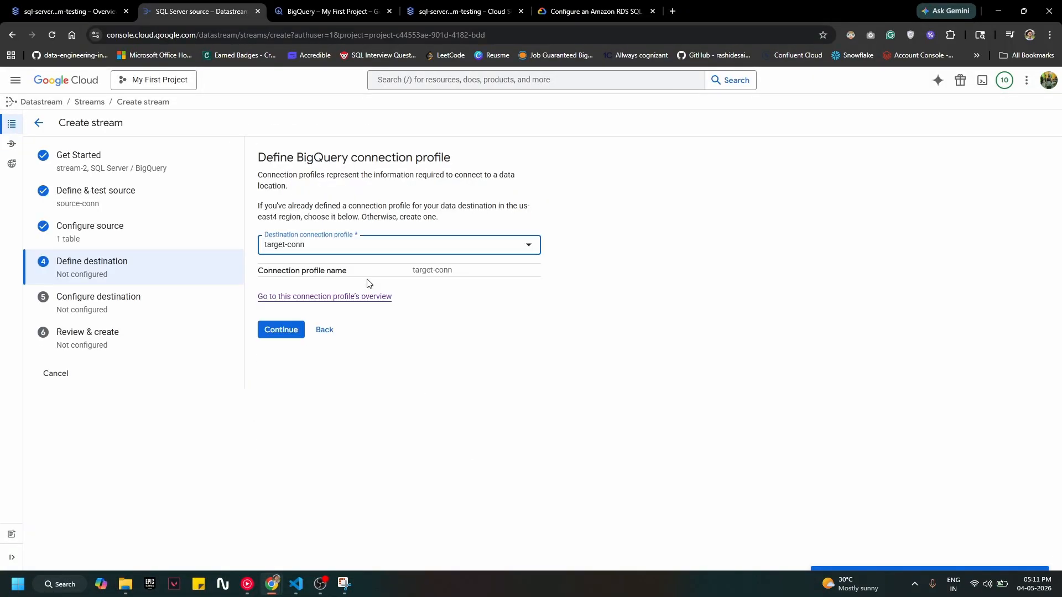
{"action": "left_click", "coordinate": [281, 330]}
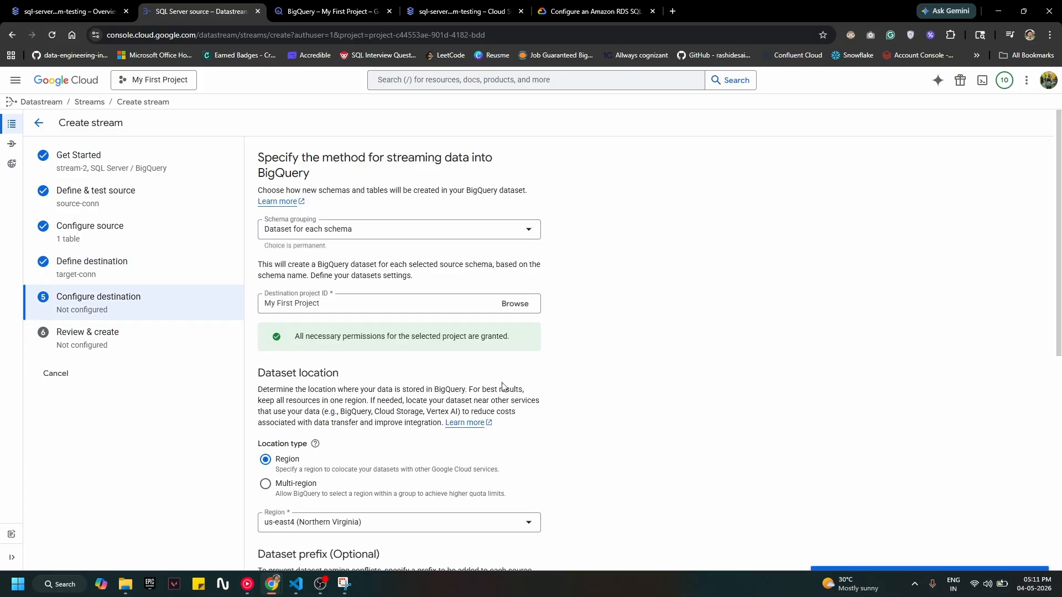
Set the schema grouping to Single dataset for all schemas and choose the hca_healthcare dataset.
{"action": "left_click", "coordinate": [387, 232]}
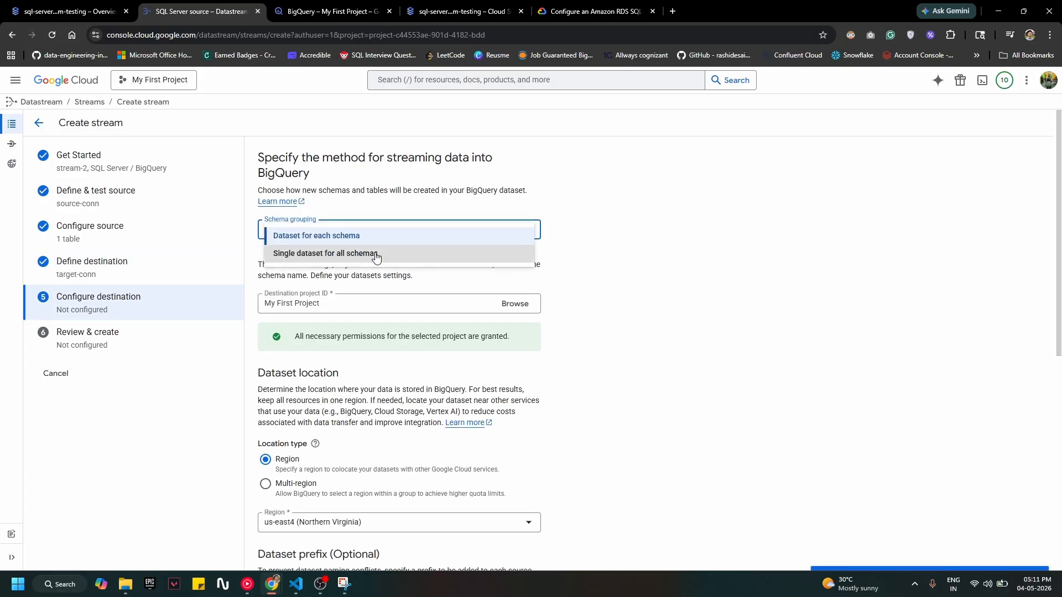
{"action": "left_click", "coordinate": [375, 253]}
{"action": "left_click", "coordinate": [362, 373]}
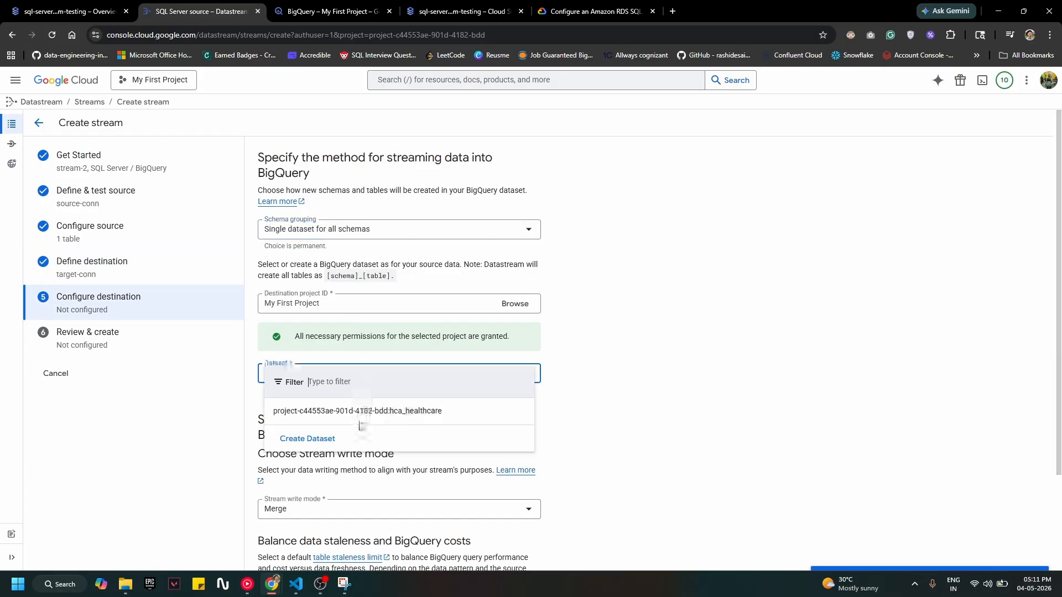
{"action": "left_click", "coordinate": [362, 420]}
Set the stream write mode to Append-only and continue to the stream review.
{"action": "scroll", "coordinate": [351, 391], "scroll_direction": "down", "scroll_amount": 2}
{"action": "left_click", "coordinate": [351, 391]}
{"action": "left_click", "coordinate": [343, 431]}
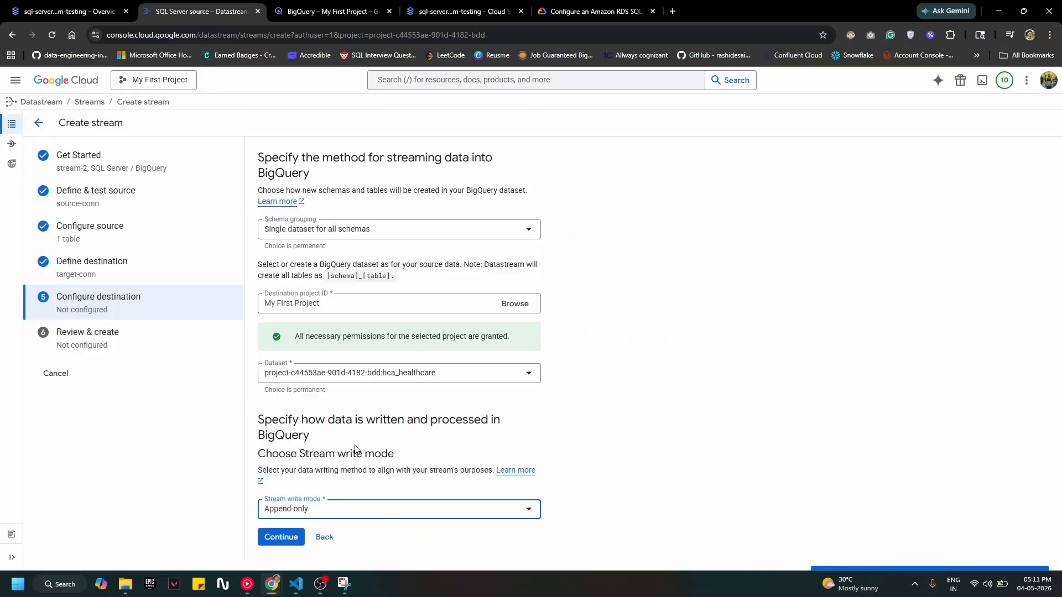
{"action": "left_click", "coordinate": [343, 381]}
{"action": "left_click", "coordinate": [648, 452]}
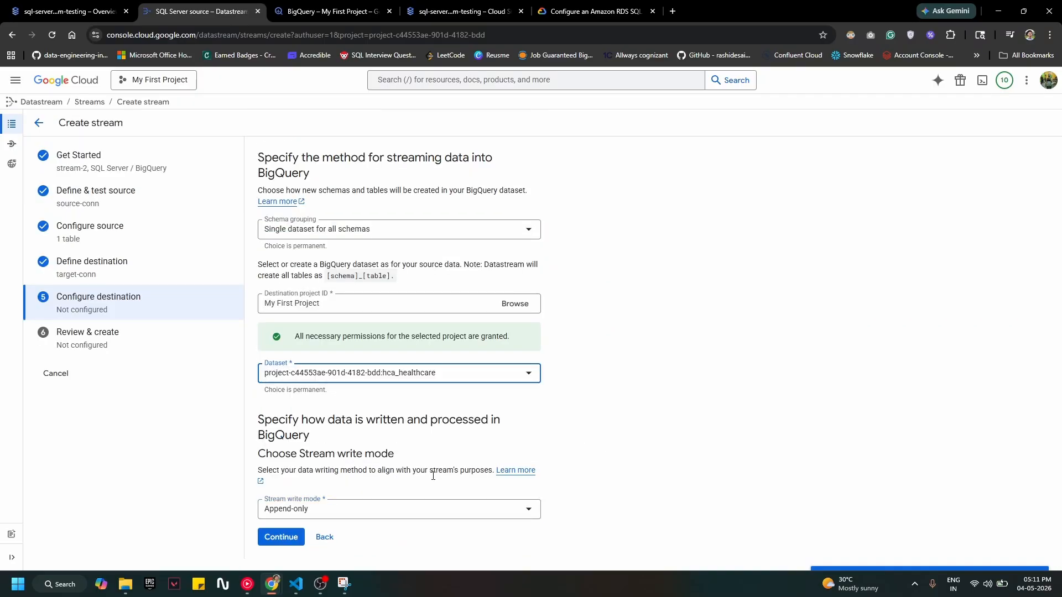
{"action": "left_click", "coordinate": [357, 506]}
{"action": "left_click", "coordinate": [412, 506]}
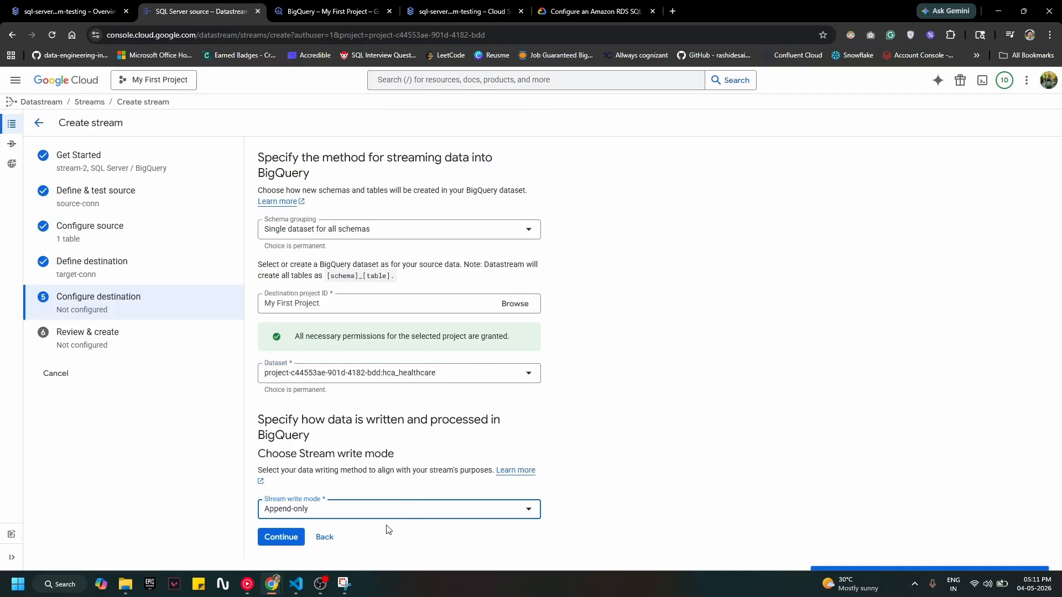
{"action": "left_click", "coordinate": [280, 537]}
Run validation on stream-2, then create and start the stream.
{"action": "scroll", "coordinate": [553, 443], "scroll_direction": "down", "scroll_amount": 3}
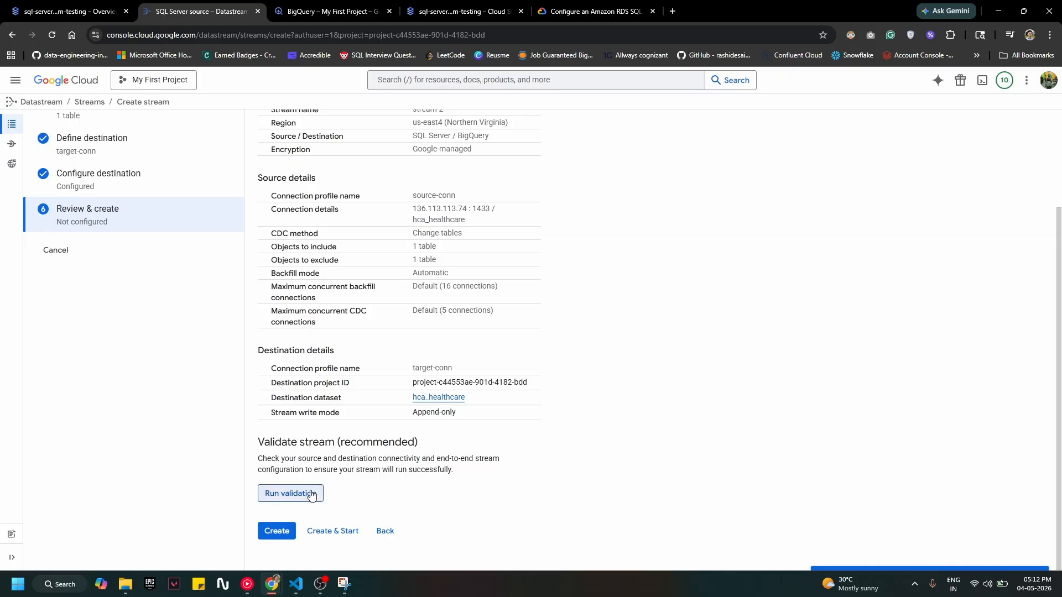
{"action": "left_click", "coordinate": [312, 494]}
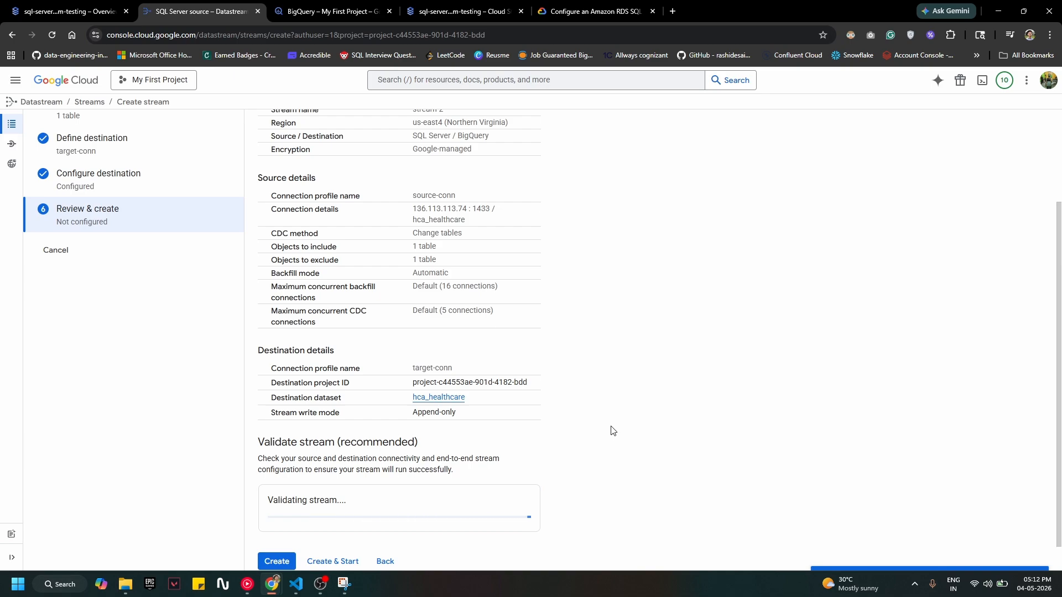
{"action": "scroll", "coordinate": [610, 433], "scroll_direction": "down", "scroll_amount": 4}
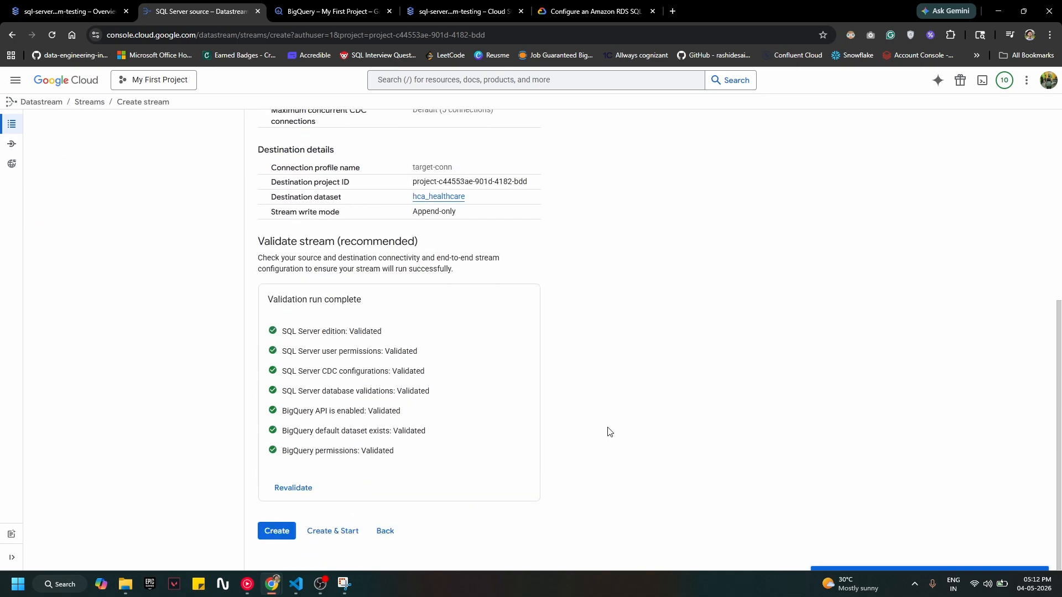
{"action": "left_click", "coordinate": [322, 531]}
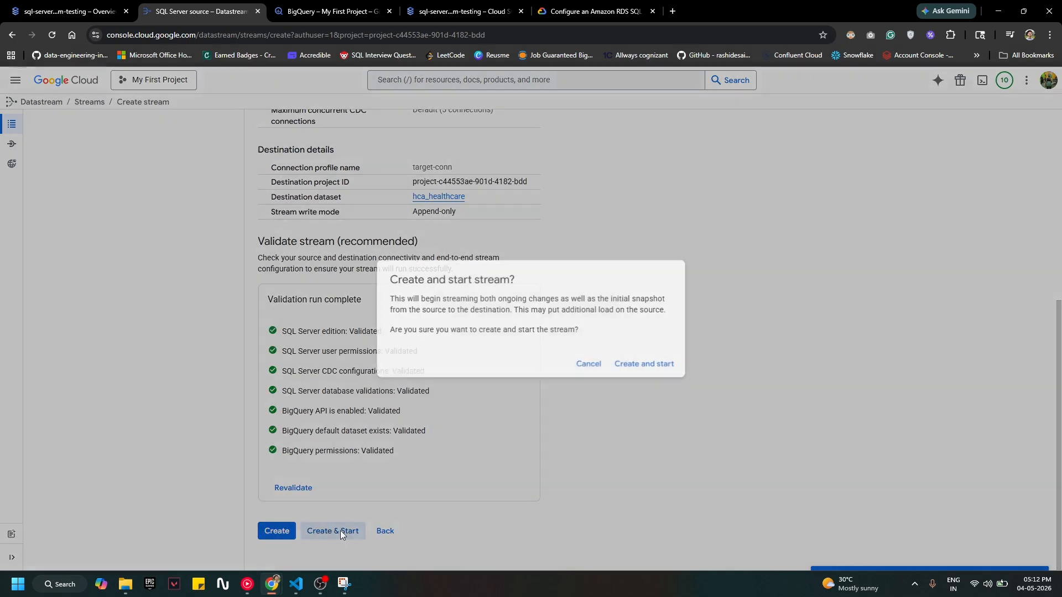
{"action": "left_click", "coordinate": [643, 362]}
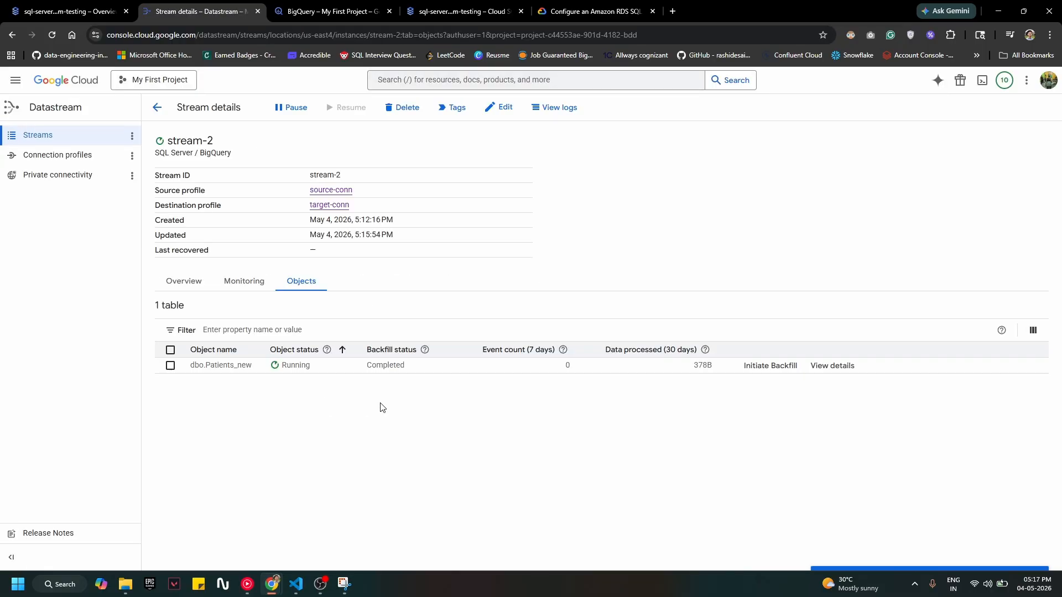
Switch to BigQuery and open a new query on the dbo_Patients_new table in the hca_healthcare dataset.
{"action": "left_click_drag", "start_coordinate": [583, 375], "coordinate": [553, 370]}
{"action": "left_click", "coordinate": [326, 11]}
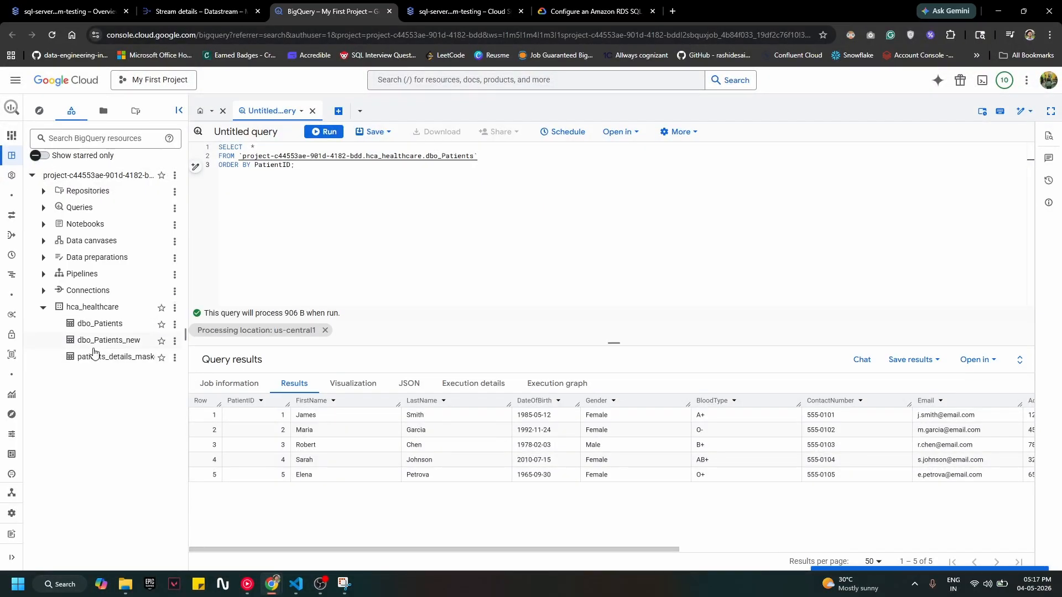
{"action": "left_click", "coordinate": [175, 341]}
{"action": "left_click", "coordinate": [204, 383]}
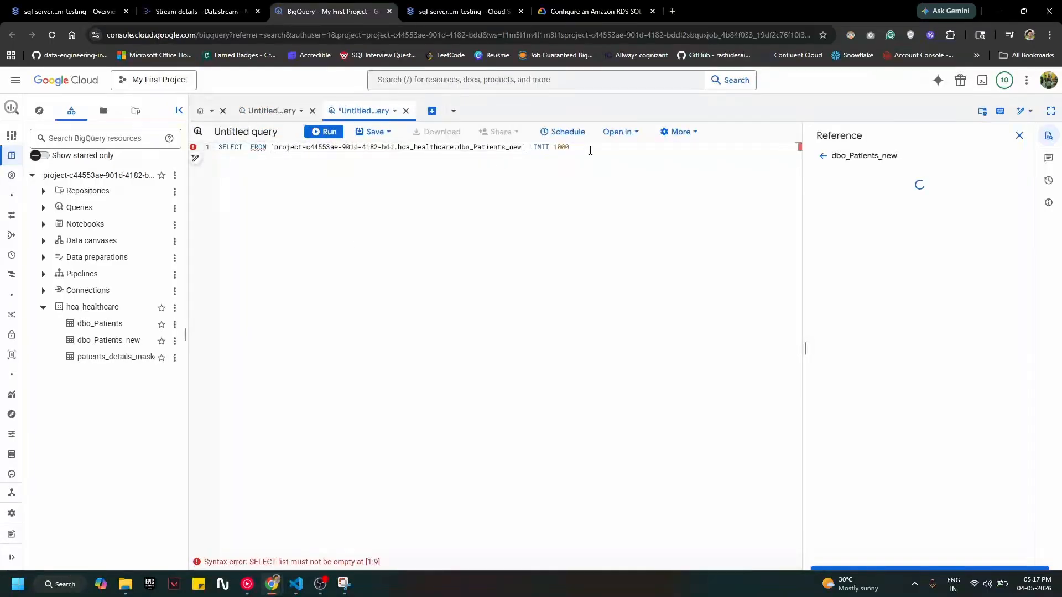
Replace the LIMIT 1000 clause with a semicolon, select all columns with *, and run the dbo_Patients_new query.
{"action": "left_click_drag", "start_coordinate": [590, 149], "coordinate": [527, 148]}
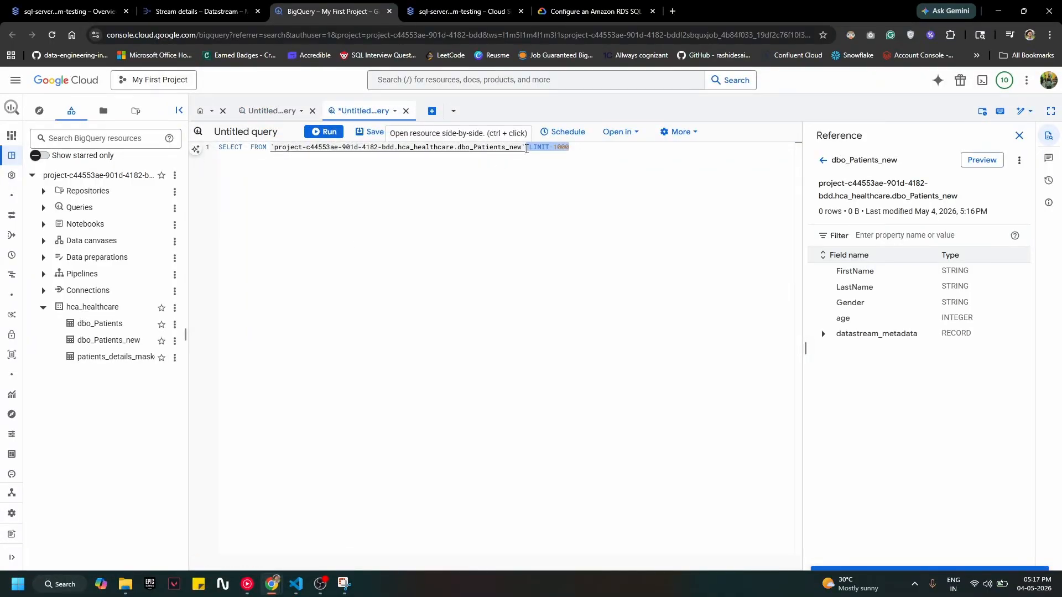
{"action": "key", "text": "BackSpace"}
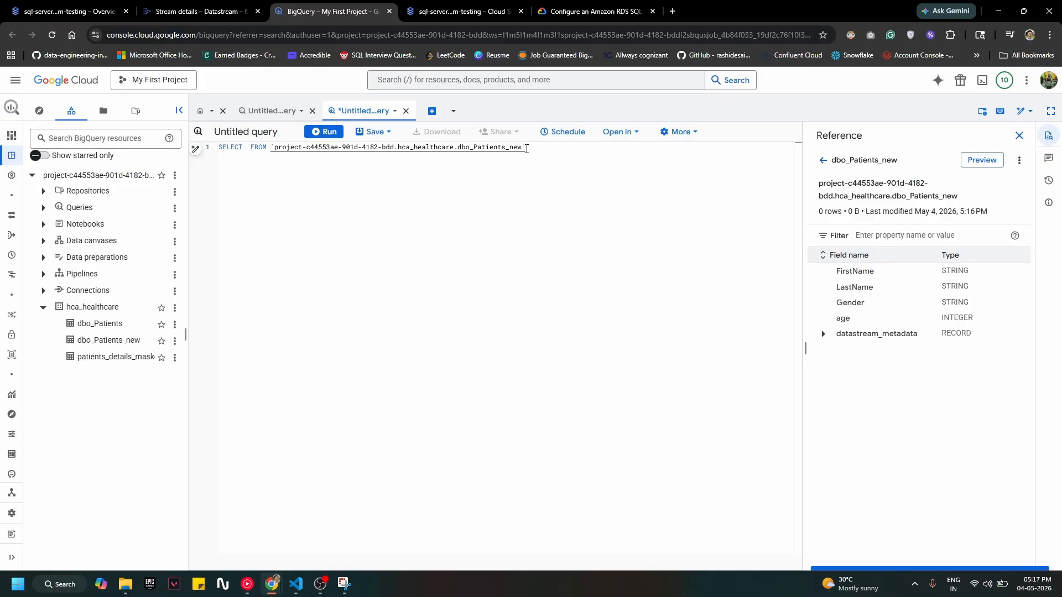
{"action": "type", "text": ";"}
{"action": "left_click", "coordinate": [254, 147]}
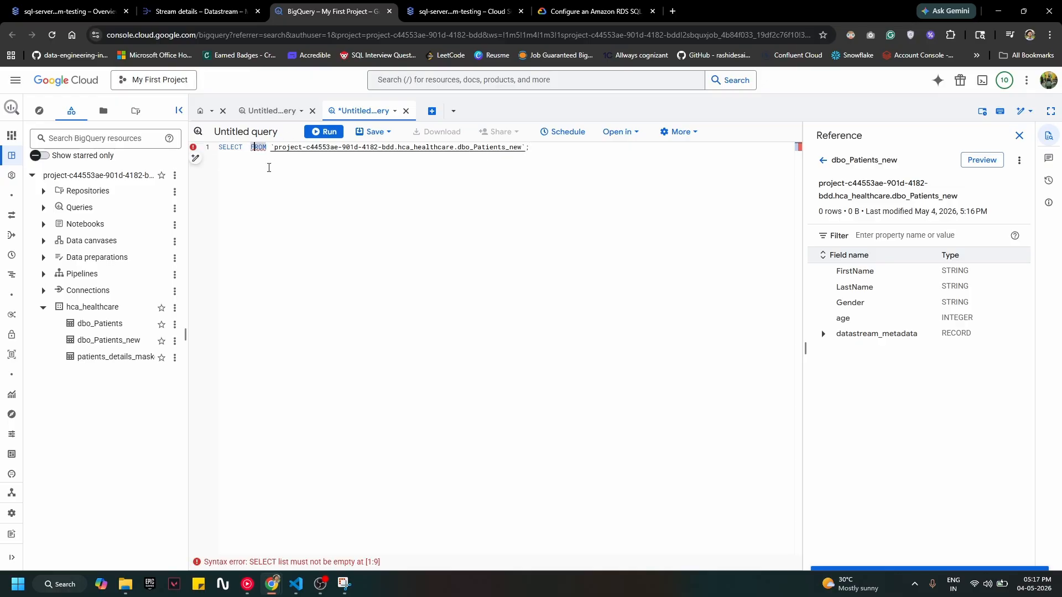
{"action": "key", "text": "Return"}
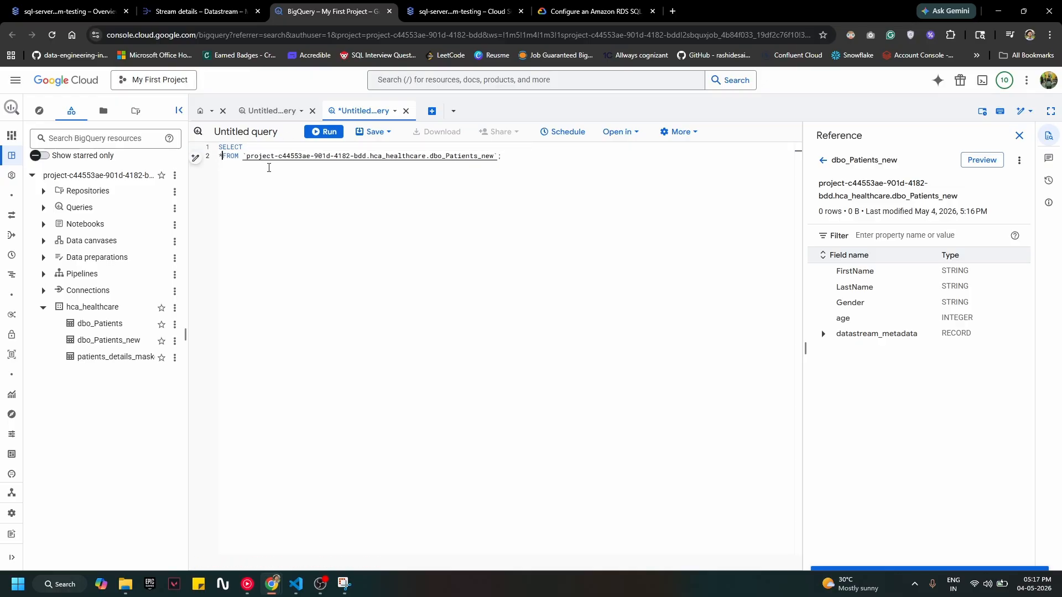
{"action": "type", "text": "*"}
{"action": "key", "text": "Return"}
{"action": "left_click", "coordinate": [324, 132]}
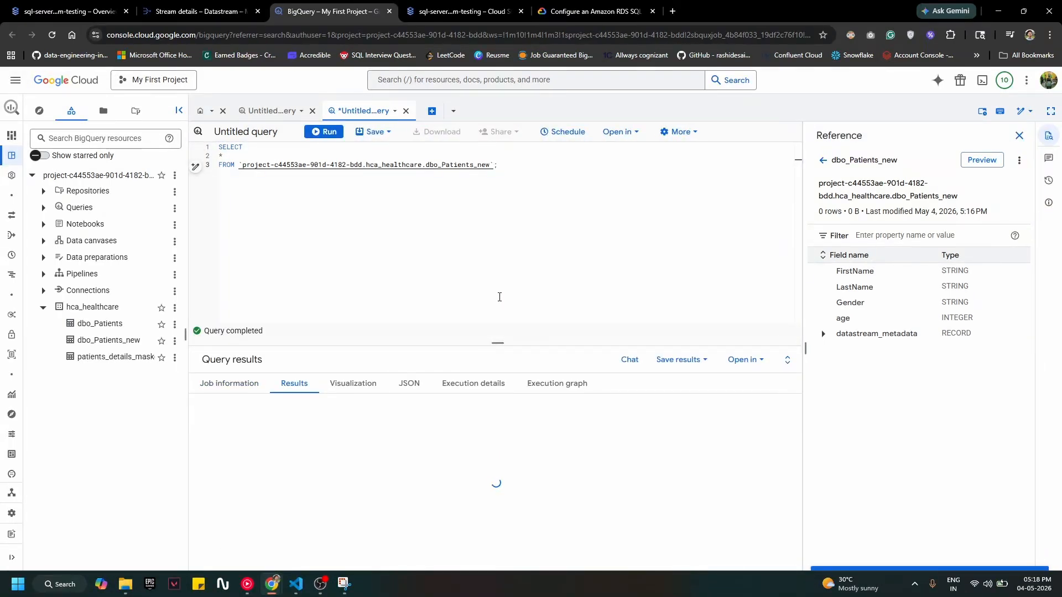
Examine the replicated dbo_Patients_new rows, including the change type and sort keys in the datastream_metadata columns.
{"action": "scroll", "coordinate": [583, 505], "scroll_direction": "down", "scroll_amount": 5}
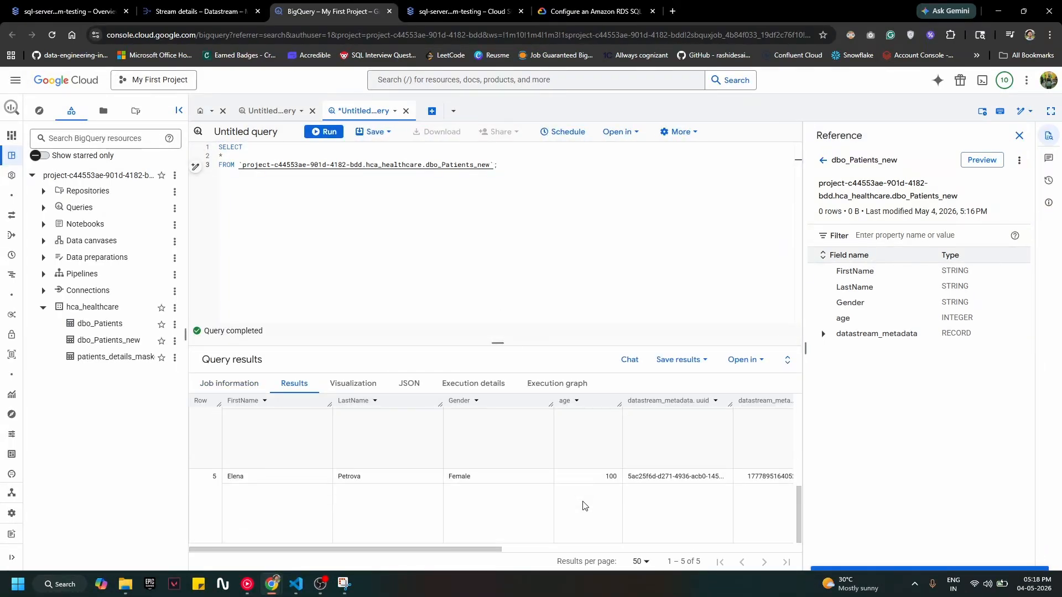
{"action": "scroll", "coordinate": [583, 506], "scroll_direction": "up", "scroll_amount": 5}
{"action": "left_click_drag", "start_coordinate": [492, 550], "coordinate": [710, 554]}
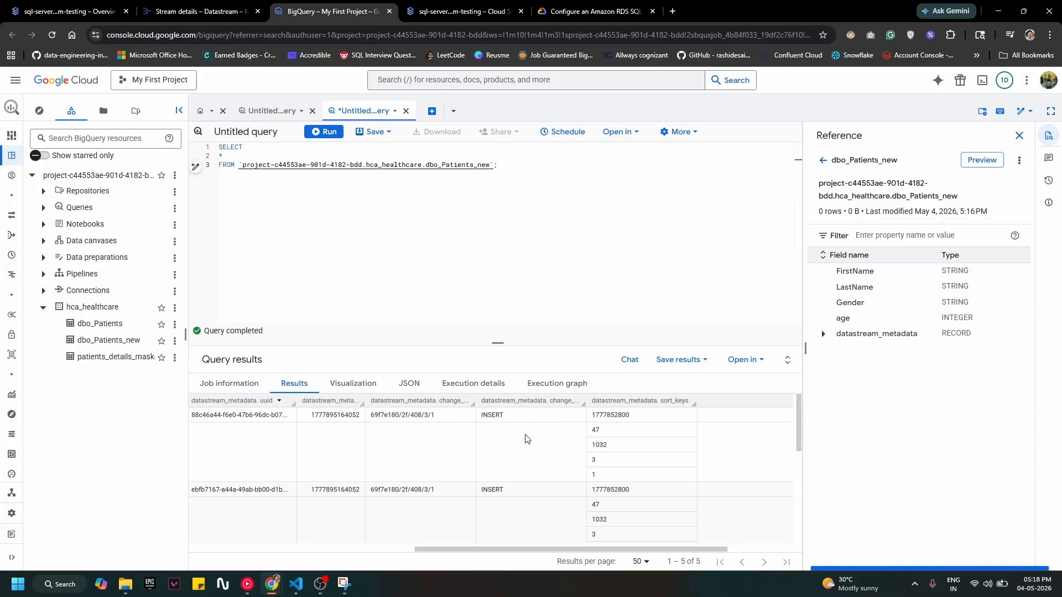
{"action": "left_click", "coordinate": [480, 415]}
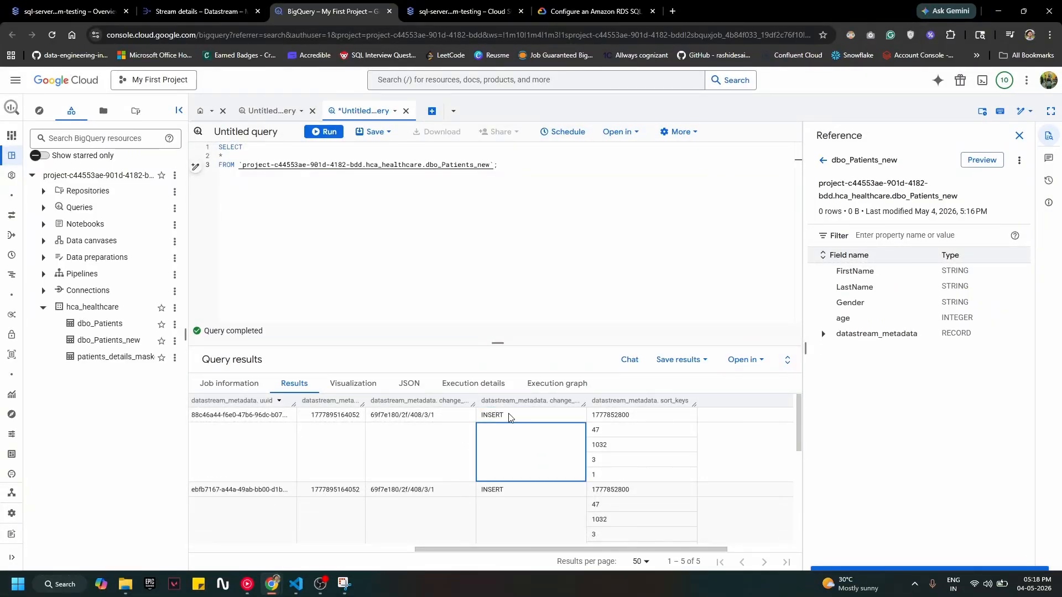
{"action": "scroll", "coordinate": [526, 476], "scroll_direction": "down", "scroll_amount": 3}
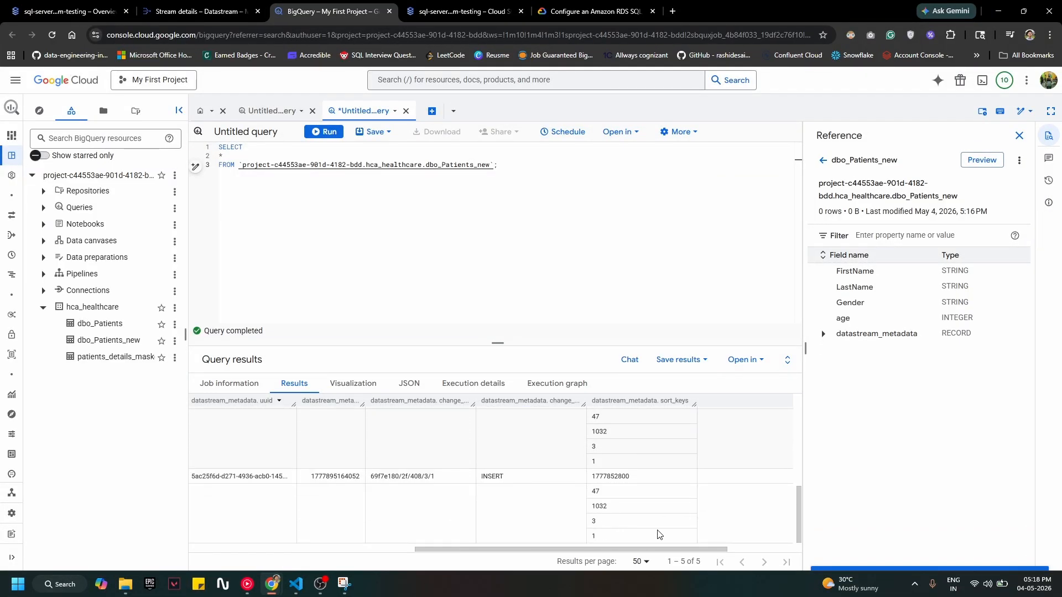
{"action": "scroll", "coordinate": [657, 534], "scroll_direction": "up", "scroll_amount": 5}
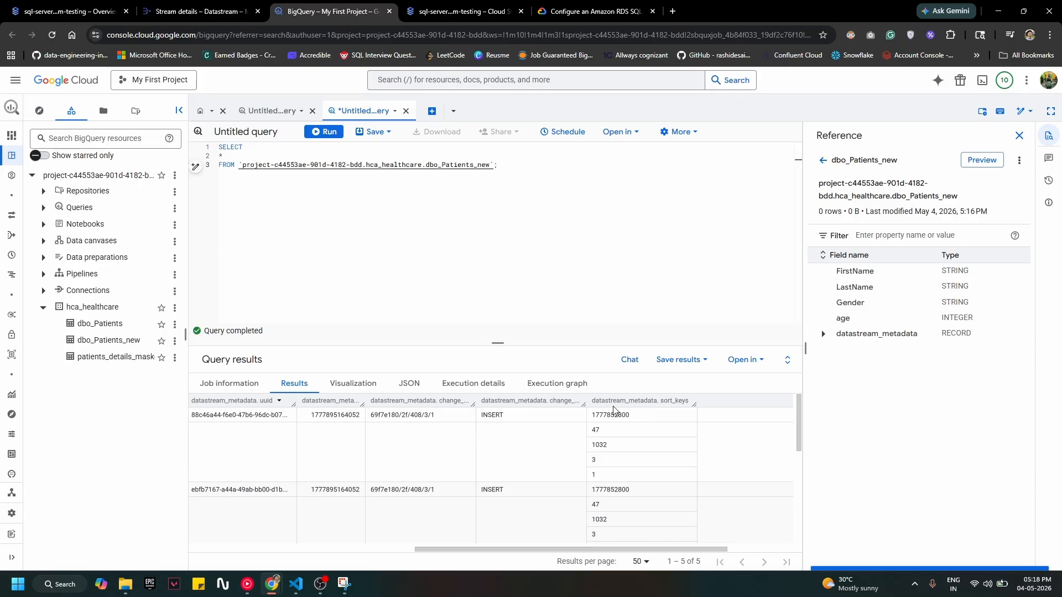
{"action": "scroll", "coordinate": [658, 456], "scroll_direction": "down", "scroll_amount": 3}
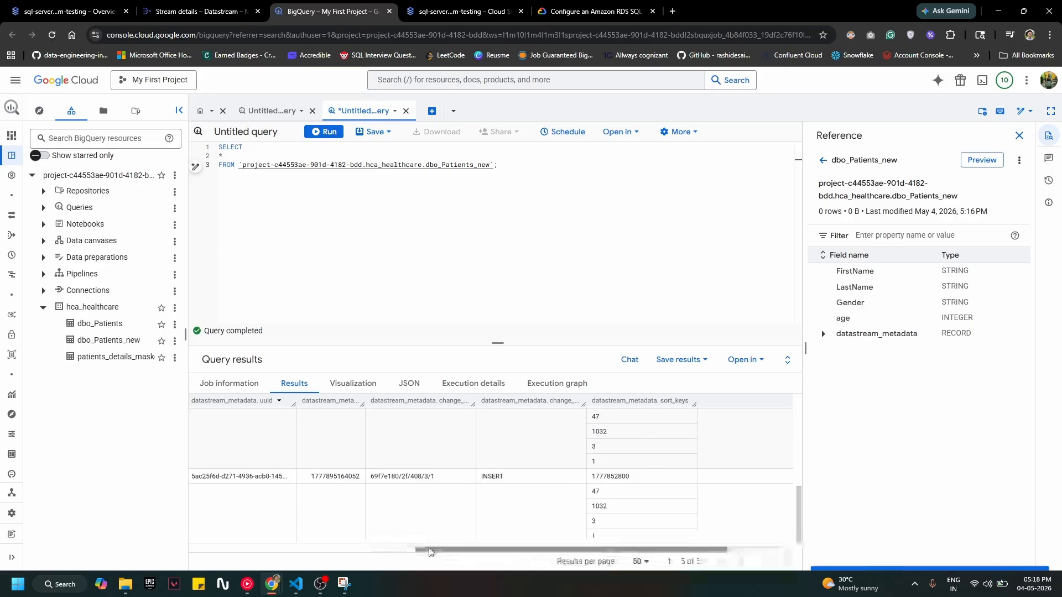
{"action": "left_click_drag", "start_coordinate": [589, 549], "coordinate": [160, 539]}
{"action": "scroll", "coordinate": [332, 453], "scroll_direction": "up", "scroll_amount": 5}
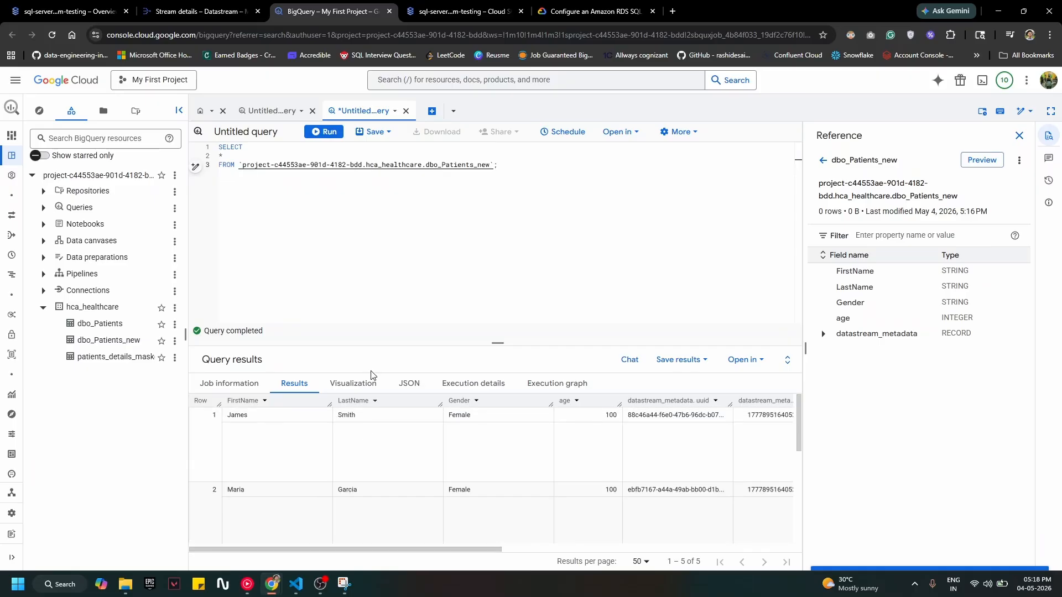
Switch to Cloud SQL Studio, add SELECT * FROM dbo.Patients_new; below the CDC enable statement, and run that query.
{"action": "left_click", "coordinate": [255, 5]}
{"action": "left_click", "coordinate": [296, 6]}
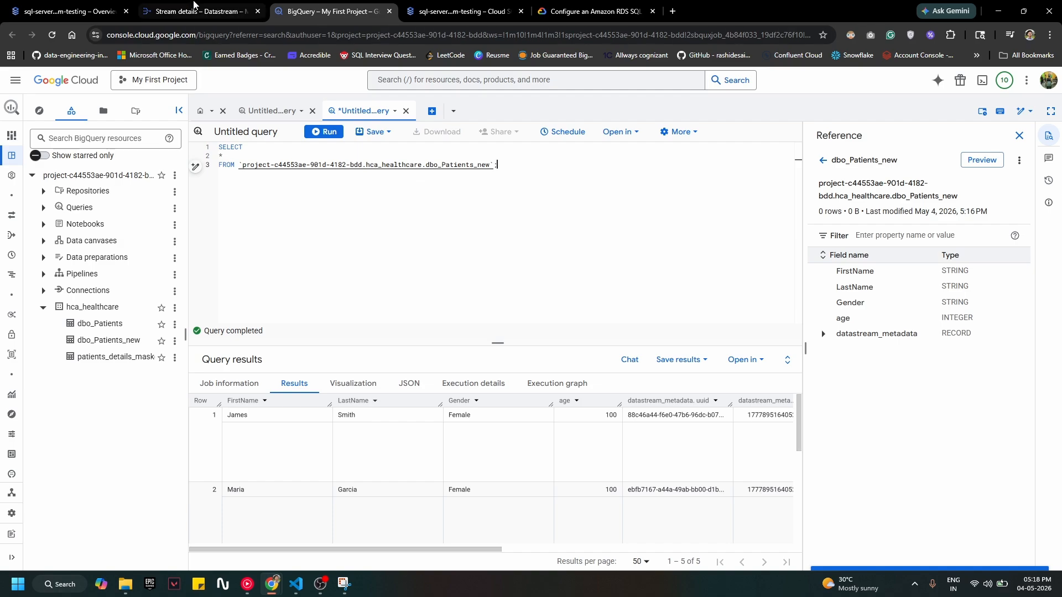
{"action": "left_click", "coordinate": [195, 6]}
{"action": "left_click", "coordinate": [449, 8]}
{"action": "left_click", "coordinate": [436, 325]}
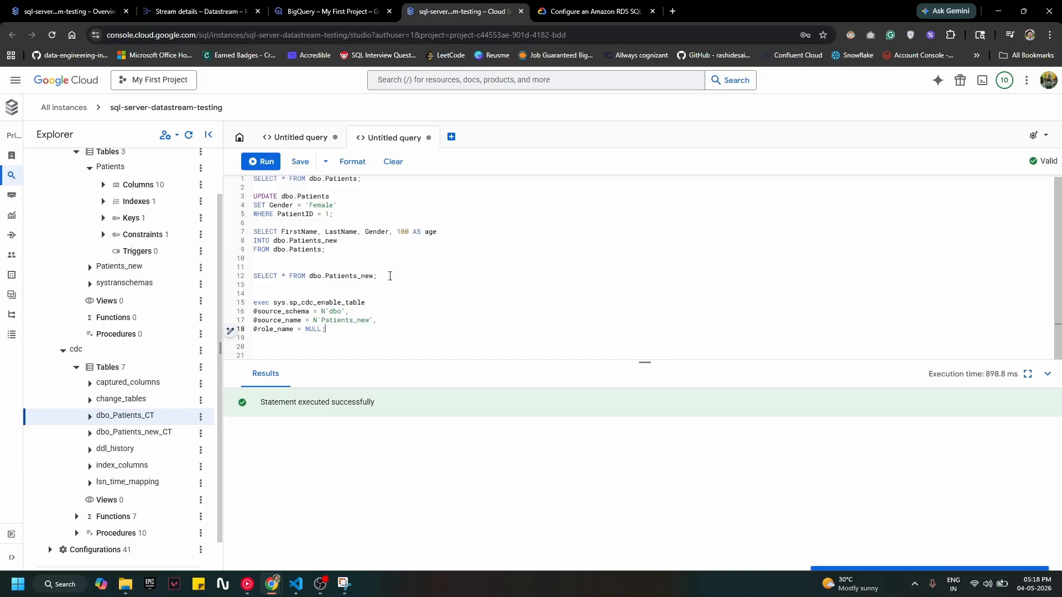
{"action": "left_click_drag", "start_coordinate": [390, 276], "coordinate": [228, 278]}
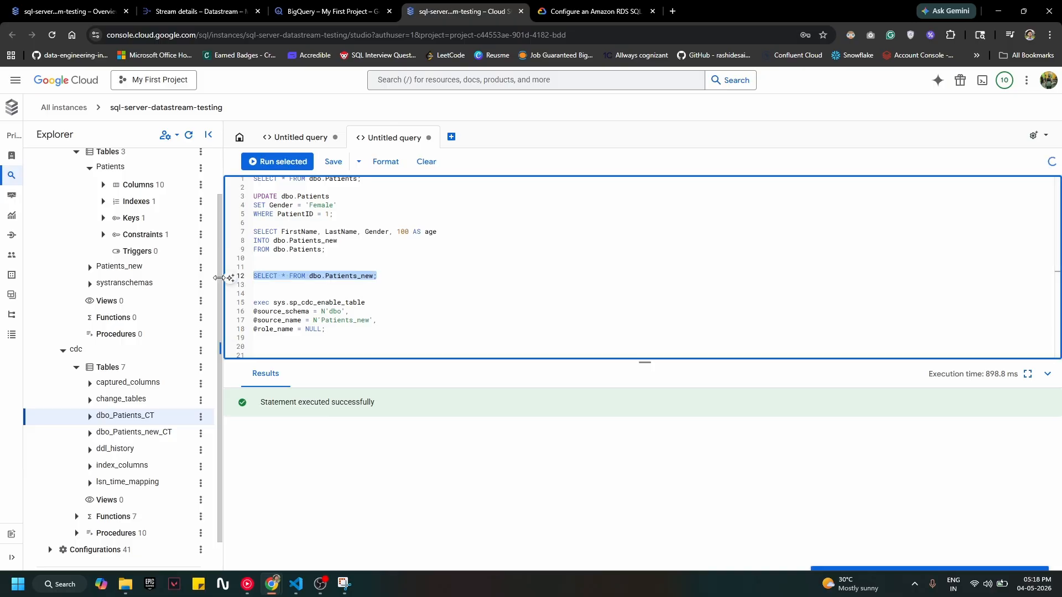
{"action": "left_click", "coordinate": [400, 334]}
{"action": "key", "text": "Down"}
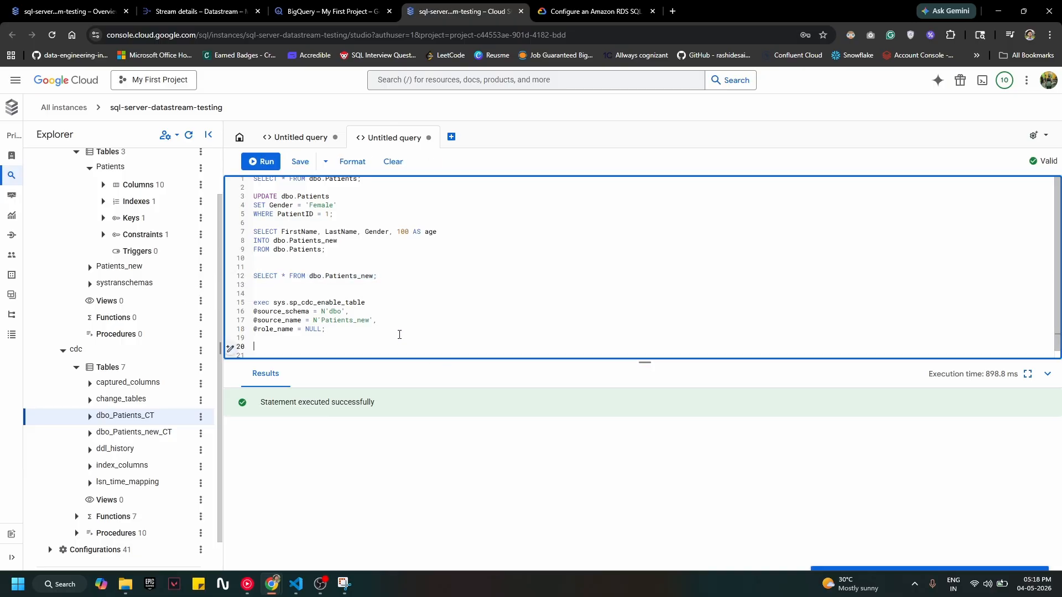
{"action": "key", "text": "Return"}
{"action": "type", "text": "SELECT * FROM dbo.Patients_new;"}
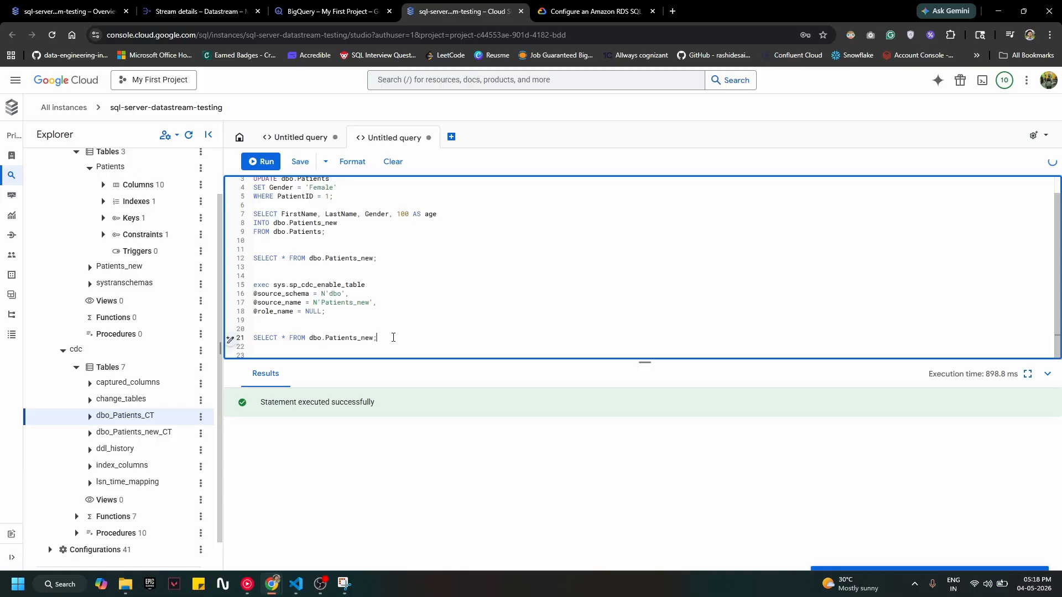
{"action": "key", "text": "shift+Up"}
{"action": "key", "text": "ctrl+Return"}
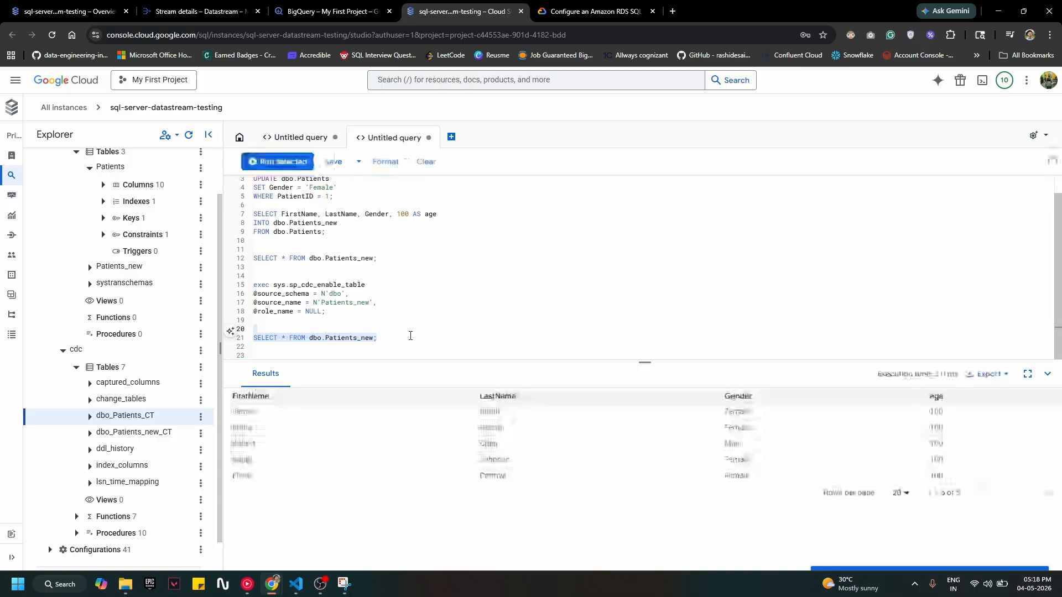
Write and run an UPDATE on dbo.Patients_new that sets age to 10 for the first listed patient, filtered by FirstName.
{"action": "left_click", "coordinate": [411, 336]}
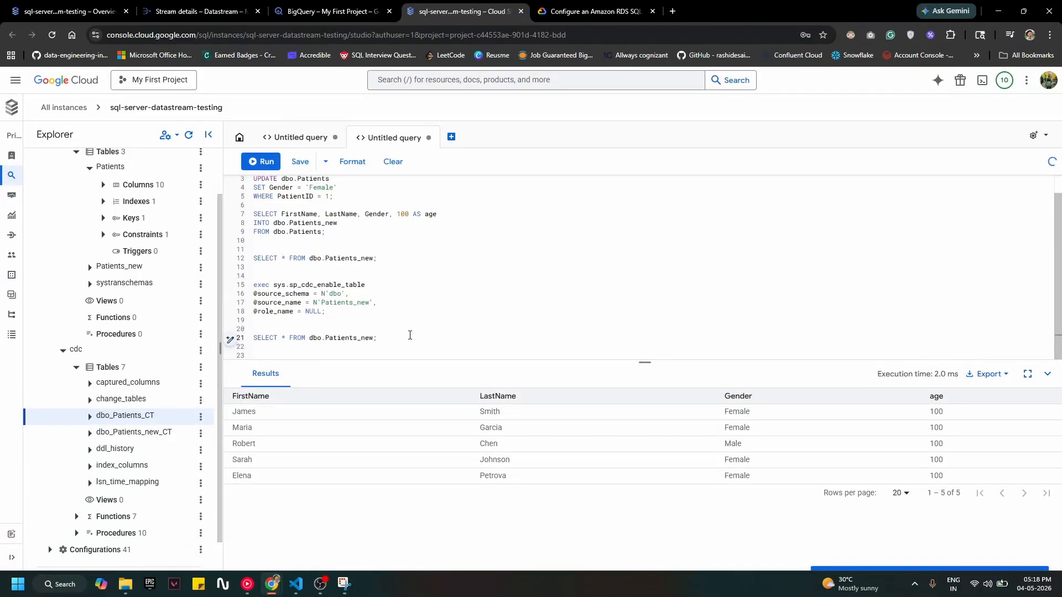
{"action": "left_click_drag", "start_coordinate": [294, 412], "coordinate": [226, 414]}
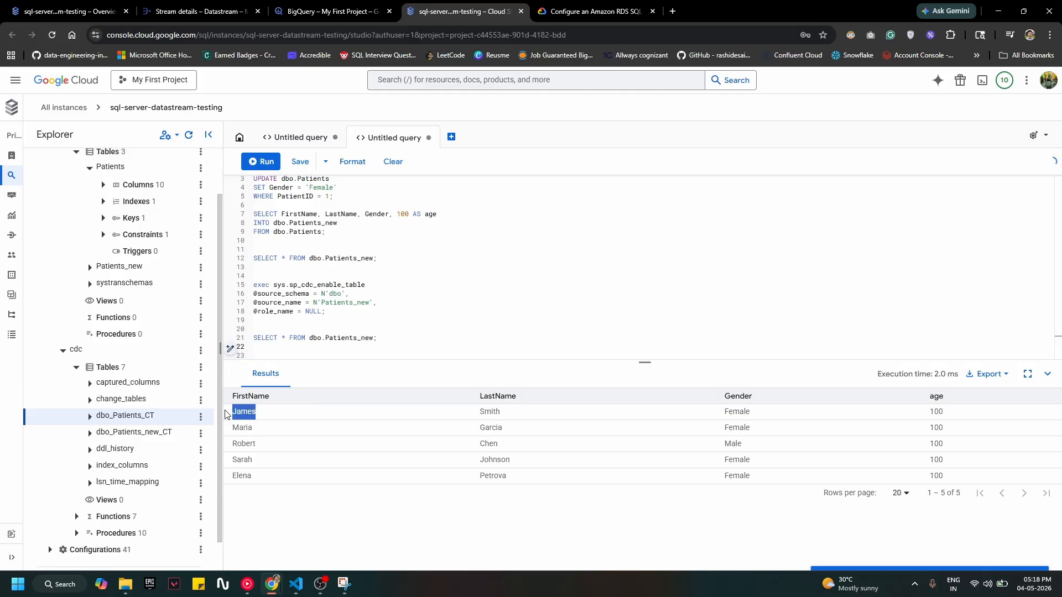
{"action": "scroll", "coordinate": [354, 282], "scroll_direction": "up", "scroll_amount": 1}
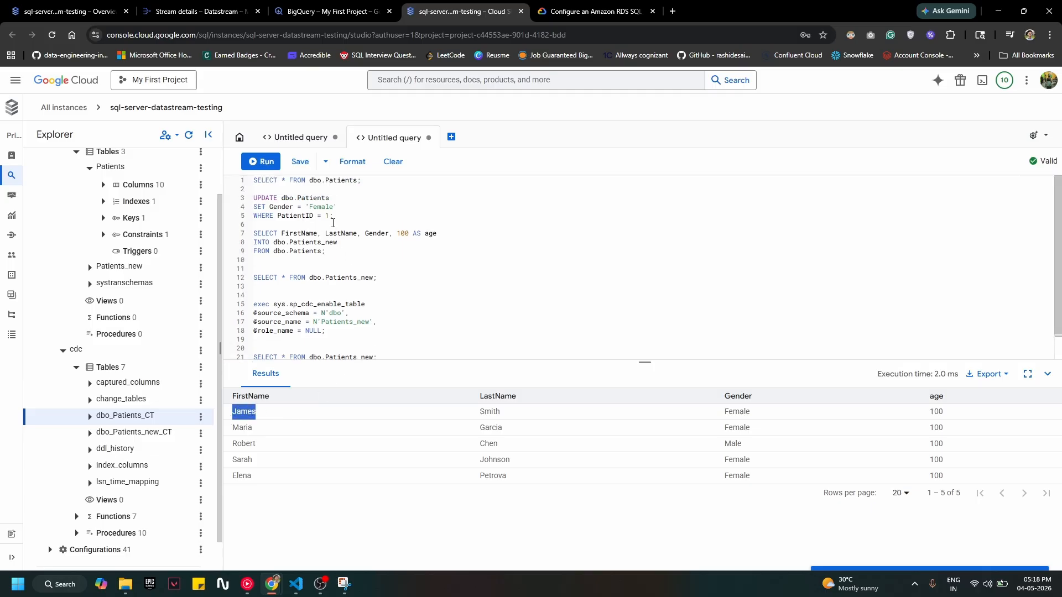
{"action": "left_click_drag", "start_coordinate": [333, 223], "coordinate": [254, 206]}
{"action": "scroll", "coordinate": [288, 248], "scroll_direction": "down", "scroll_amount": 3}
{"action": "left_click", "coordinate": [297, 337]}
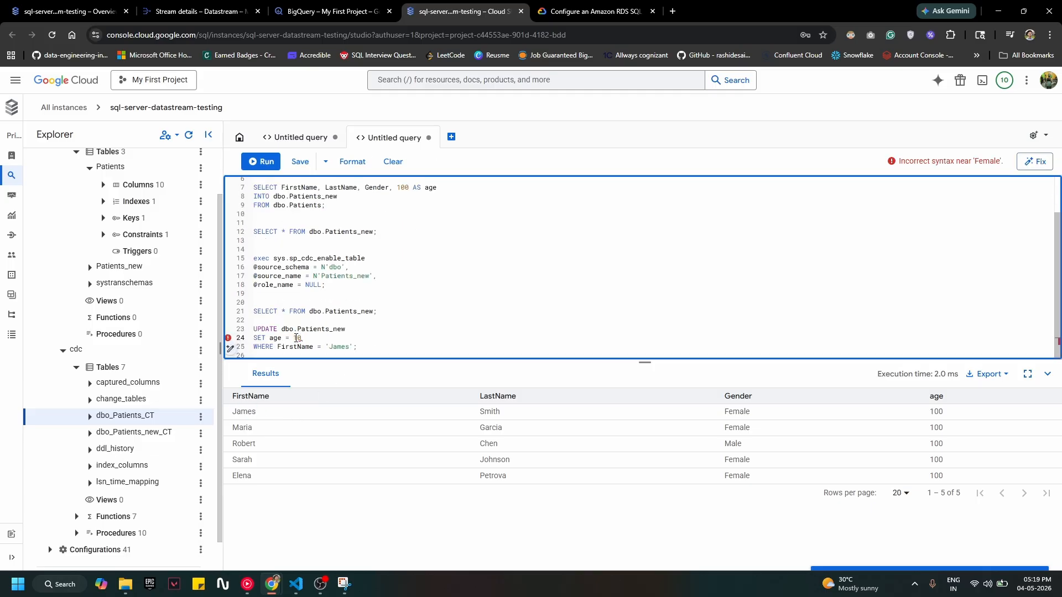
{"action": "left_click_drag", "start_coordinate": [361, 347], "coordinate": [270, 320]}
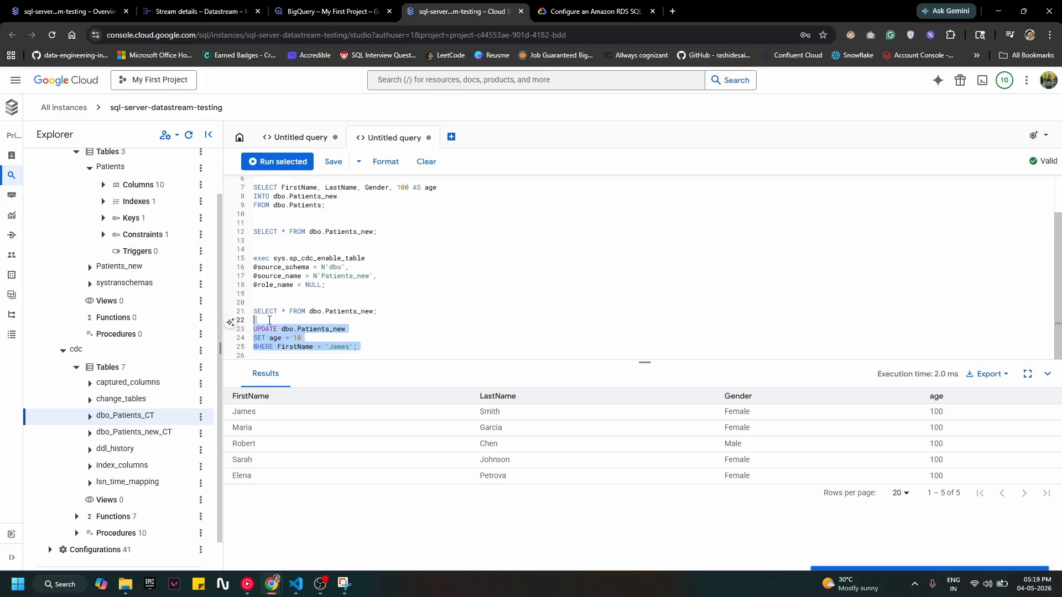
{"action": "left_click", "coordinate": [278, 162]}
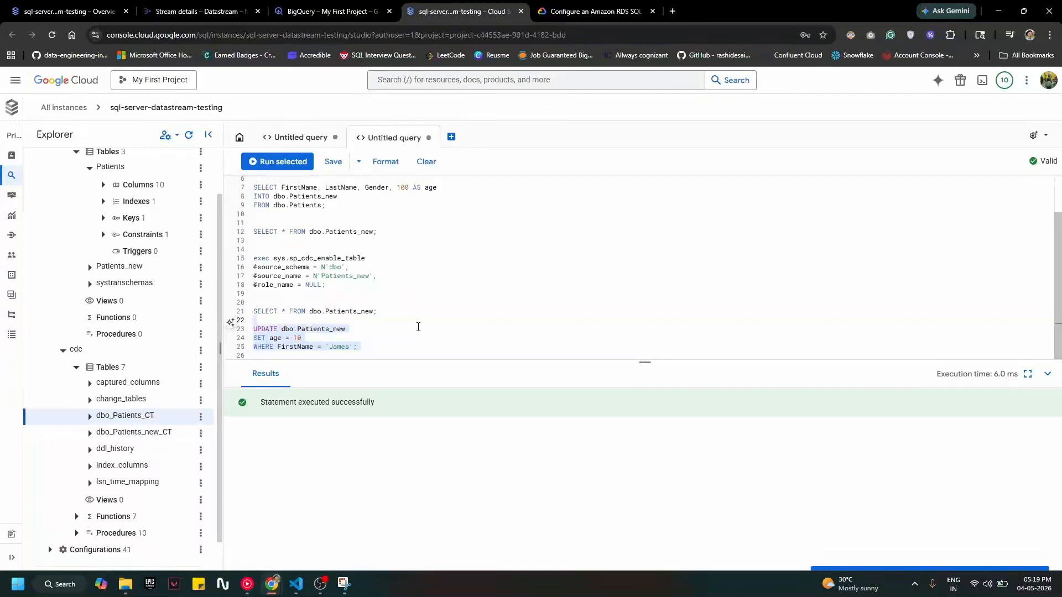
{"action": "left_click", "coordinate": [421, 338]}
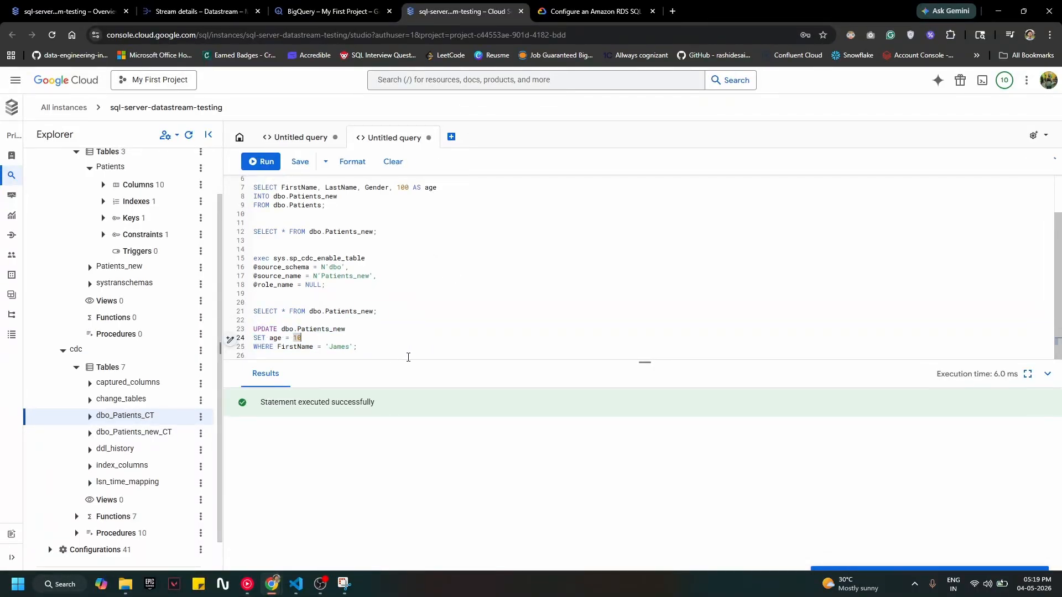
{"action": "left_click", "coordinate": [413, 352]}
Open a new query on the cdc table dbo_Patients_new_CT and run it to list the captured changes.
{"action": "scroll", "coordinate": [414, 351], "scroll_direction": "up", "scroll_amount": 2}
{"action": "scroll", "coordinate": [414, 351], "scroll_direction": "down", "scroll_amount": 2}
{"action": "left_click", "coordinate": [201, 433]}
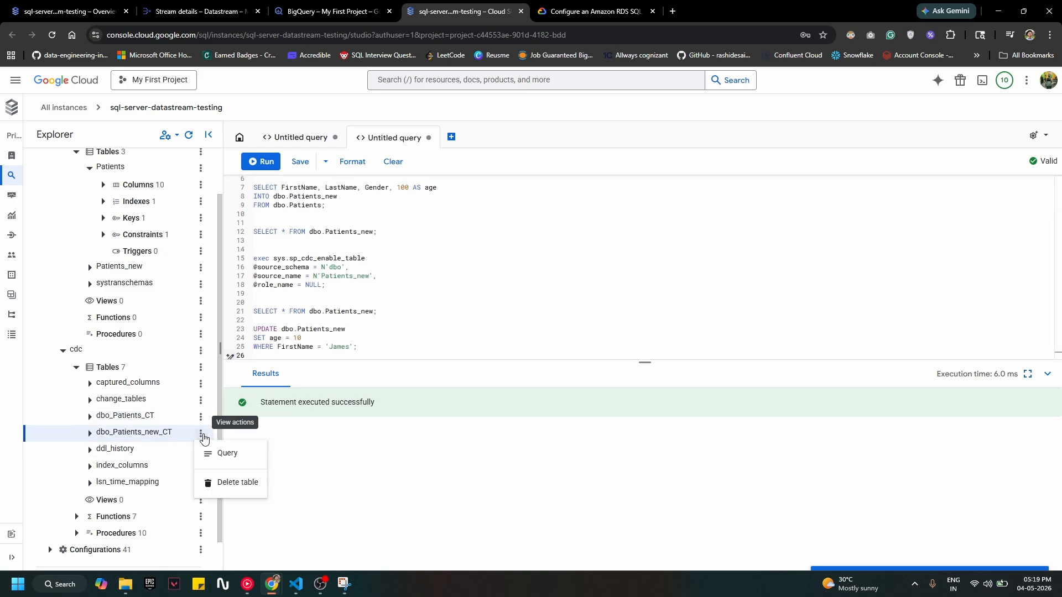
{"action": "left_click", "coordinate": [227, 455]}
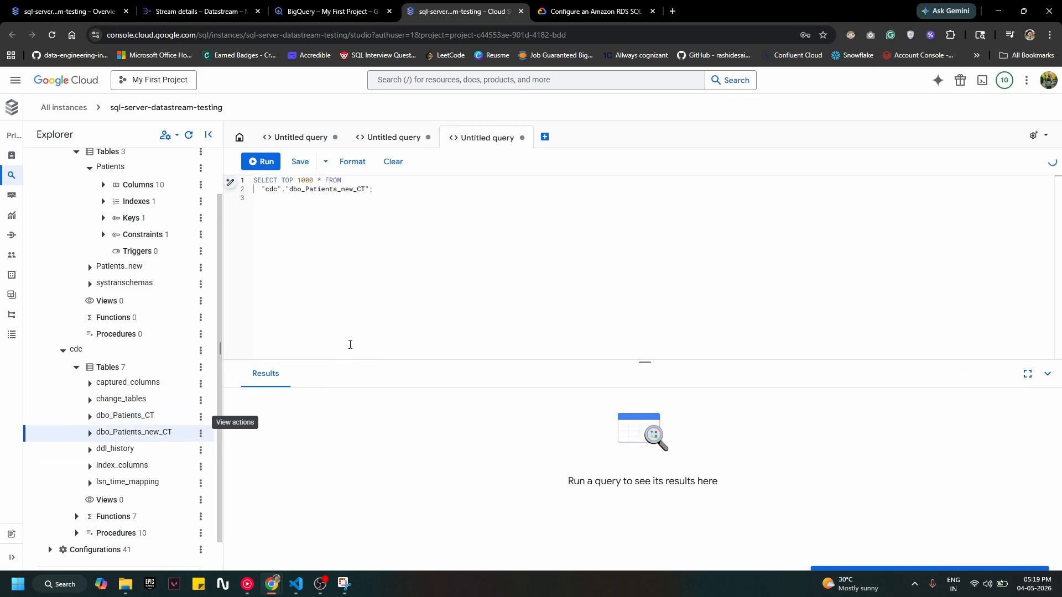
{"action": "key", "text": "ctrl+Return"}
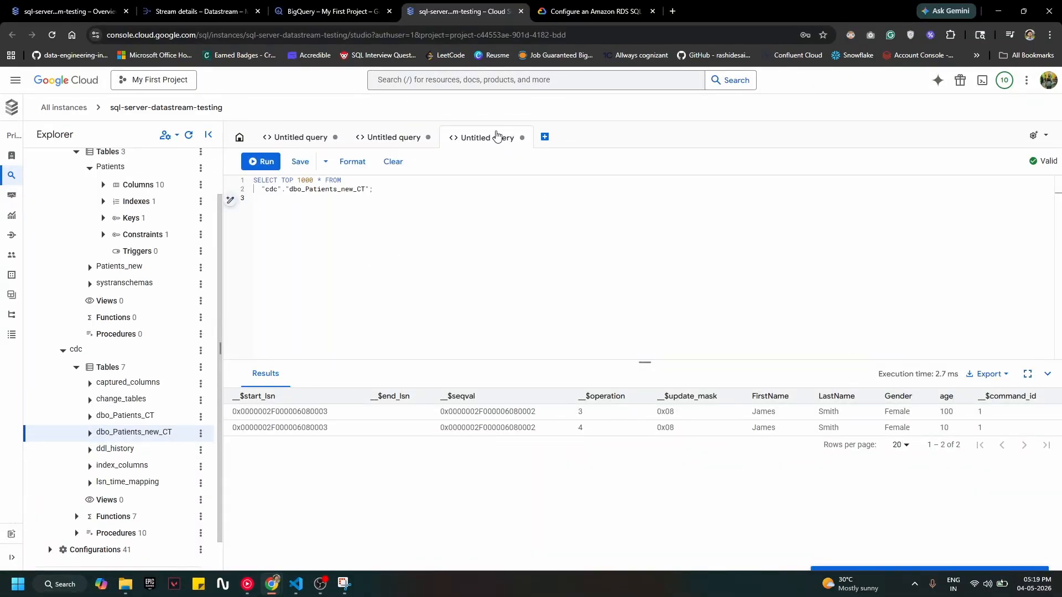
Check the dbo.Patients_new object of stream-2 in Datastream, and rerun the dbo_Patients_new query in BigQuery.
{"action": "left_click", "coordinate": [335, 11]}
{"action": "left_click", "coordinate": [183, 9]}
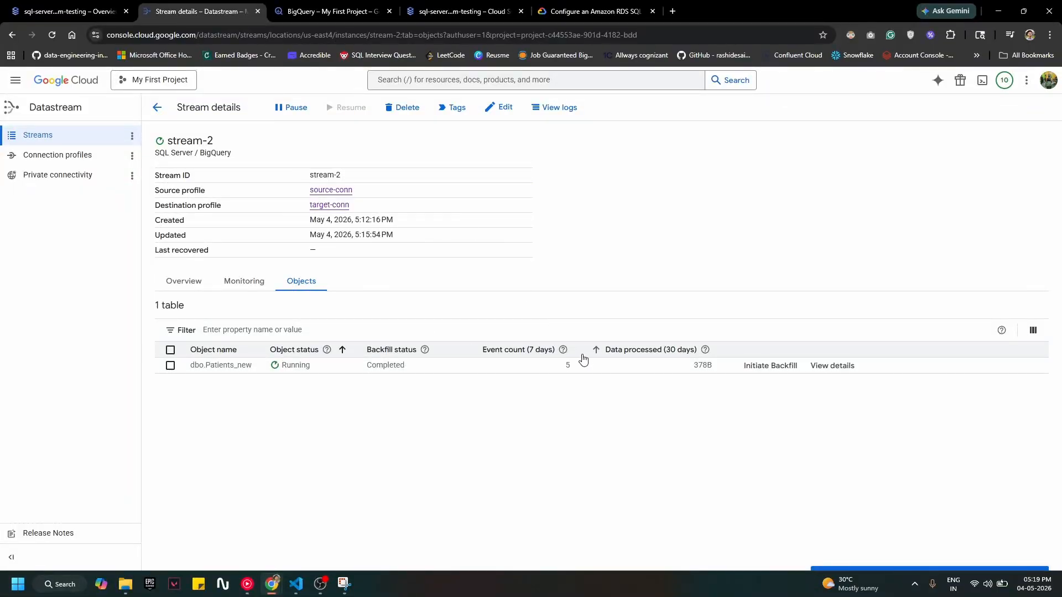
{"action": "key", "text": "ctrl+Tab"}
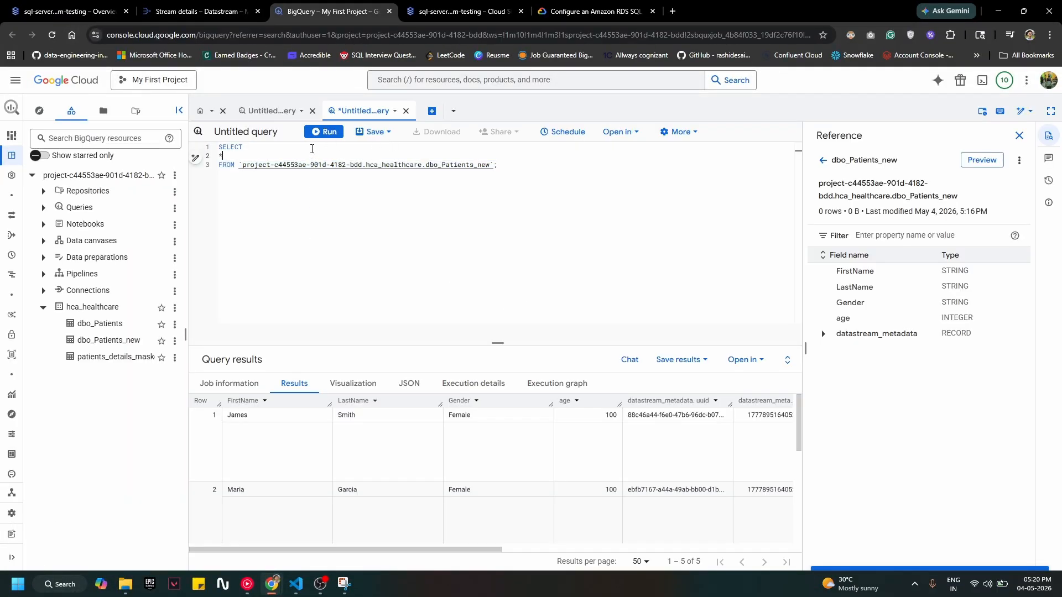
{"action": "left_click", "coordinate": [319, 133]}
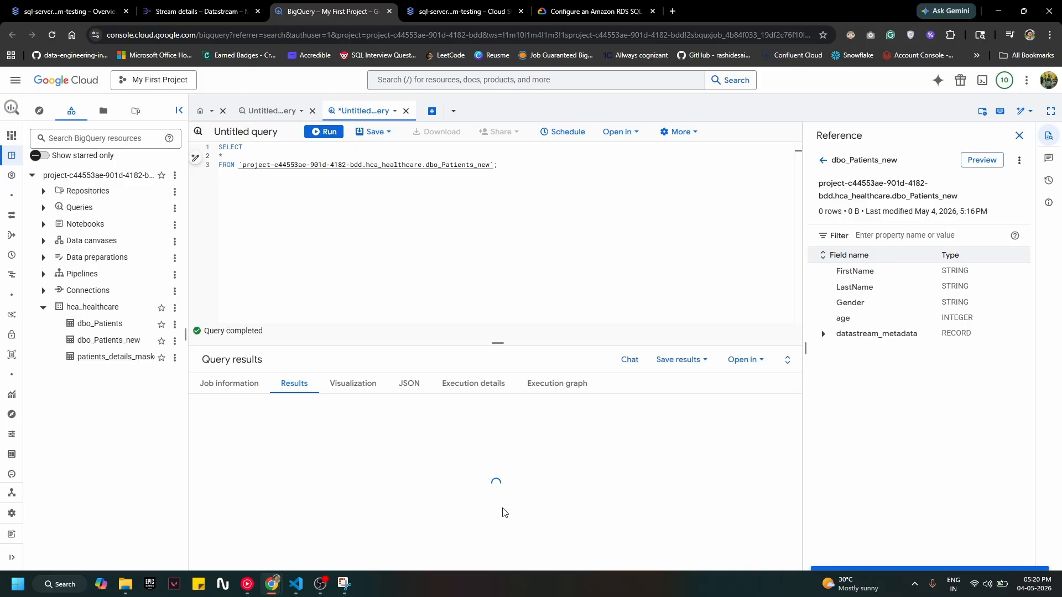
Examine the updated patient's rows in the dbo_Patients_new results, comparing age, change type and sort keys in the datastream_metadata columns.
{"action": "scroll", "coordinate": [502, 512], "scroll_direction": "down", "scroll_amount": 5}
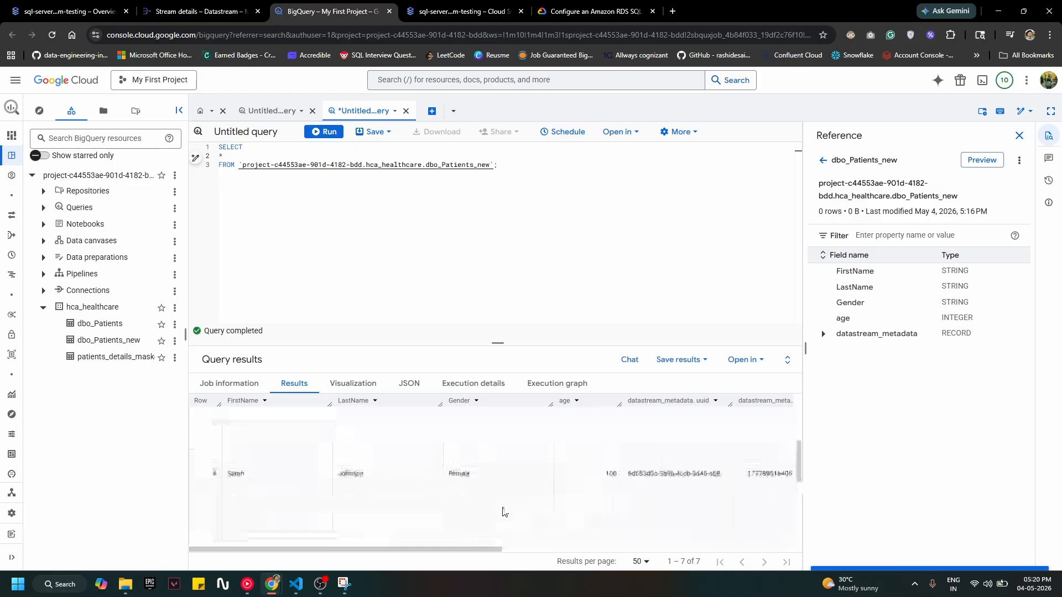
{"action": "scroll", "coordinate": [502, 512], "scroll_direction": "up", "scroll_amount": 5}
{"action": "scroll", "coordinate": [502, 512], "scroll_direction": "down", "scroll_amount": 5}
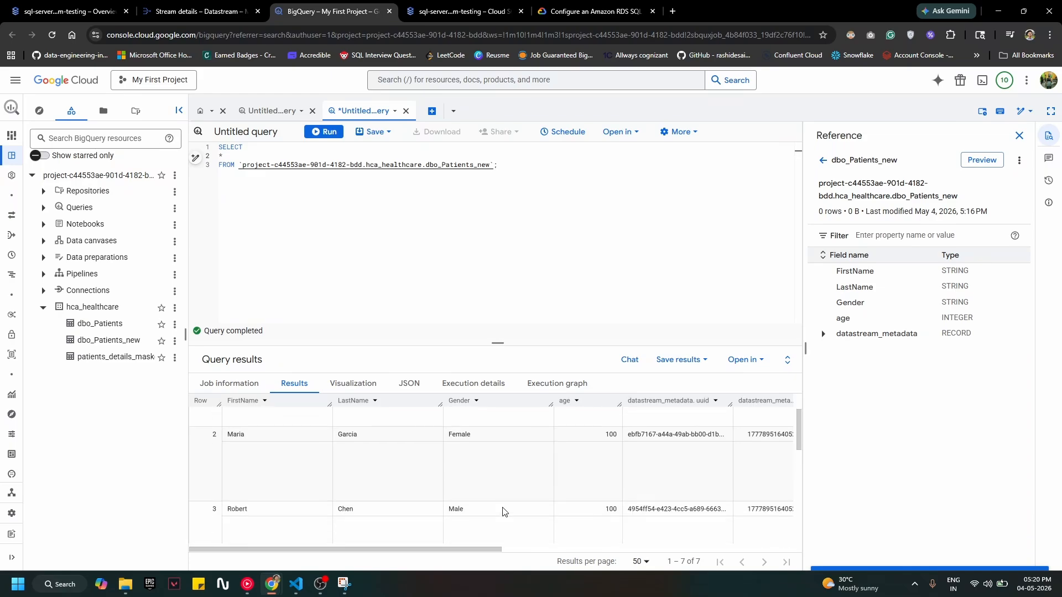
{"action": "scroll", "coordinate": [502, 512], "scroll_direction": "up", "scroll_amount": 2}
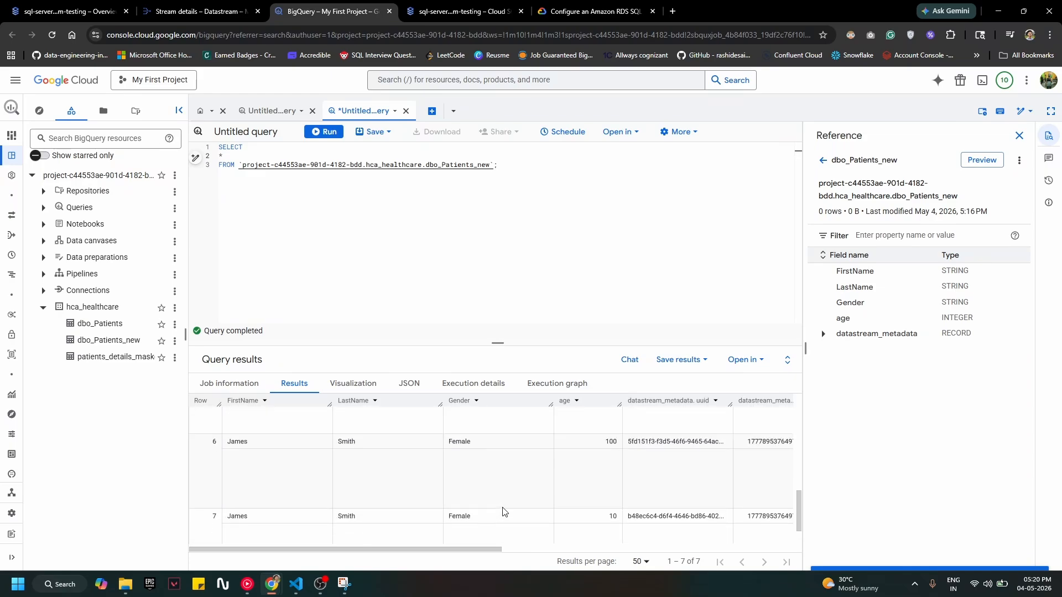
{"action": "left_click", "coordinate": [603, 462]}
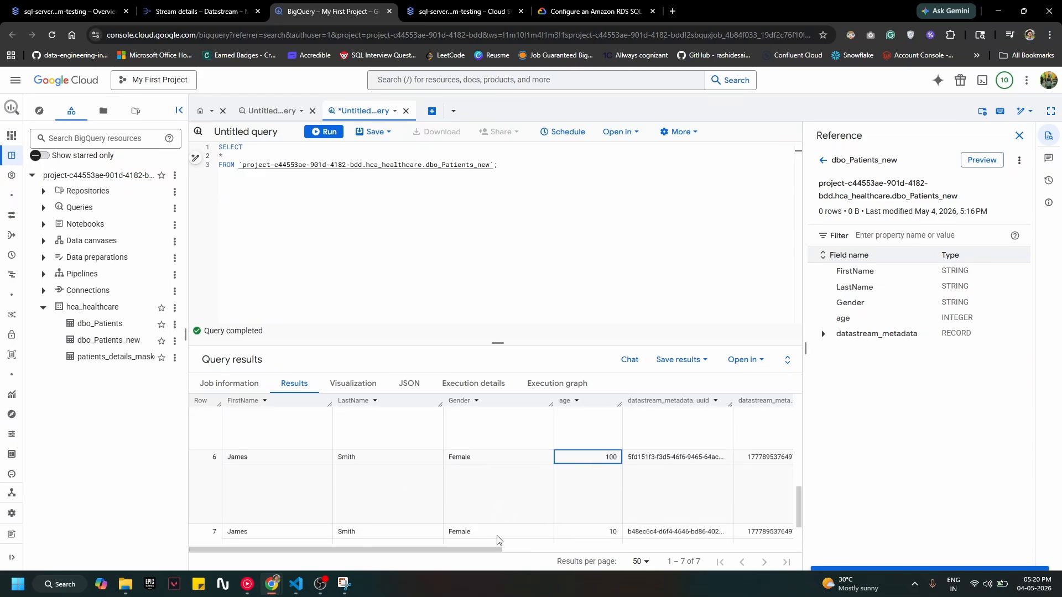
{"action": "left_click_drag", "start_coordinate": [482, 550], "coordinate": [675, 558]}
{"action": "left_click", "coordinate": [562, 462]}
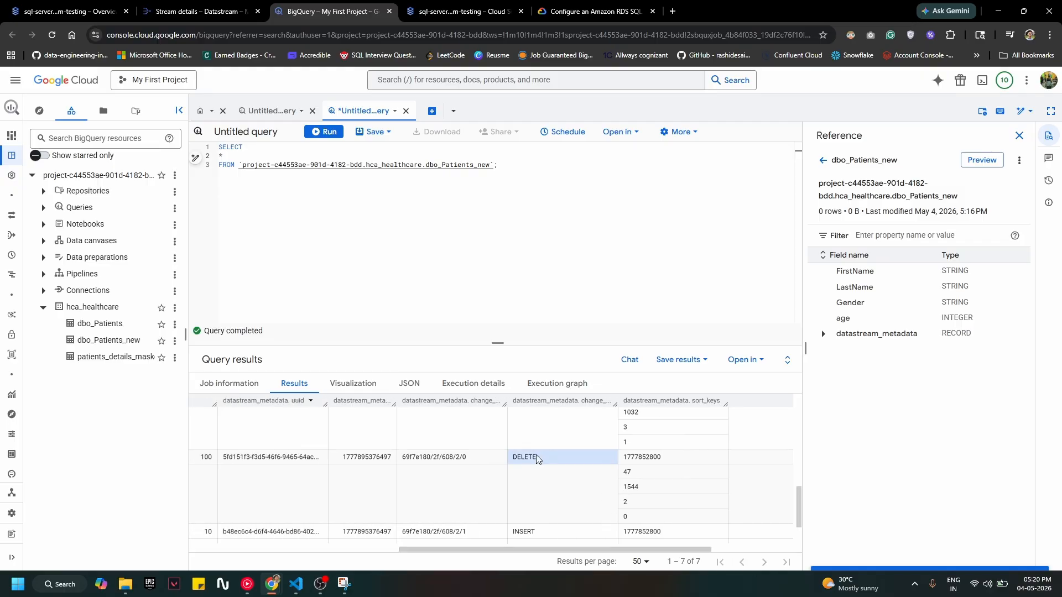
{"action": "scroll", "coordinate": [546, 512], "scroll_direction": "down", "scroll_amount": 1}
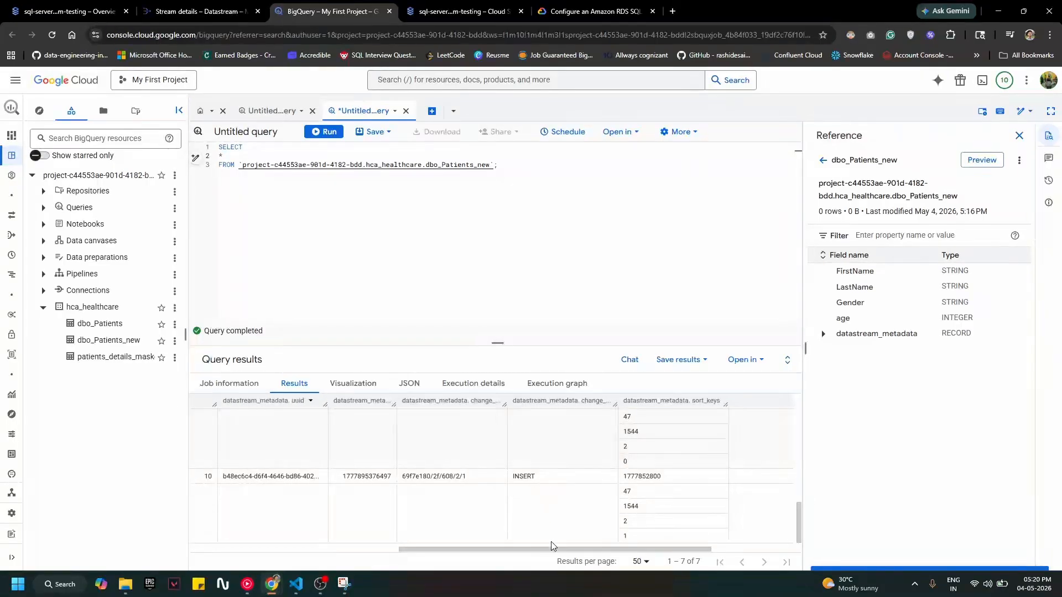
{"action": "left_click_drag", "start_coordinate": [551, 548], "coordinate": [288, 552]}
{"action": "scroll", "coordinate": [317, 528], "scroll_direction": "up", "scroll_amount": 1}
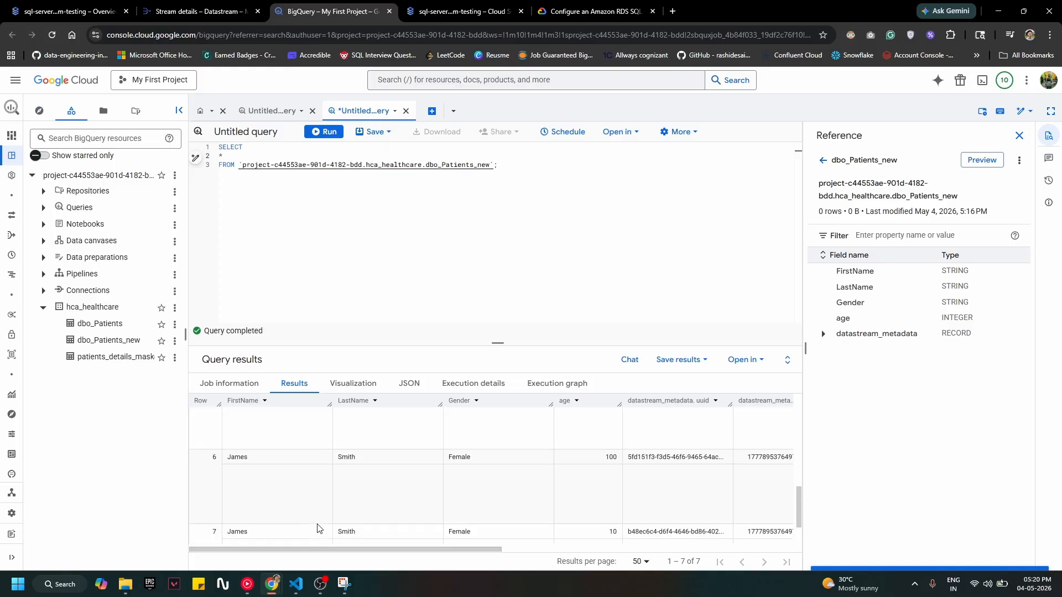
{"action": "scroll", "coordinate": [326, 524], "scroll_direction": "up", "scroll_amount": 3}
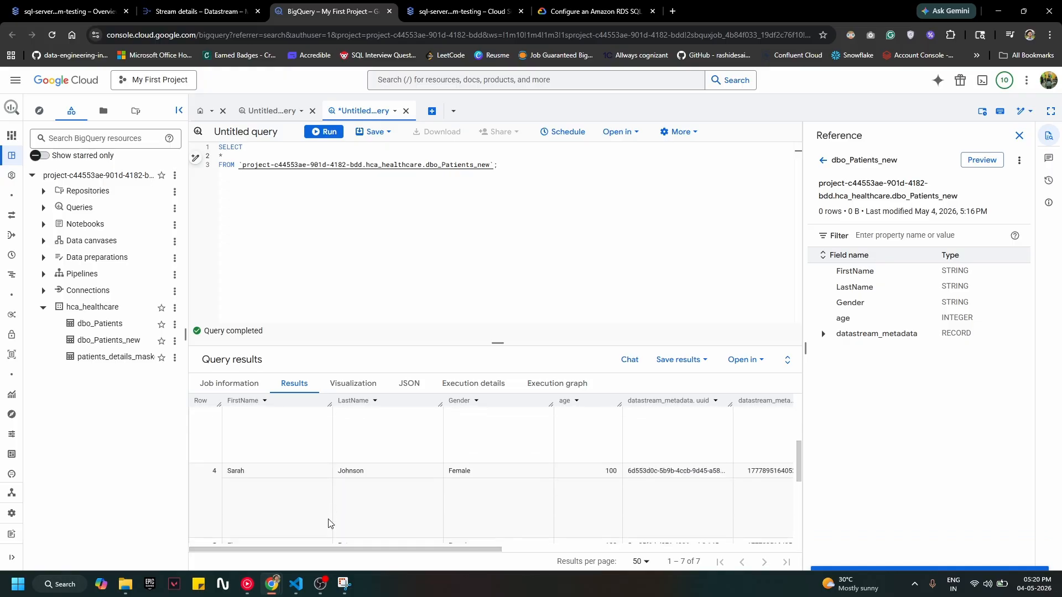
{"action": "scroll", "coordinate": [329, 522], "scroll_direction": "down", "scroll_amount": 1}
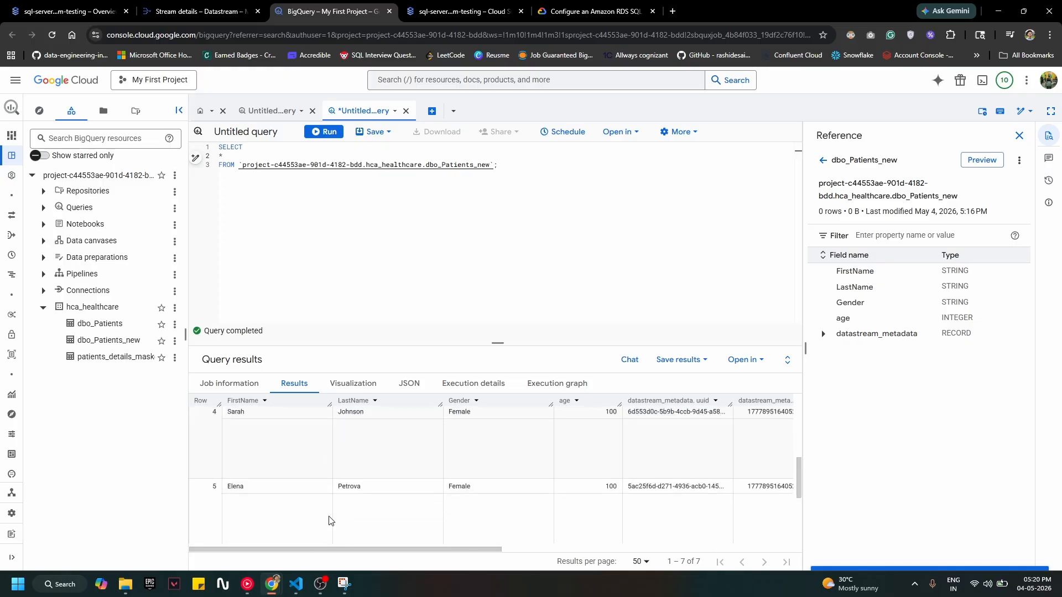
{"action": "scroll", "coordinate": [329, 520], "scroll_direction": "down", "scroll_amount": 2}
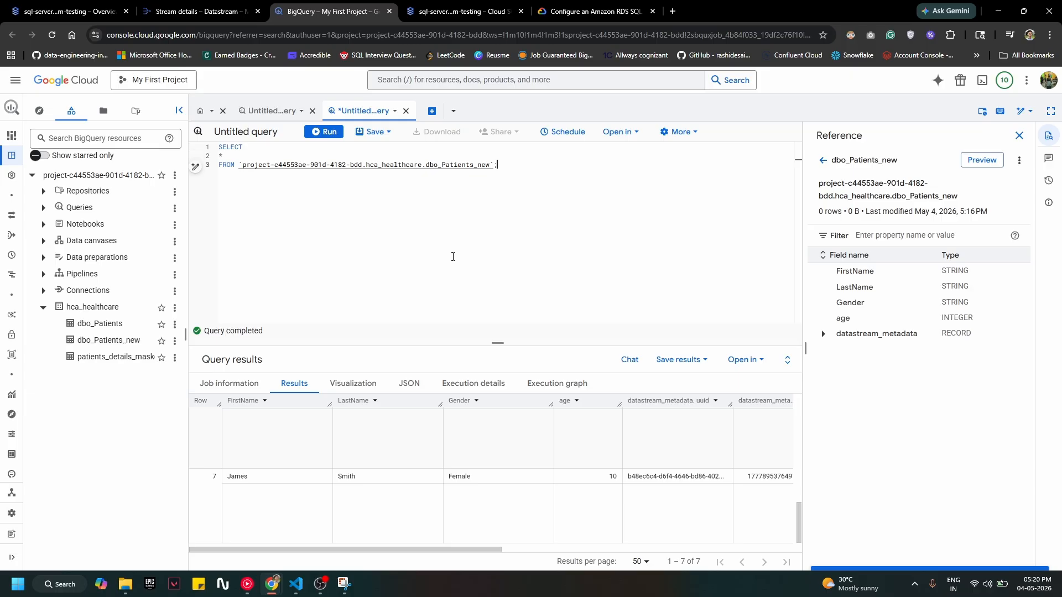
Review the dbo_Patients query results for comparison, then return to the SQL script in Cloud SQL Studio.
{"action": "left_click", "coordinate": [268, 111]}
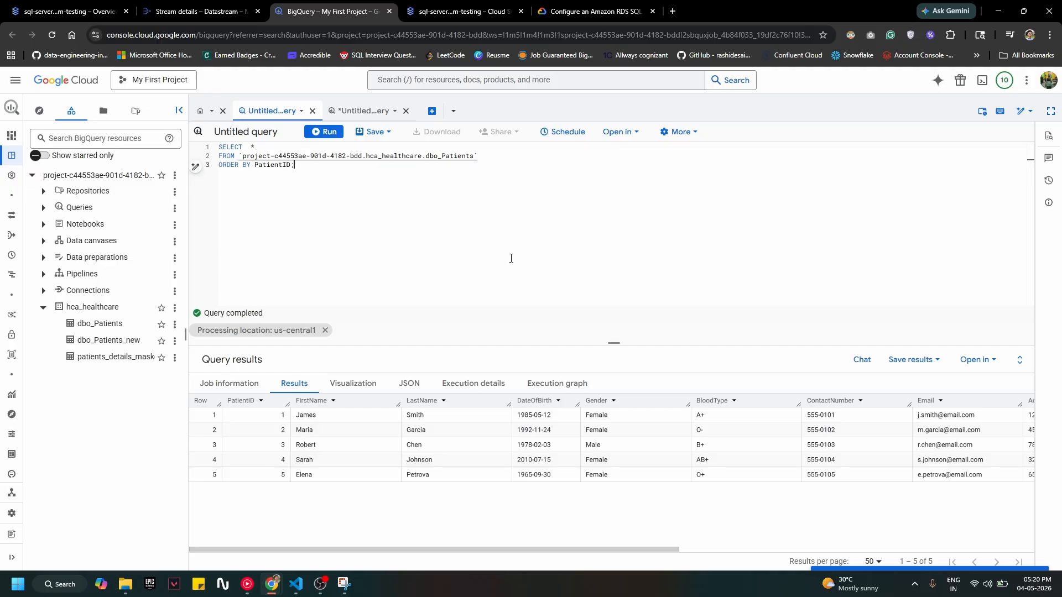
{"action": "key", "text": "ctrl+Tab"}
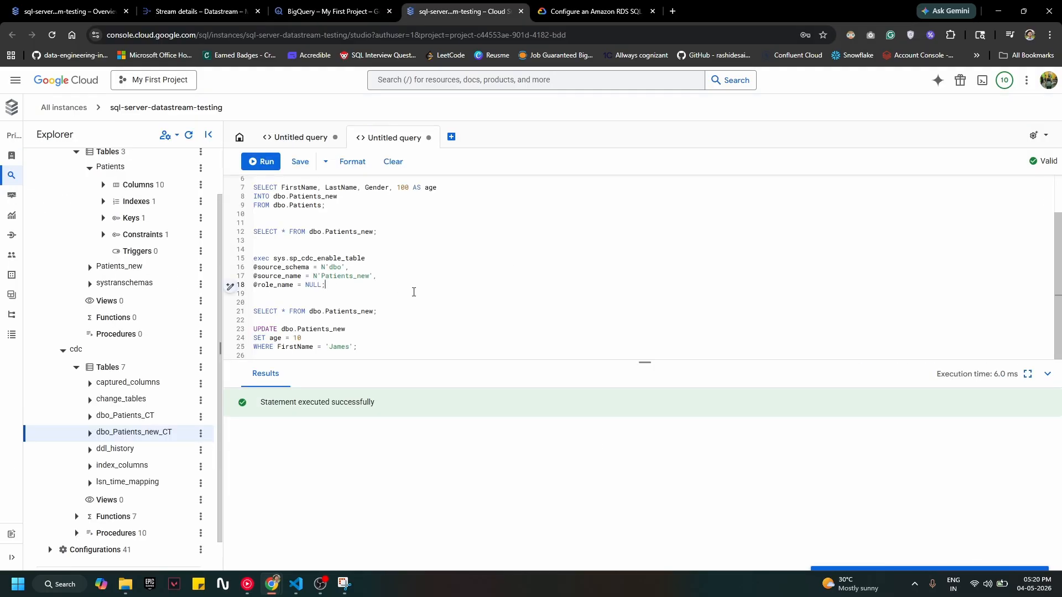